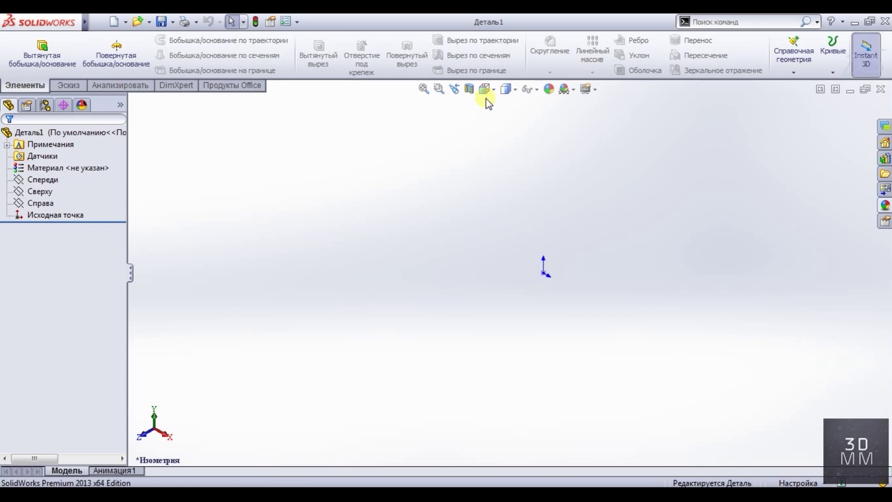
# - Start a sketch on the Спереди (Front) plane of the new part, viewed face-on
pyautogui.click(486, 89)
pyautogui.click(477, 251)
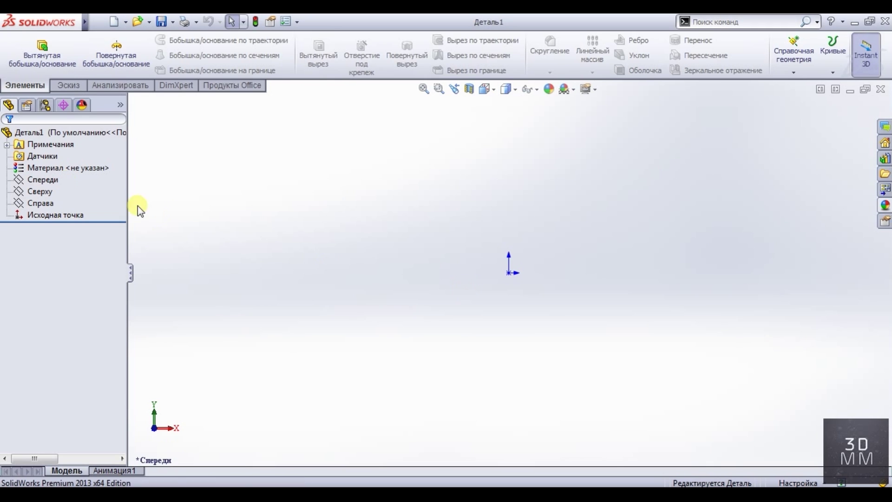
pyautogui.click(43, 180)
pyautogui.click(68, 86)
# - Draw a horizontal centerline passing through the origin
pyautogui.click(101, 40)
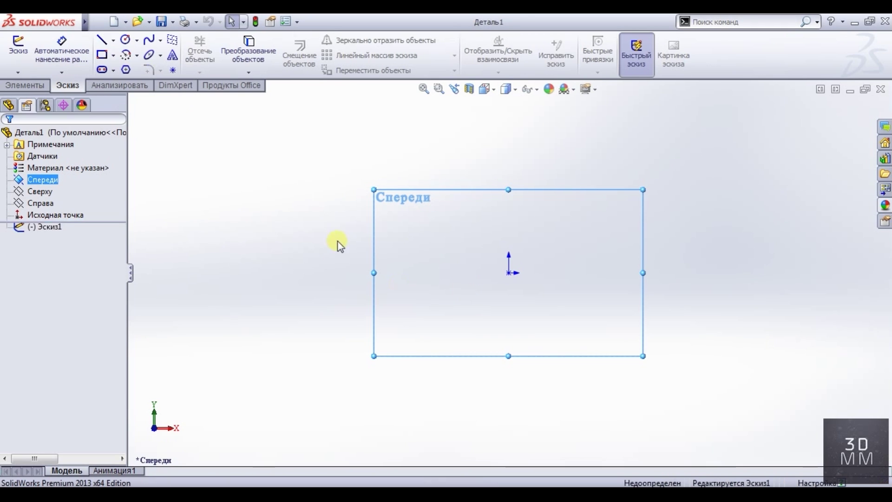
pyautogui.click(329, 273)
pyautogui.click(754, 273)
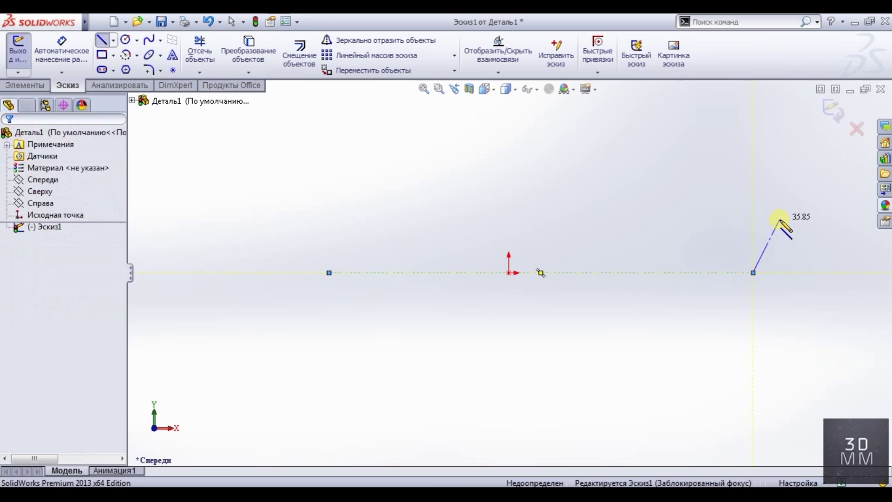
pyautogui.press('Escape')
# - Draw a thin corner rectangle from the centerline's left end to near its right end
pyautogui.click(103, 55)
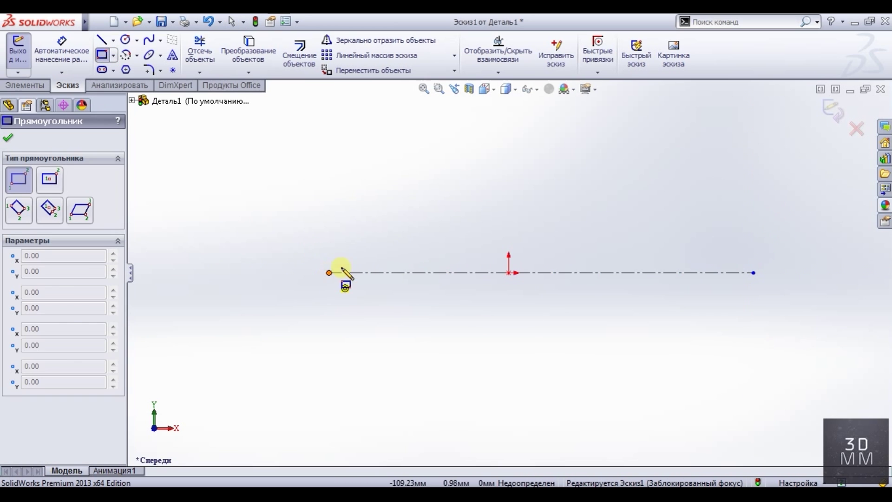
pyautogui.click(329, 273)
pyautogui.click(754, 260)
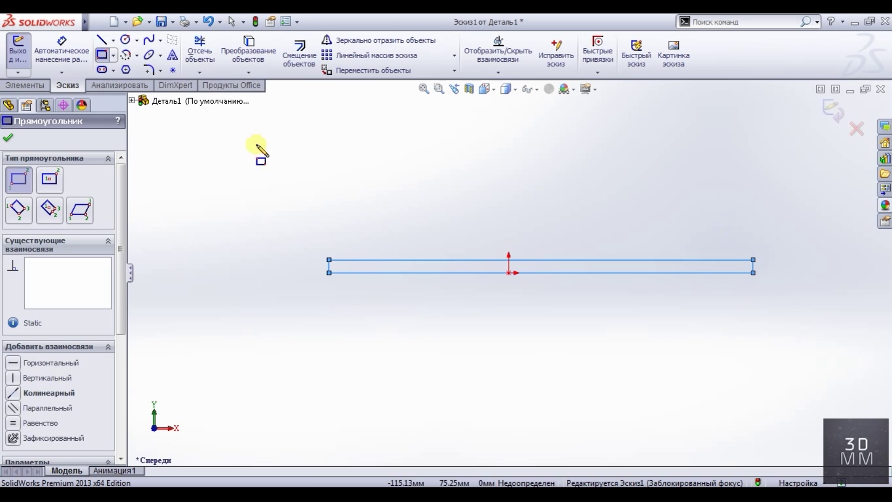
pyautogui.press('Escape')
pyautogui.scroll(-3, 414, 265)
pyautogui.scroll(-3, 376, 265)
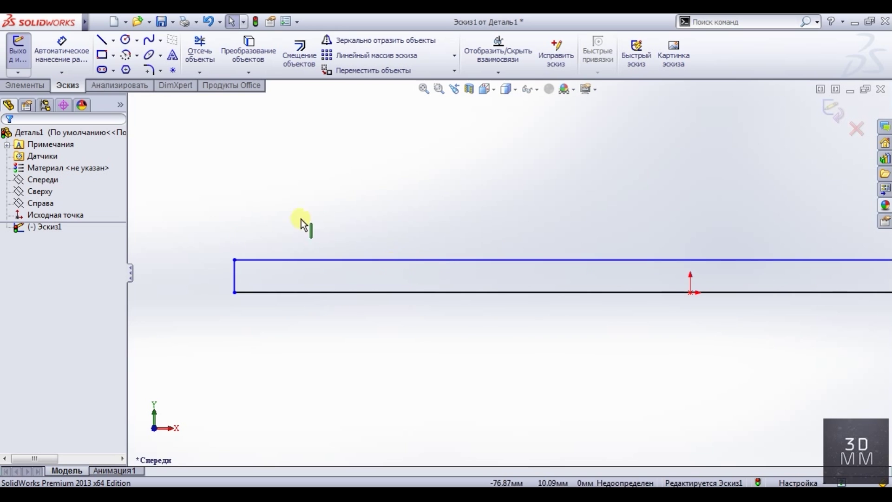
# - Draw a spline rising from the rectangle's left edge toward its top edge
pyautogui.click(149, 41)
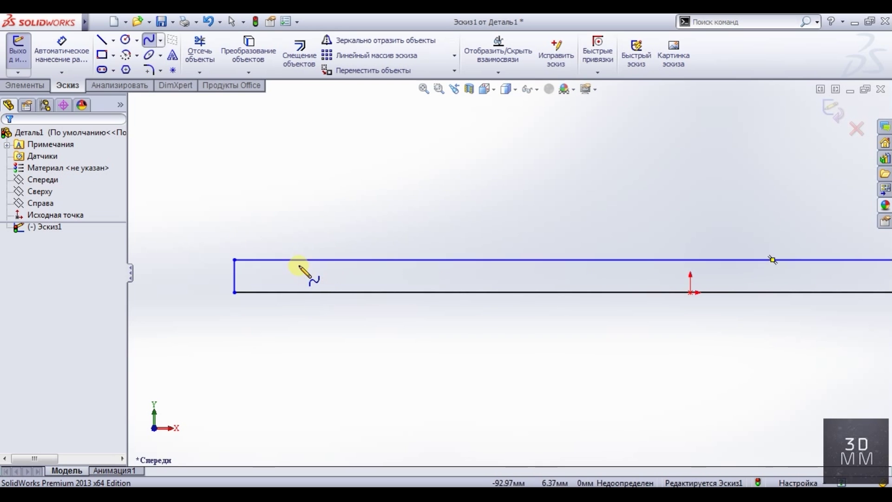
pyautogui.click(301, 270)
pyautogui.click(270, 260)
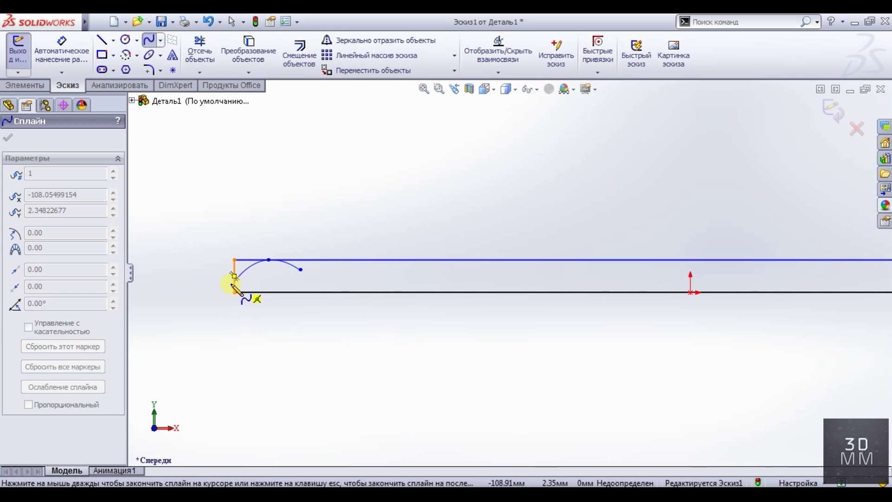
pyautogui.doubleClick(234, 284)
pyautogui.press('Escape')
pyautogui.scroll(-3, 248, 264)
# - Reshape the curve's end point and make the curve tangent to the top edge
pyautogui.moveTo(342, 273); pyautogui.dragTo(360, 266)
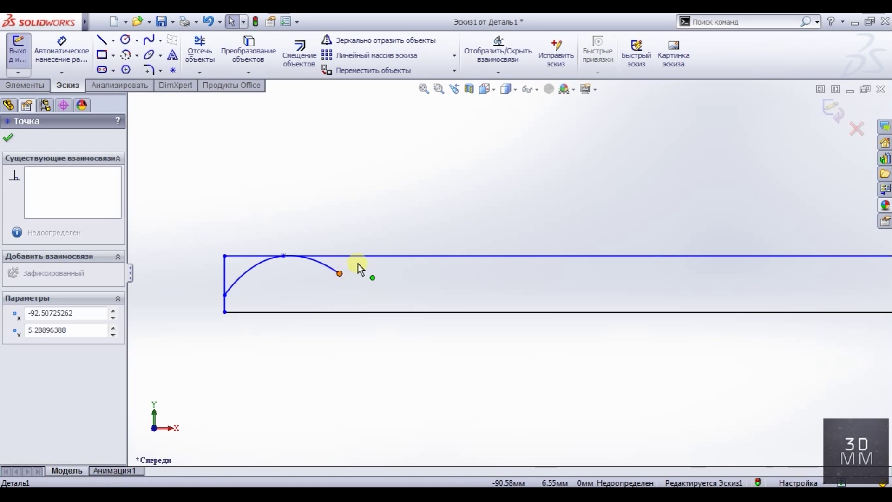
pyautogui.click(336, 277)
pyautogui.click(311, 251)
pyautogui.click(303, 278)
pyautogui.click(261, 252)
pyautogui.click(42, 367)
pyautogui.click(259, 369)
# - Pull the curve's end point down and right, then check the top edge line
pyautogui.moveTo(322, 266); pyautogui.dragTo(362, 277)
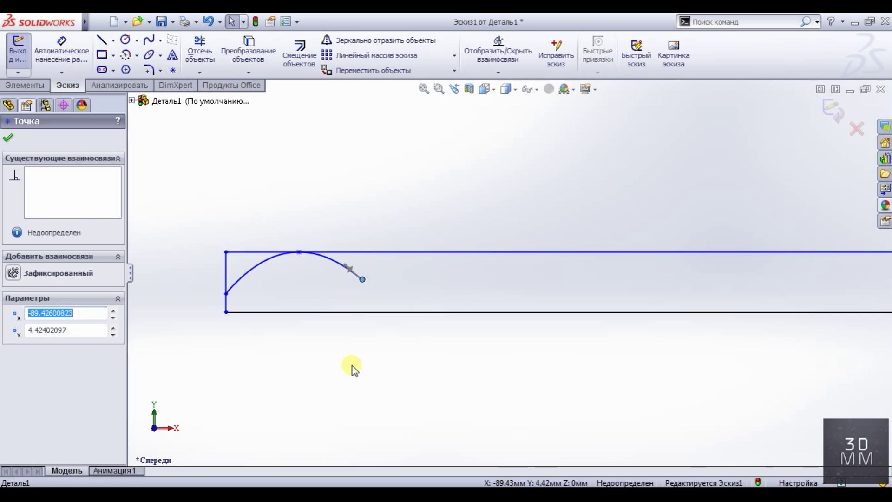
pyautogui.click(352, 366)
pyautogui.moveTo(352, 367); pyautogui.dragTo(479, 279, button='middle')
pyautogui.scroll(-3, 558, 279)
pyautogui.scroll(-1, 558, 279)
pyautogui.click(476, 254)
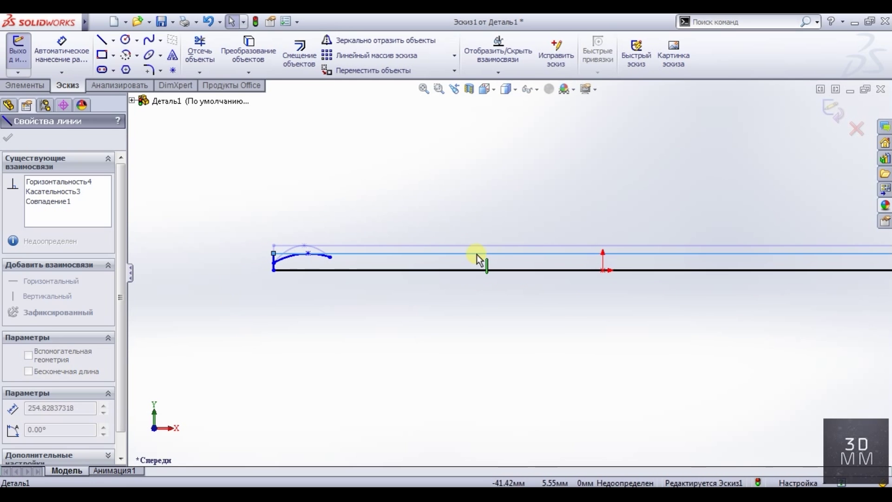
pyautogui.click(404, 264)
pyautogui.scroll(-3, 377, 261)
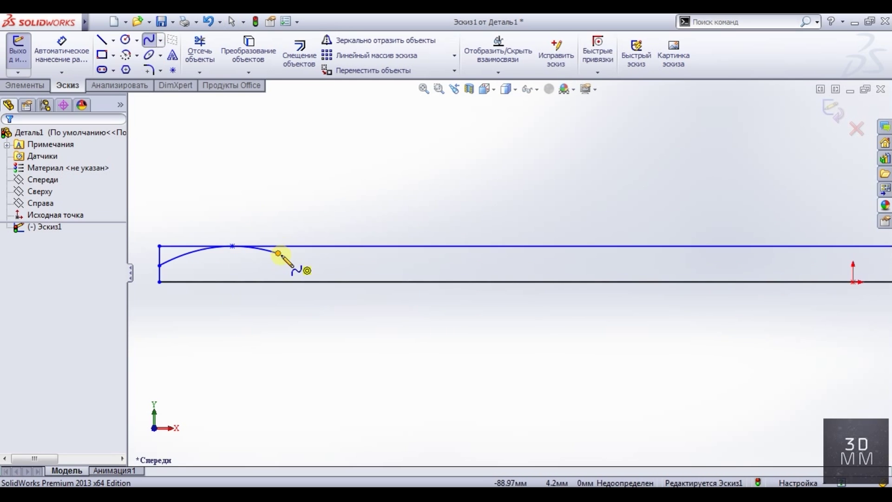
# - Extend the curve with a short spline finishing on the top edge
pyautogui.click(278, 254)
pyautogui.doubleClick(296, 246)
pyautogui.press('Escape')
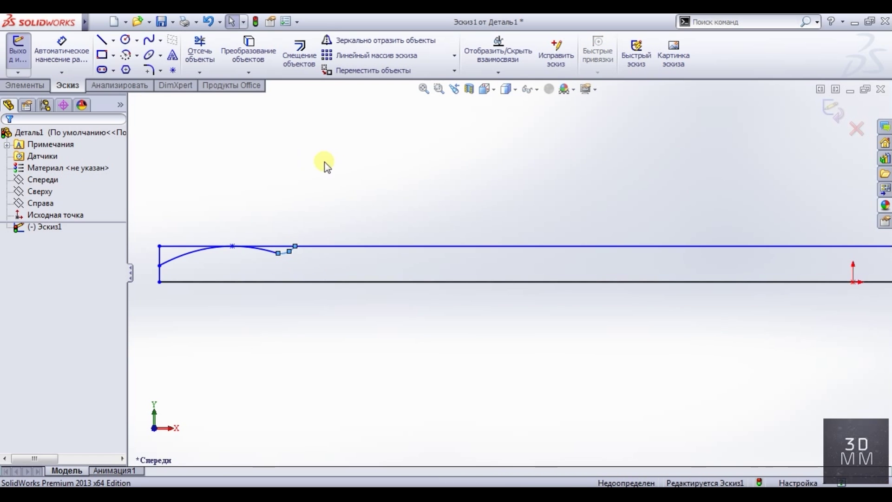
pyautogui.scroll(3, 512, 232)
pyautogui.scroll(1, 499, 248)
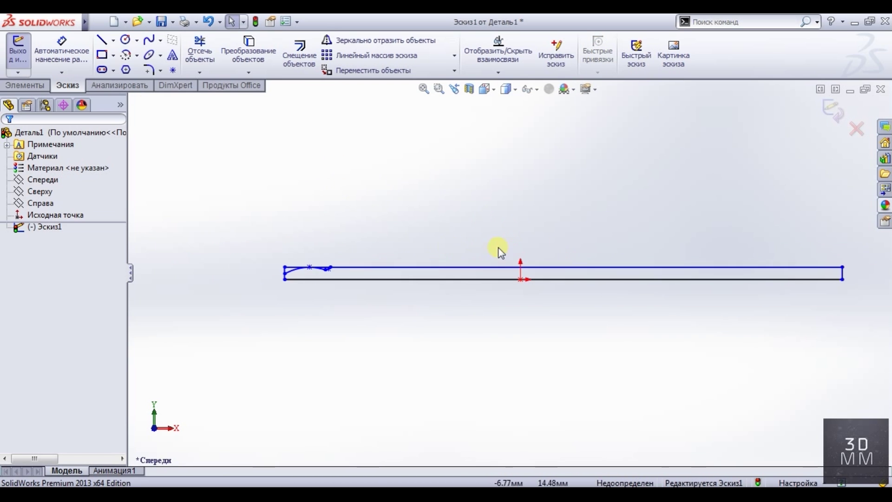
pyautogui.click(103, 42)
pyautogui.scroll(-2, 378, 272)
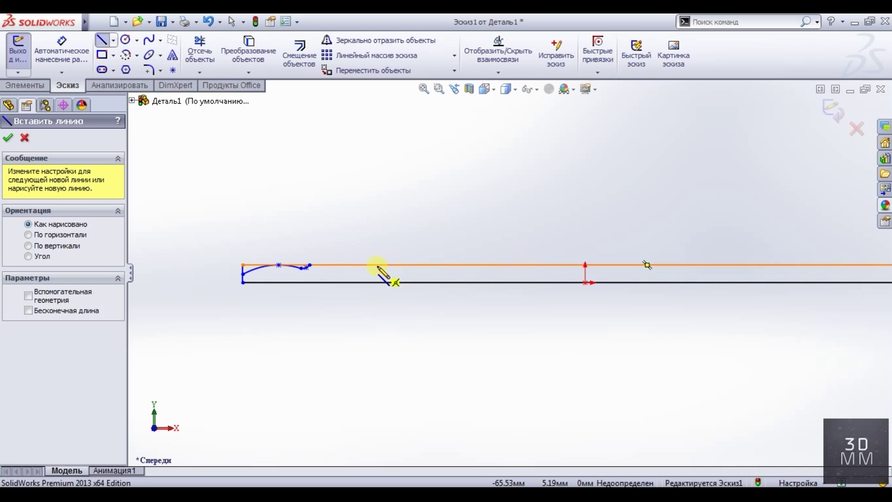
# - Draw a short vertical line below the top edge and an inner horizontal line to the right
pyautogui.moveTo(377, 269); pyautogui.dragTo(377, 281)
pyautogui.scroll(-1, 478, 269)
pyautogui.scroll(-4, 478, 269)
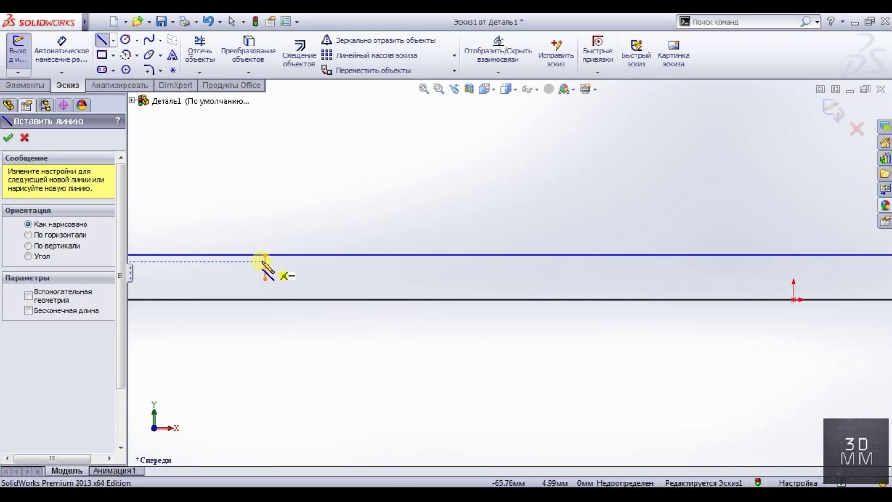
pyautogui.moveTo(265, 267); pyautogui.dragTo(474, 267)
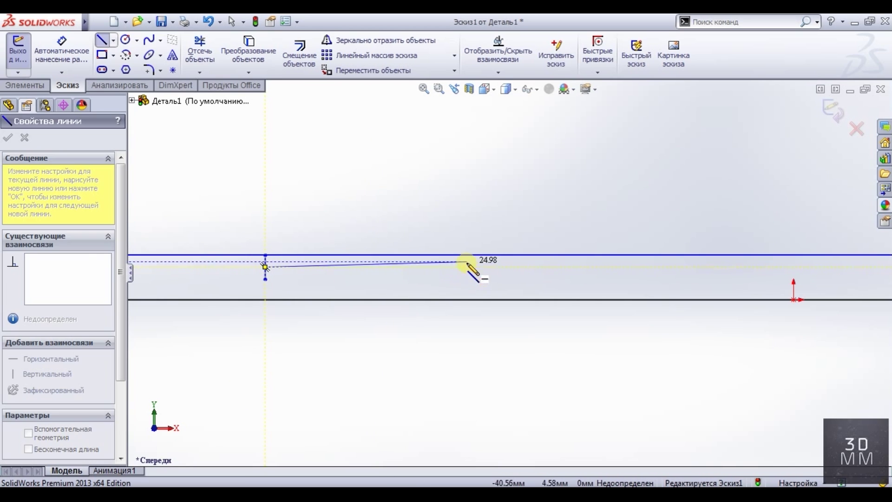
pyautogui.press('Escape')
pyautogui.scroll(2, 409, 334)
pyautogui.scroll(-2, 408, 295)
pyautogui.click(424, 294)
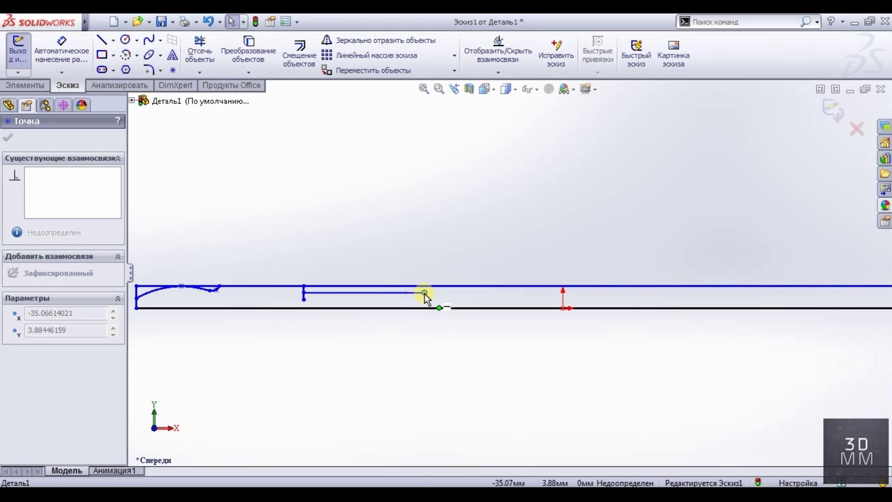
pyautogui.click(423, 345)
pyautogui.scroll(-5, 426, 293)
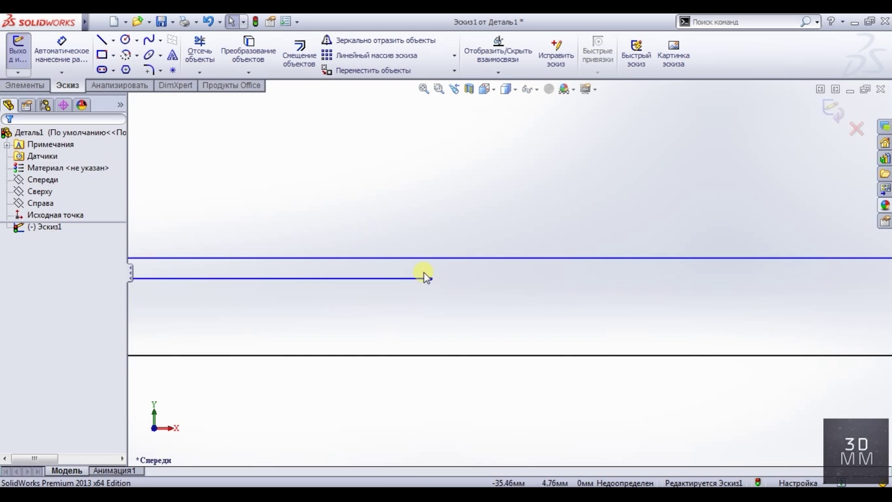
# - Attempt a small rectangle at the line's end, then discard the faulty one
pyautogui.click(104, 57)
pyautogui.moveTo(431, 278); pyautogui.dragTo(472, 265)
pyautogui.rightClick(460, 269)
pyautogui.press('Escape')
pyautogui.scroll(3, 514, 298)
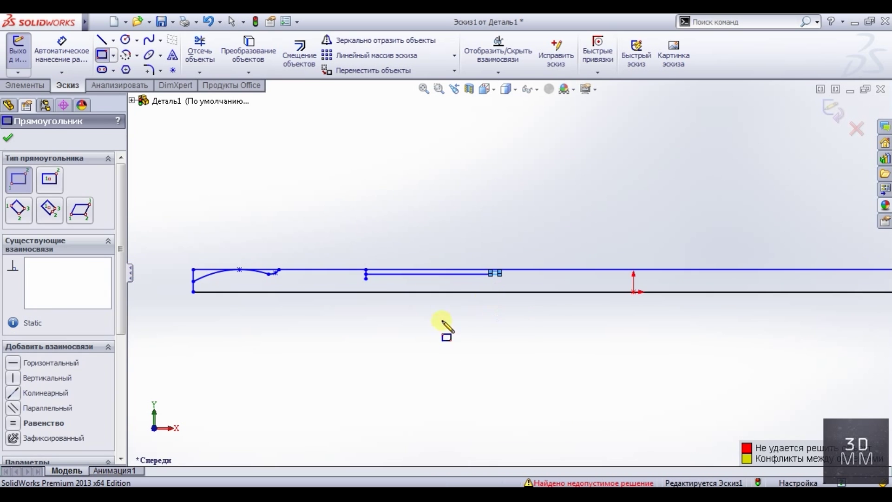
pyautogui.press('Escape')
pyautogui.press('Delete')
pyautogui.scroll(-5, 516, 270)
# - Draw a small corner rectangle at the inner line's end and trim its bottom edge
pyautogui.click(110, 55)
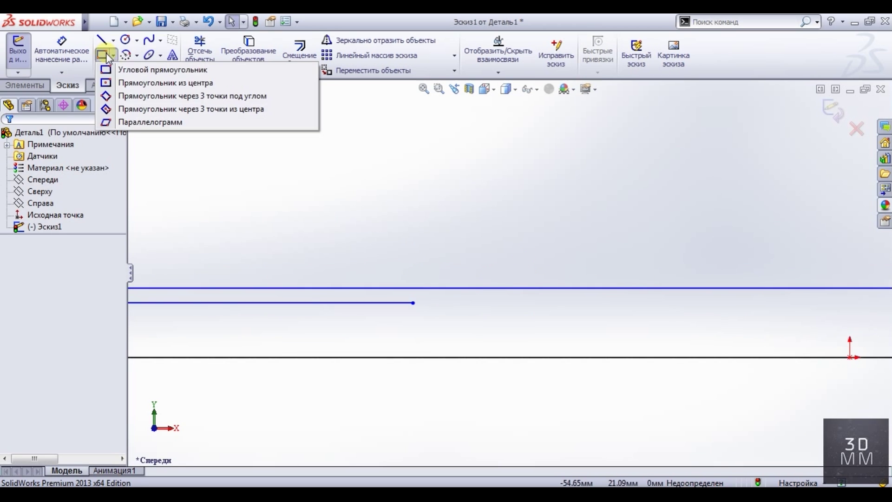
pyautogui.click(154, 70)
pyautogui.moveTo(413, 302); pyautogui.dragTo(434, 298)
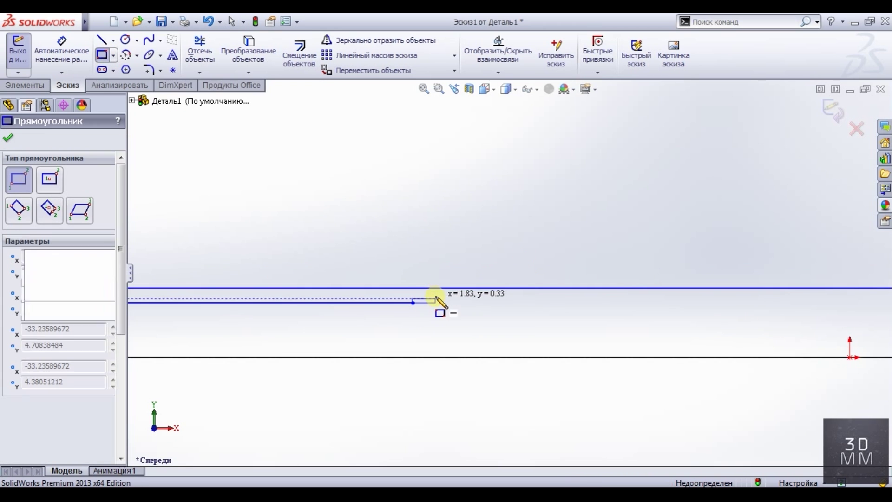
pyautogui.click(8, 138)
pyautogui.scroll(-3, 437, 300)
pyautogui.scroll(-2, 436, 300)
pyautogui.click(411, 285)
# - Draw a line continuing right from the raised step's end
pyautogui.press('Escape')
pyautogui.scroll(3, 454, 338)
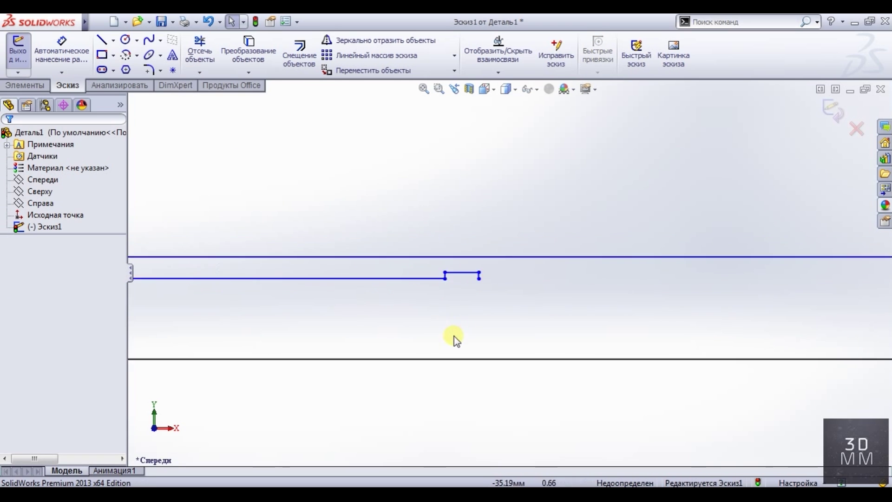
pyautogui.scroll(-1, 505, 281)
pyautogui.press('l')
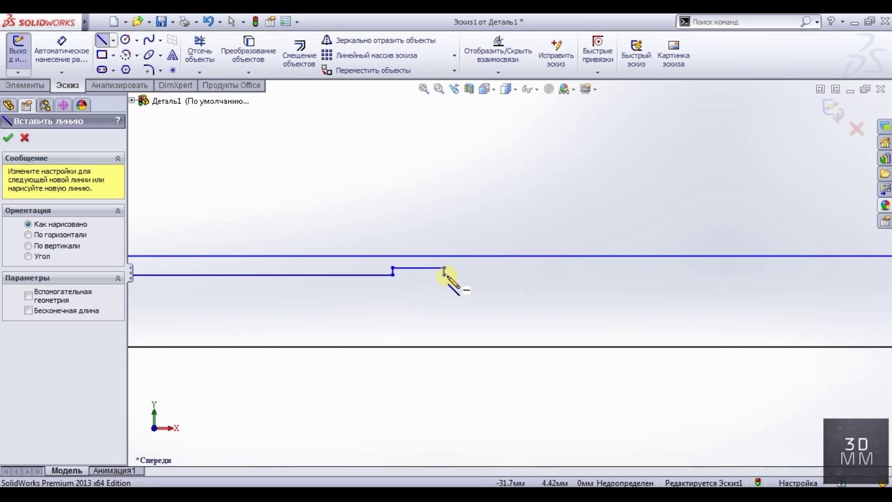
pyautogui.click(445, 271)
pyautogui.click(584, 275)
pyautogui.press('Escape')
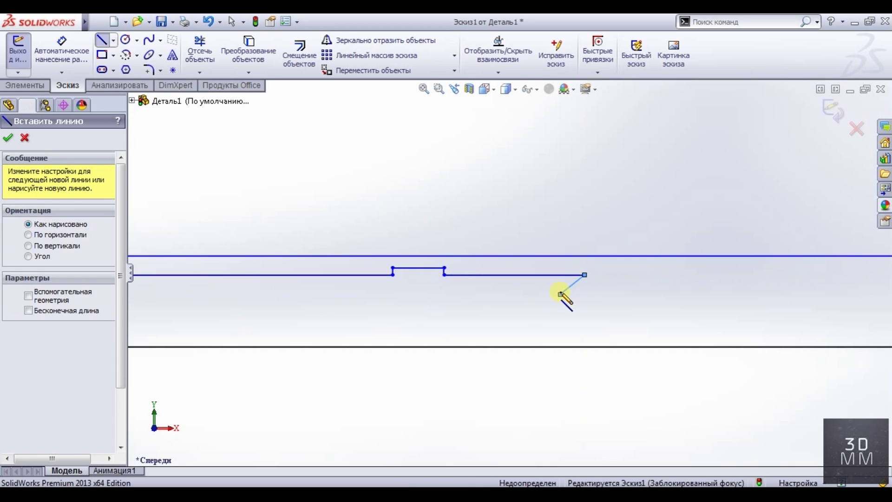
pyautogui.press('Escape')
pyautogui.scroll(-1, 453, 296)
# - Copy the raised step's three lines further to the right
pyautogui.click(410, 277)
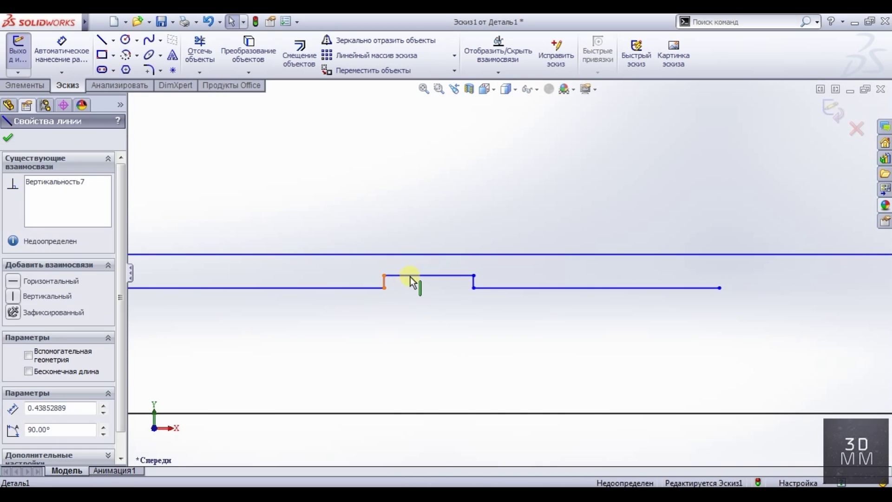
pyautogui.keyDown('ctrl'); pyautogui.click(462, 285); pyautogui.keyUp('ctrl')
pyautogui.keyDown('ctrl'); pyautogui.click(469, 299); pyautogui.keyUp('ctrl')
pyautogui.keyDown('ctrl'); pyautogui.moveTo(474, 282); pyautogui.dragTo(777, 274); pyautogui.keyUp('ctrl')
pyautogui.click(634, 437)
pyautogui.click(754, 274)
pyautogui.keyDown('ctrl'); pyautogui.click(425, 275); pyautogui.keyUp('ctrl')
pyautogui.press('Escape')
# - Merge the lower line's loose end point onto the step corner
pyautogui.scroll(-1, 743, 305)
pyautogui.scroll(-3, 744, 305)
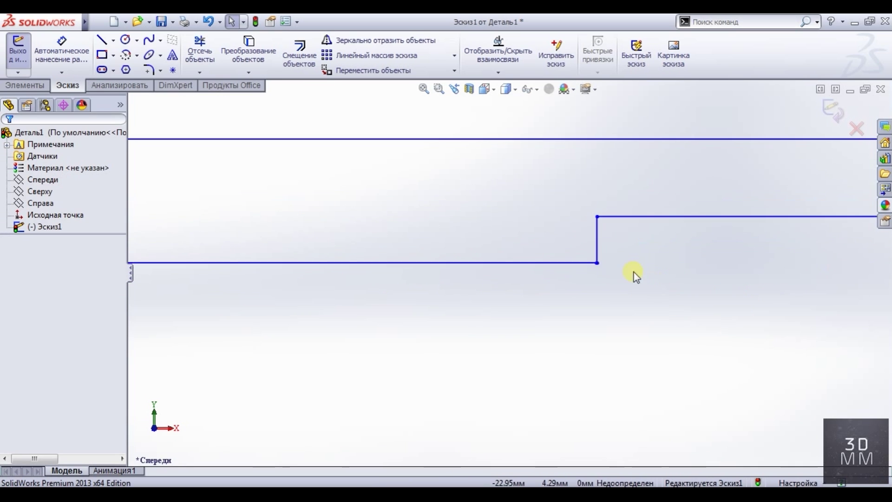
pyautogui.click(597, 263)
pyautogui.keyDown('ctrl'); pyautogui.click(576, 263); pyautogui.keyUp('ctrl')
pyautogui.click(11, 141)
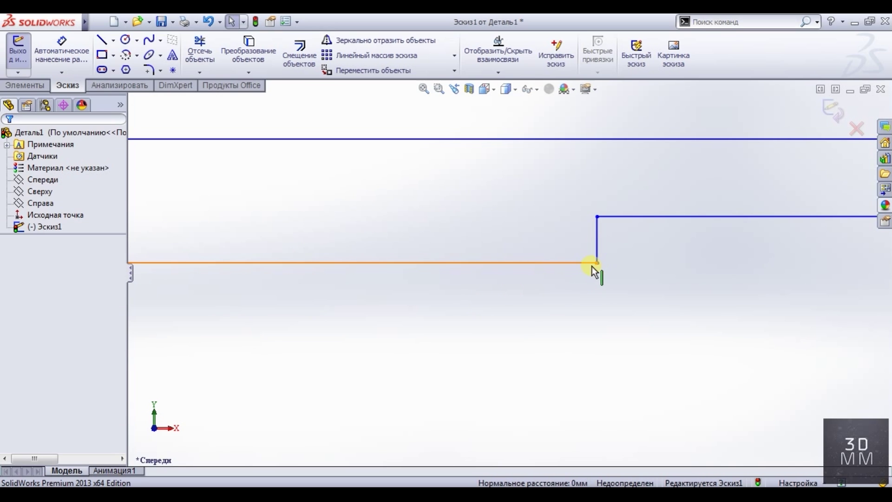
pyautogui.click(598, 263)
pyautogui.moveTo(597, 263); pyautogui.dragTo(533, 182)
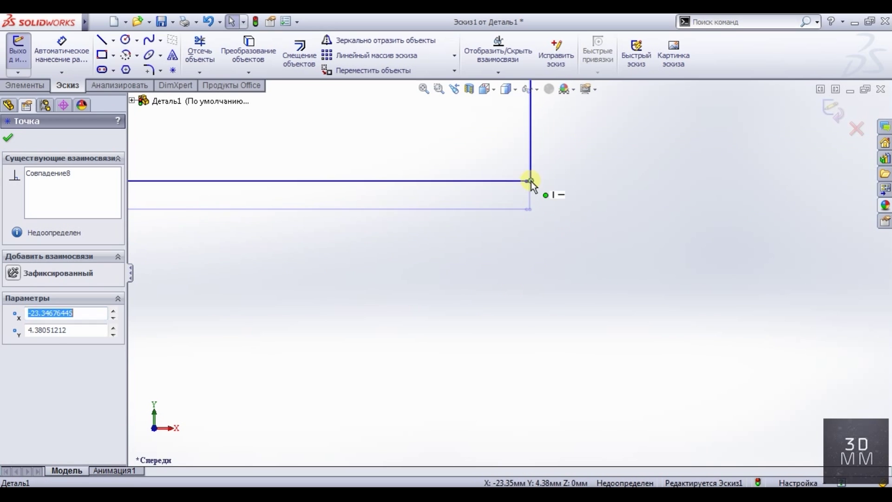
pyautogui.keyDown('ctrl'); pyautogui.click(527, 182); pyautogui.keyUp('ctrl')
# - Make the middle horizontal line collinear with the left line
pyautogui.scroll(2, 484, 308)
pyautogui.scroll(2, 454, 323)
pyautogui.click(326, 268)
pyautogui.keyDown('ctrl'); pyautogui.click(191, 269); pyautogui.keyUp('ctrl')
pyautogui.click(70, 369)
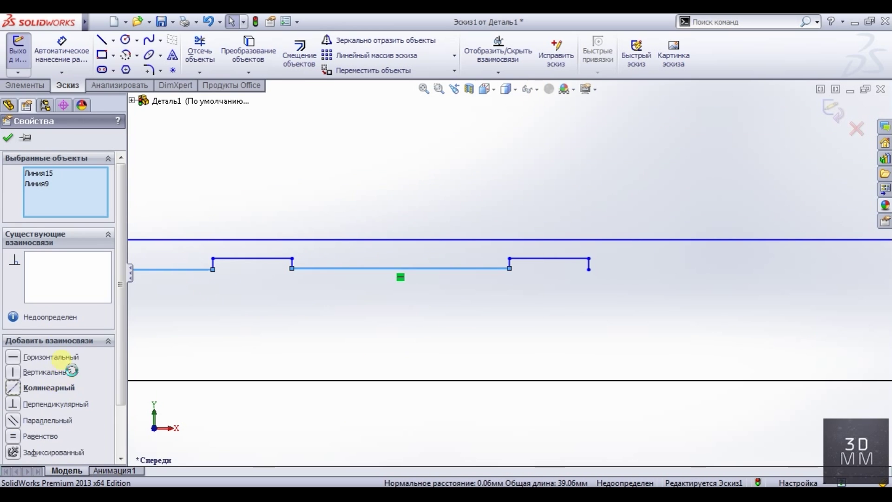
pyautogui.click(302, 352)
pyautogui.scroll(2, 369, 408)
pyautogui.scroll(2, 506, 308)
pyautogui.scroll(-2, 511, 293)
pyautogui.scroll(-2, 482, 275)
pyautogui.scroll(-2, 450, 275)
pyautogui.click(418, 265)
pyautogui.click(216, 174)
# - Dimension the right step's top line at 3,13 and stretch its lower endpoint right
pyautogui.click(62, 51)
pyautogui.click(456, 254)
pyautogui.press('Return')
pyautogui.press('Escape')
pyautogui.moveTo(419, 264); pyautogui.dragTo(457, 266)
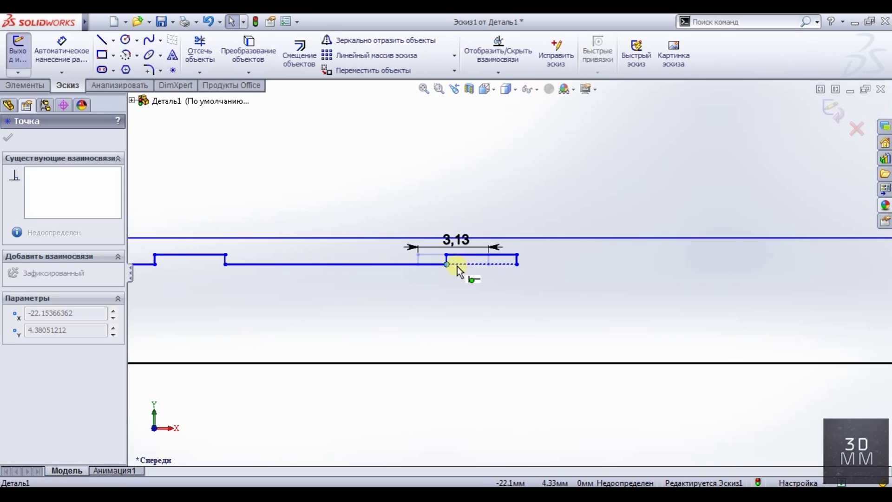
pyautogui.moveTo(516, 271); pyautogui.dragTo(514, 265)
pyautogui.press('f')
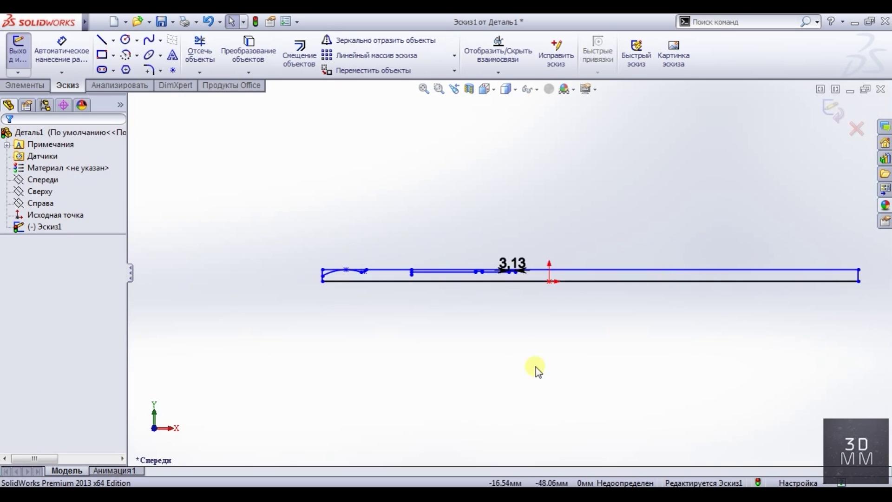
pyautogui.scroll(-5, 478, 268)
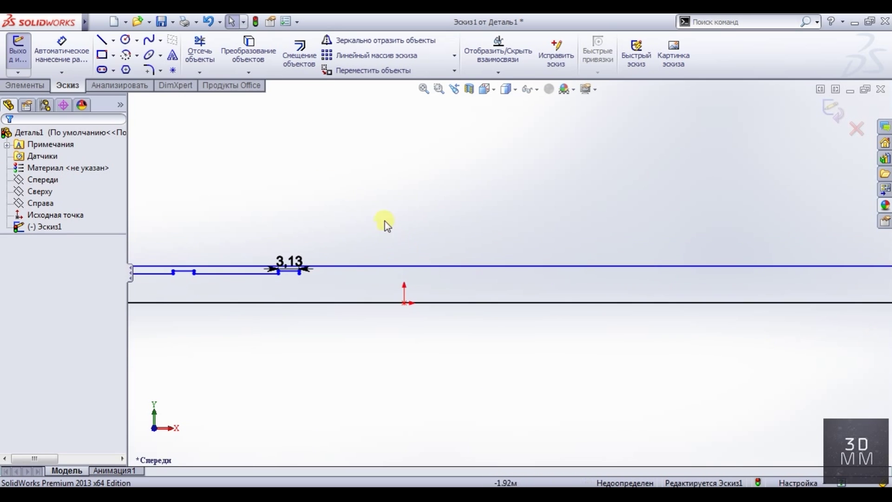
# - Draw a gently sloping spline from the short segment's end and drag its endpoint further right
pyautogui.click(147, 46)
pyautogui.click(333, 281)
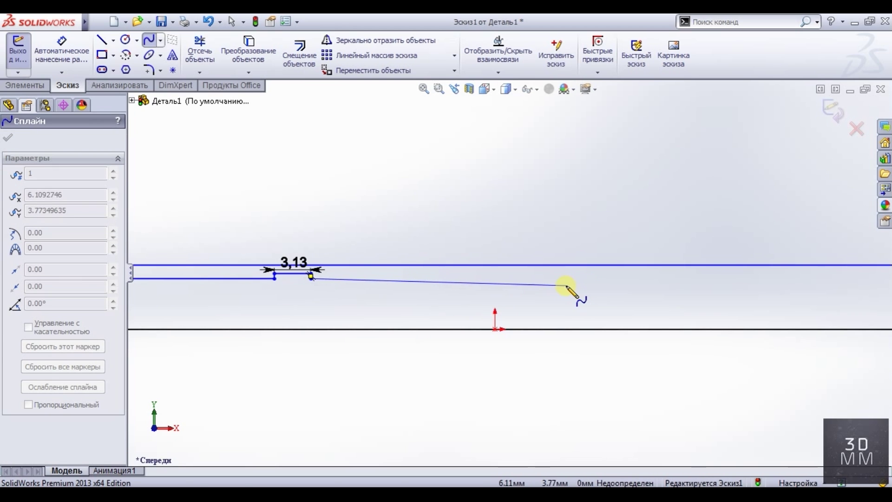
pyautogui.click(581, 284)
pyautogui.scroll(3, 697, 284)
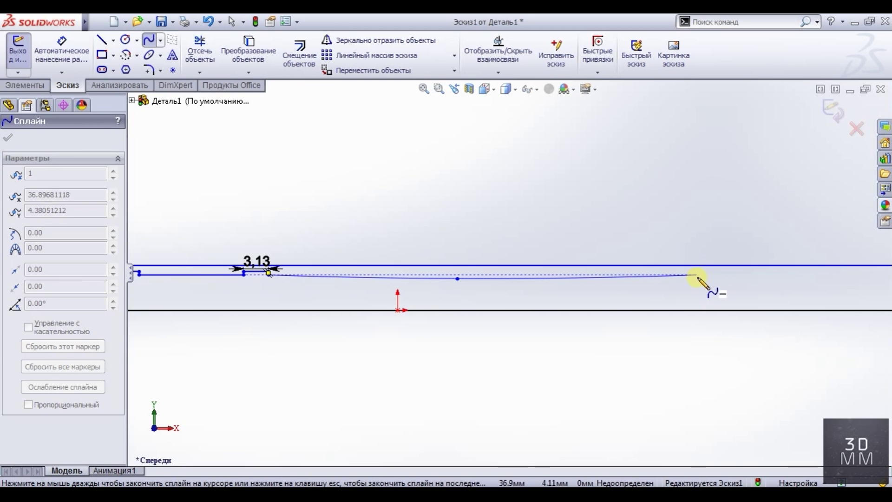
pyautogui.doubleClick(702, 279)
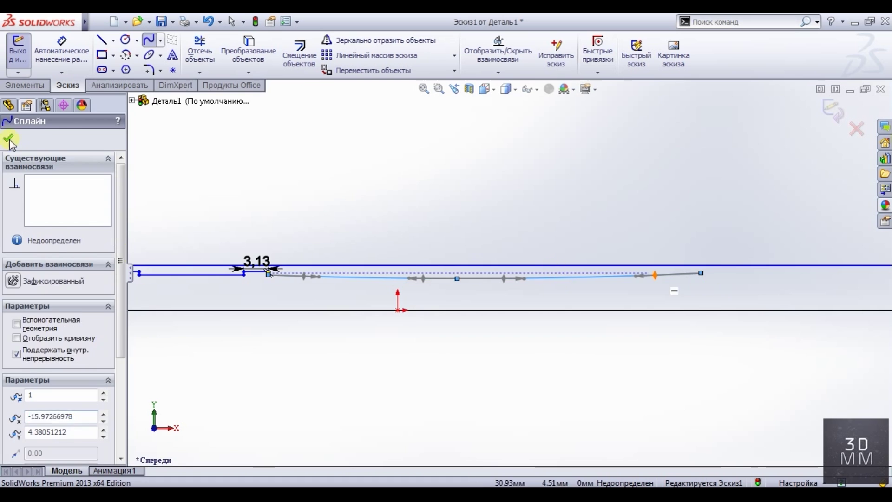
pyautogui.press('Escape')
pyautogui.scroll(3, 333, 344)
pyautogui.scroll(-1, 541, 294)
pyautogui.scroll(-1, 542, 293)
pyautogui.scroll(-2, 532, 274)
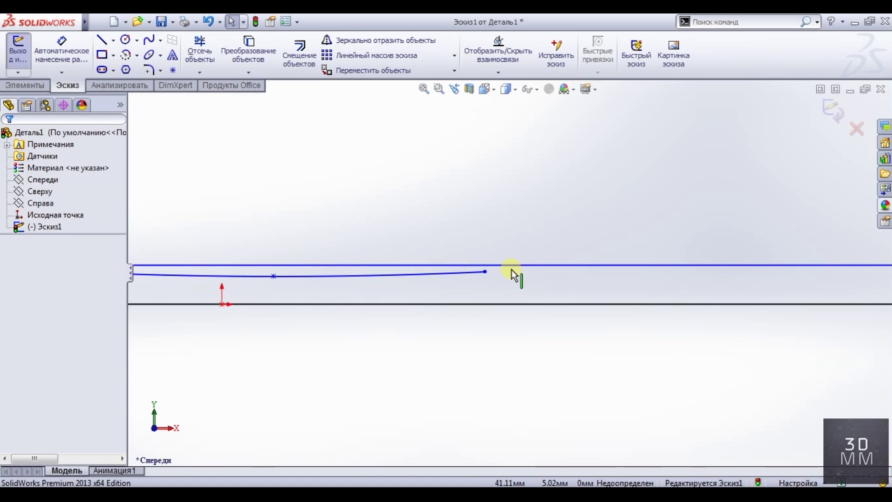
pyautogui.moveTo(487, 272); pyautogui.dragTo(527, 271)
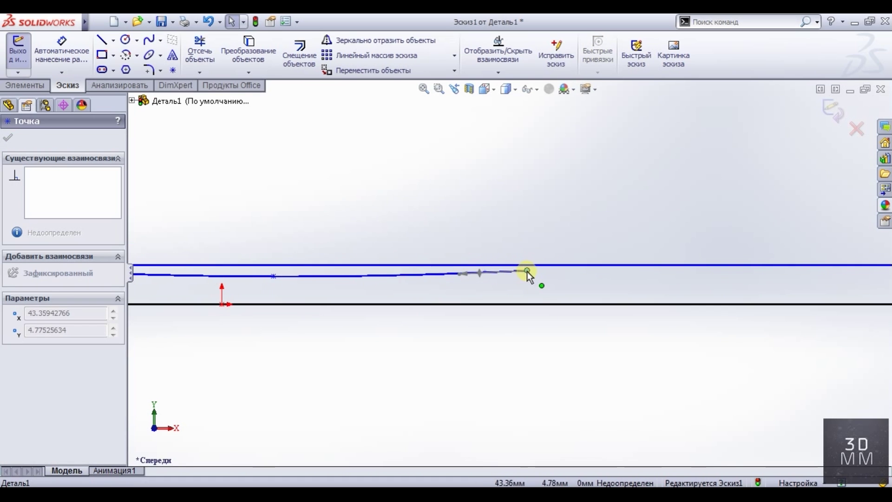
pyautogui.scroll(2, 473, 357)
pyautogui.scroll(2, 473, 356)
pyautogui.scroll(-3, 531, 275)
# - Place a small corner rectangle at the spline's end for the raised step
pyautogui.click(102, 55)
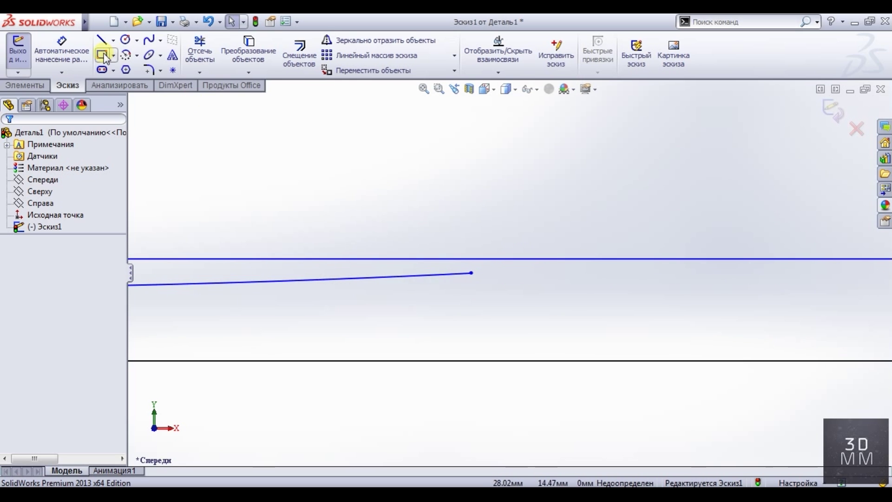
pyautogui.click(540, 277)
pyautogui.press('t')
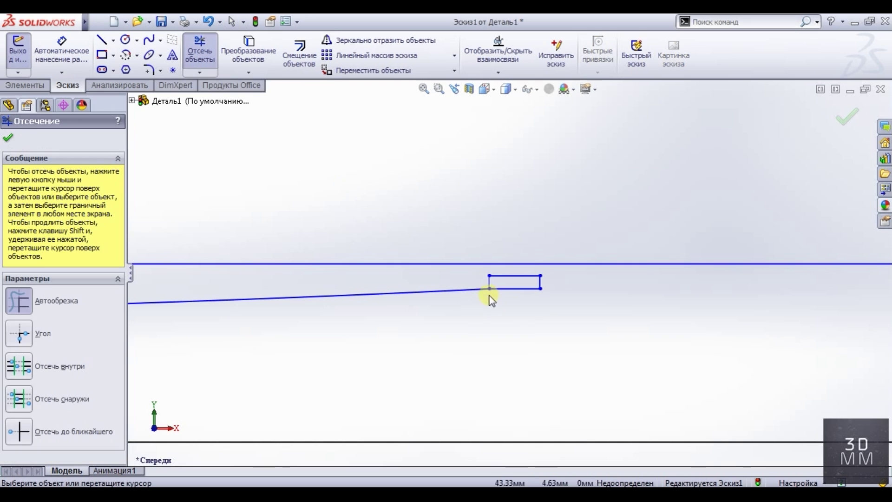
pyautogui.scroll(-5, 483, 331)
pyautogui.press('Escape')
pyautogui.scroll(-3, 500, 288)
pyautogui.scroll(-2, 495, 281)
# - Adjust the rectangle's corner point to finish the third raised step
pyautogui.click(498, 275)
pyautogui.click(471, 305)
pyautogui.scroll(3, 471, 306)
pyautogui.scroll(-3, 488, 286)
pyautogui.click(505, 280)
pyautogui.click(480, 310)
pyautogui.scroll(3, 478, 308)
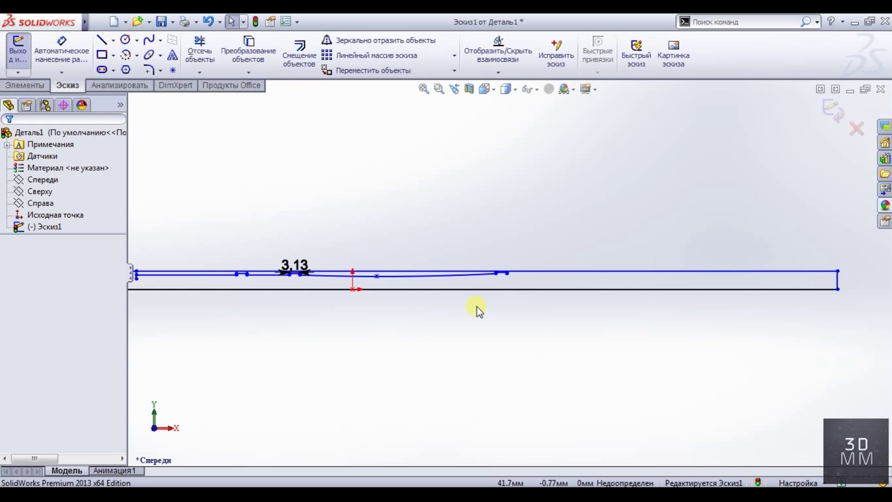
pyautogui.scroll(-2, 512, 277)
pyautogui.scroll(2, 513, 276)
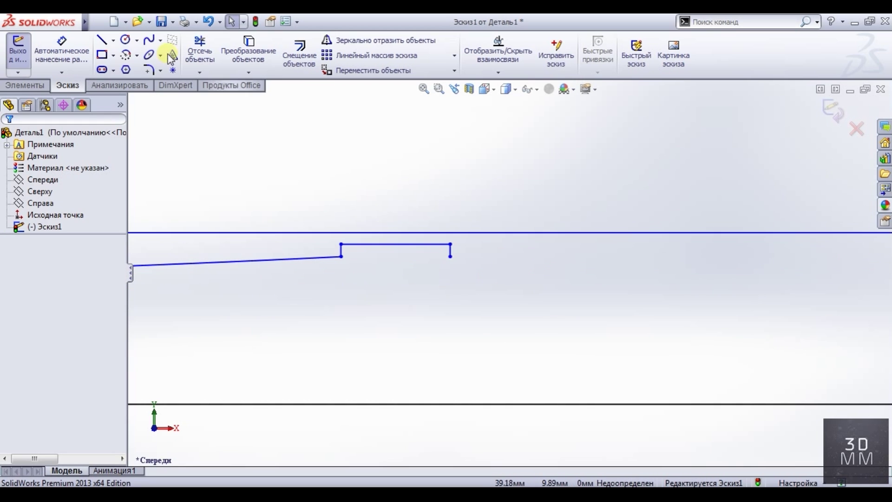
# - Draw a downward-curving spline from the rectangle's lower-right corner
pyautogui.click(451, 256)
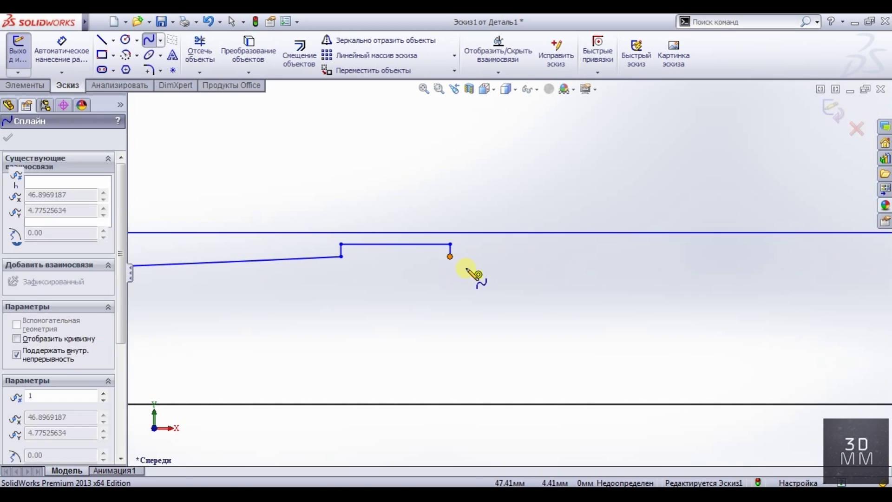
pyautogui.doubleClick(506, 285)
pyautogui.press('Escape')
# - Add two small circles on the spline and trim them into rounded notches
pyautogui.click(126, 40)
pyautogui.scroll(-2, 473, 299)
pyautogui.scroll(-1, 465, 279)
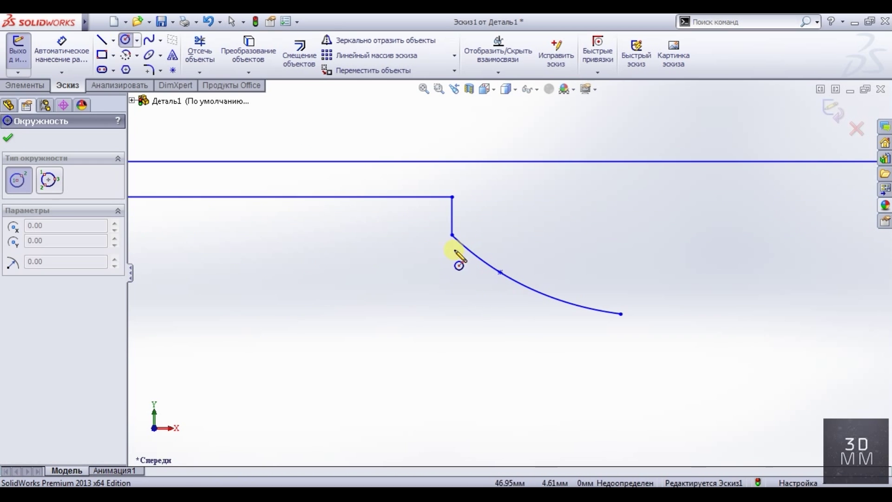
pyautogui.click(445, 245)
pyautogui.click(442, 248)
pyautogui.click(501, 272)
pyautogui.click(489, 279)
pyautogui.click(13, 146)
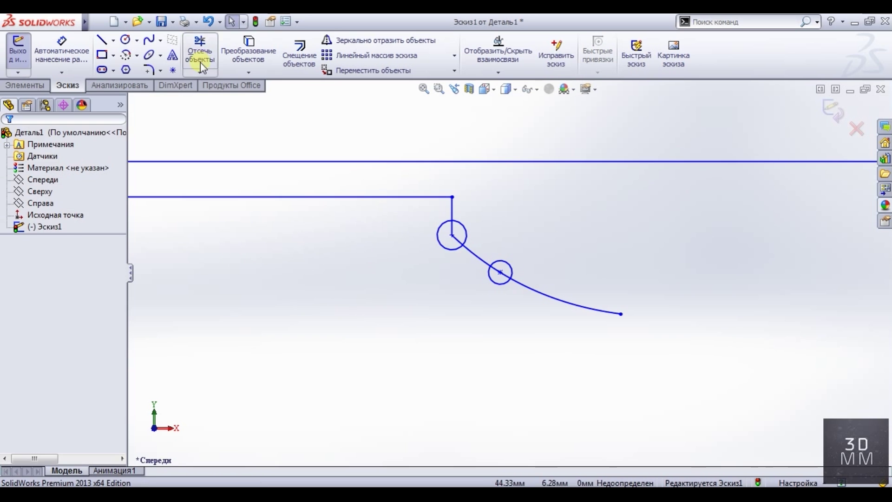
pyautogui.click(200, 60)
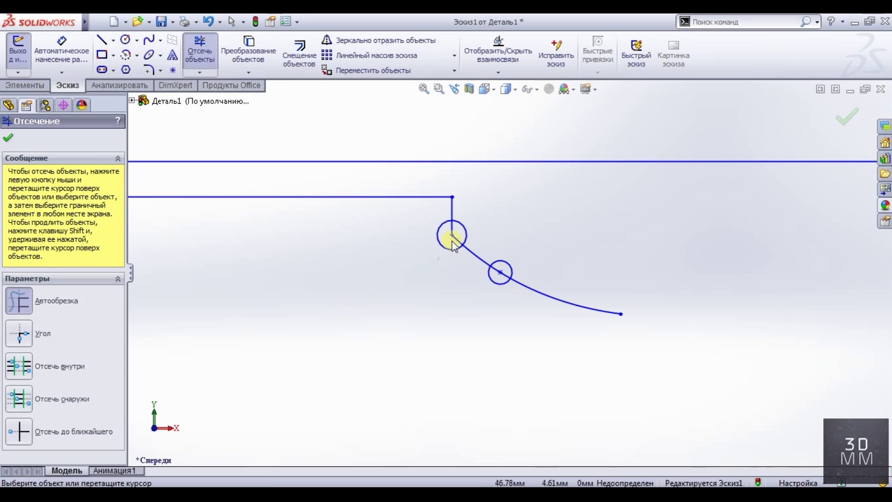
pyautogui.click(14, 143)
pyautogui.scroll(5, 409, 251)
# - Draw a spline past the notches and raise its middle point to arch it
pyautogui.press('s')
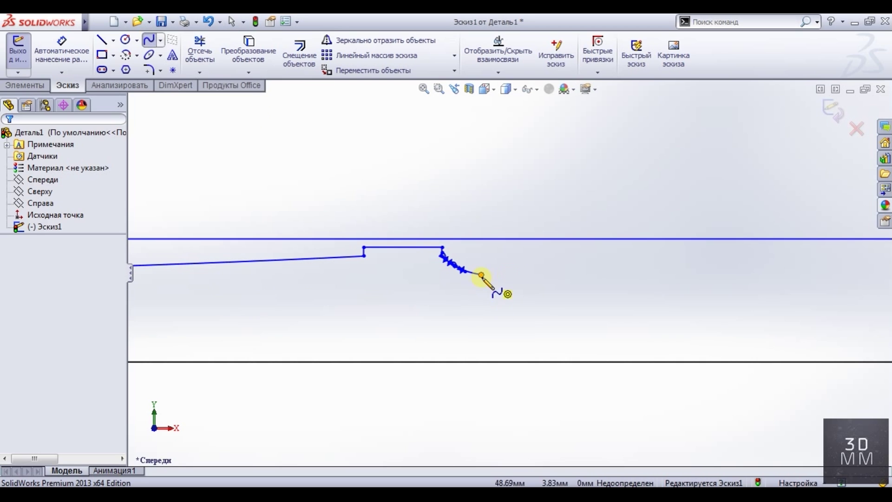
pyautogui.click(482, 276)
pyautogui.scroll(2, 509, 273)
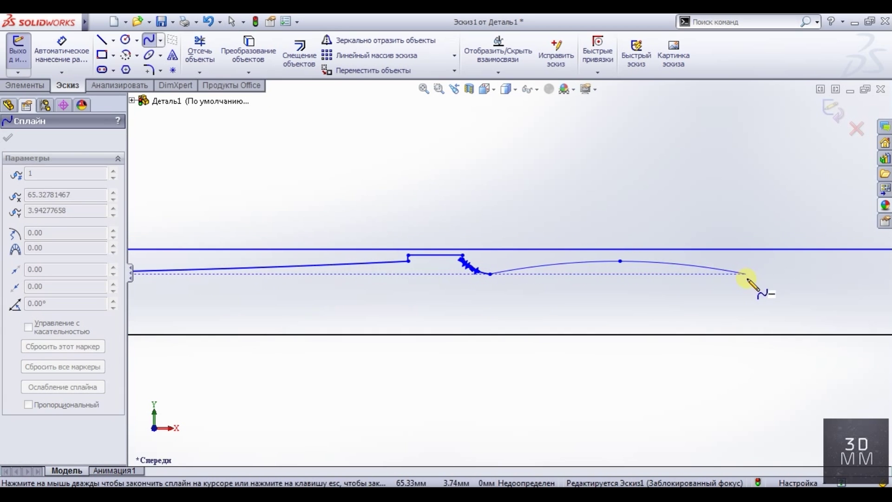
pyautogui.doubleClick(748, 274)
pyautogui.press('Escape')
pyautogui.moveTo(620, 262); pyautogui.dragTo(618, 255)
pyautogui.click(553, 402)
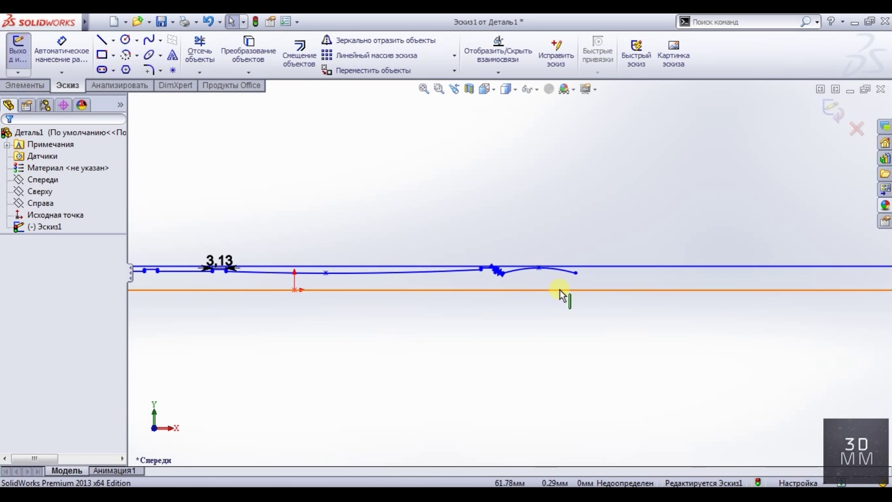
pyautogui.keyDown('ctrl'); pyautogui.moveTo(560, 289); pyautogui.dragTo(498, 259, button='middle'); pyautogui.keyUp('ctrl')
pyautogui.click(495, 260)
pyautogui.scroll(-2, 640, 265)
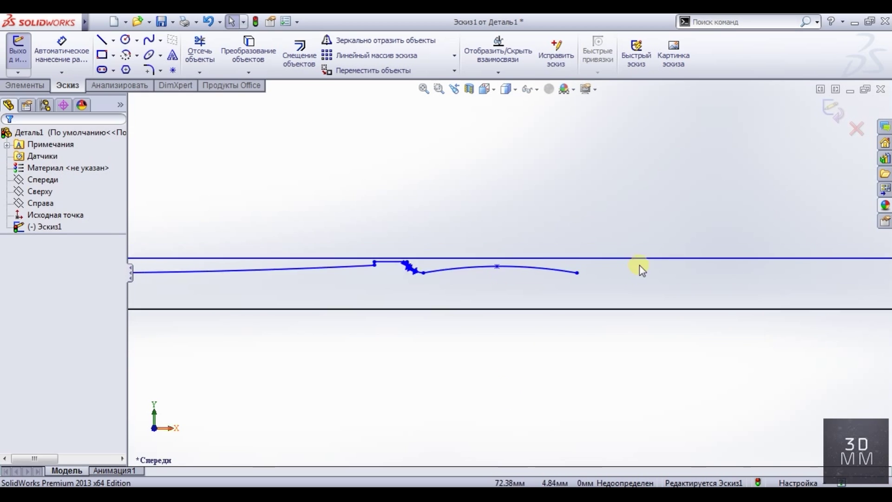
# - Sketch a horizontal line, a short vertical rise and a small top segment as a step
pyautogui.press('l')
pyautogui.click(537, 277)
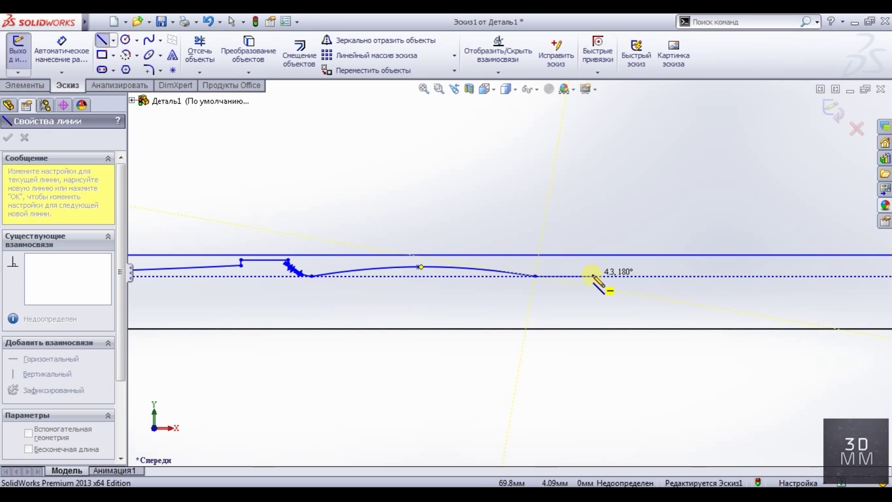
pyautogui.click(592, 276)
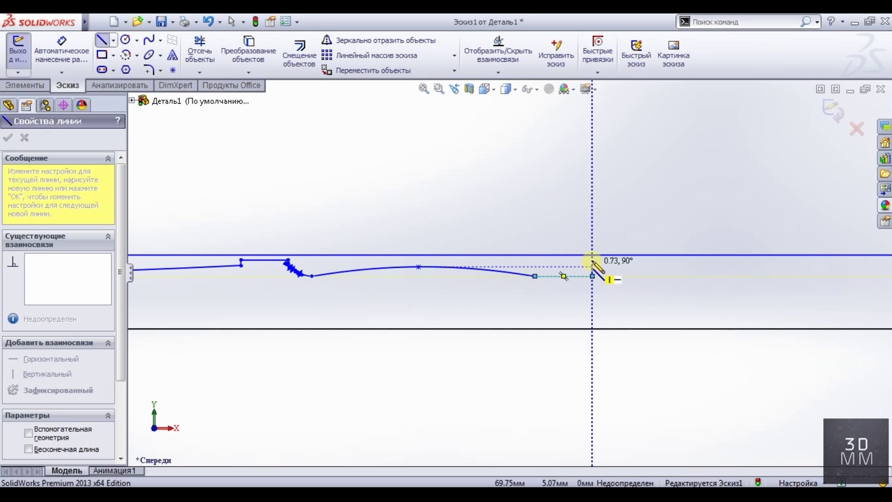
pyautogui.click(618, 267)
pyautogui.doubleClick(615, 264)
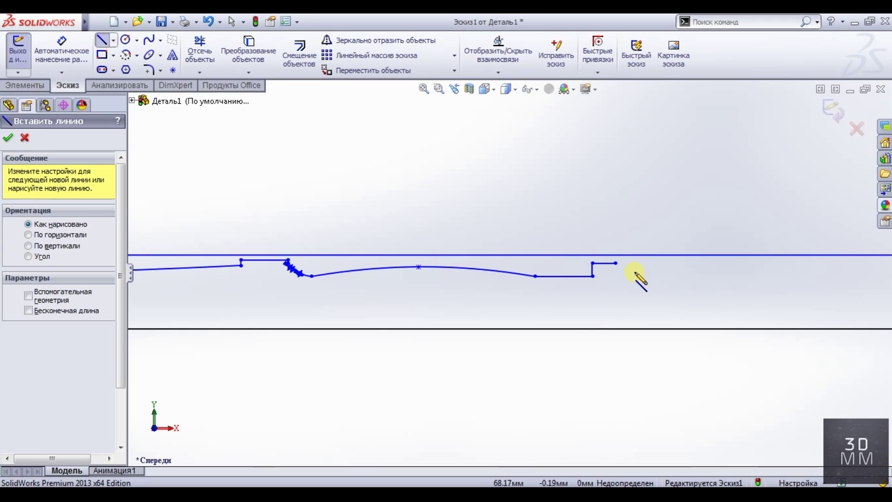
pyautogui.scroll(-3, 637, 274)
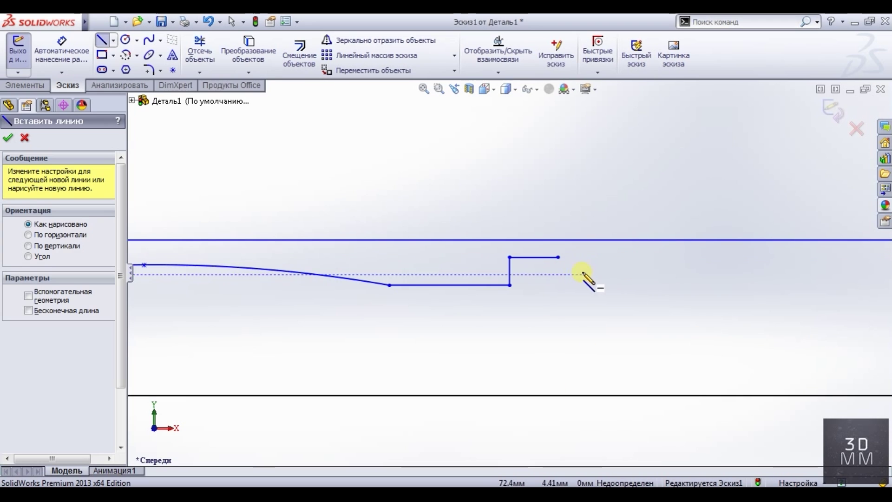
# - Draw a spline from the step's top end curving down to the axis line
pyautogui.click(150, 41)
pyautogui.click(558, 257)
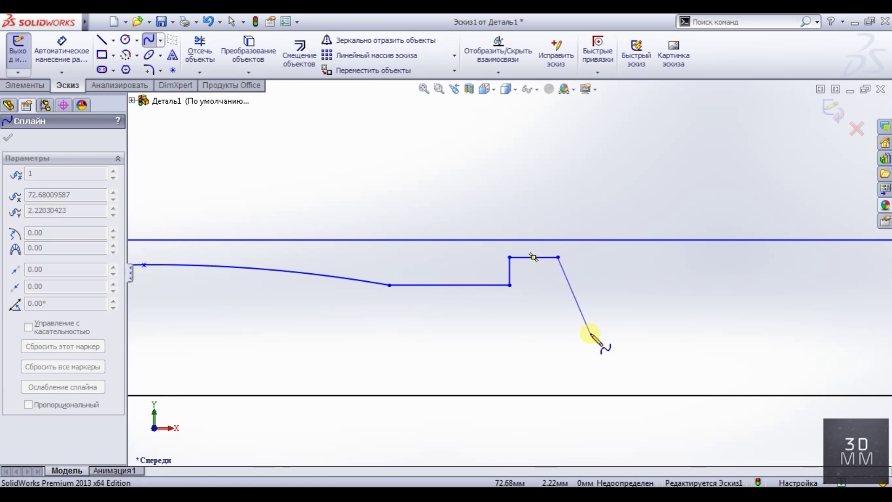
pyautogui.doubleClick(593, 397)
pyautogui.press('Escape')
pyautogui.scroll(5, 425, 400)
pyautogui.scroll(3, 425, 400)
# - Trim away the leftover sketch segments at the profile's right end
pyautogui.click(200, 52)
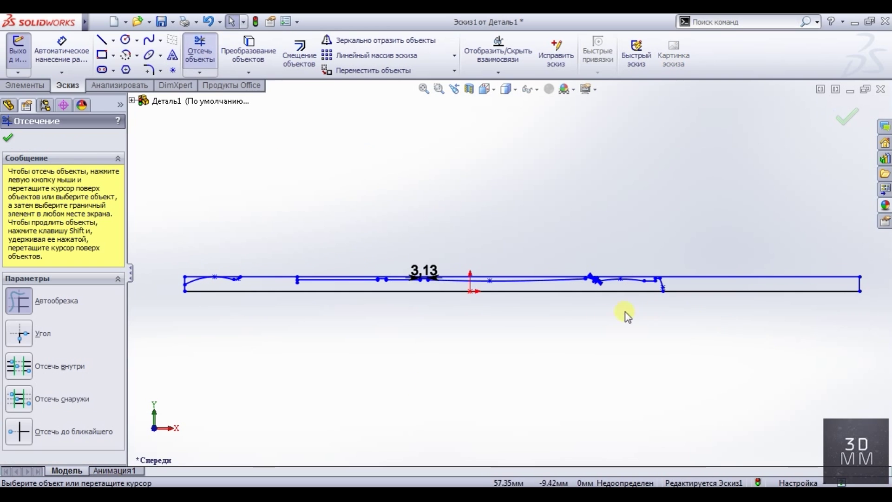
pyautogui.scroll(-3, 253, 273)
pyautogui.scroll(-2, 325, 265)
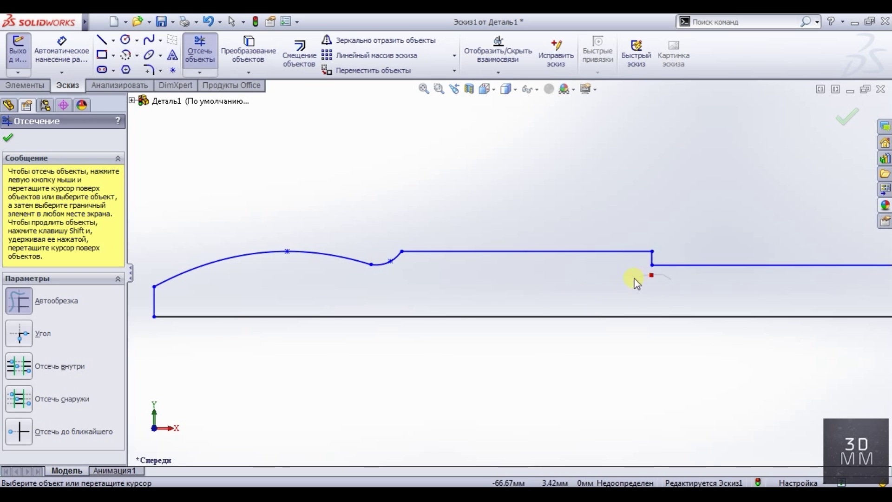
pyautogui.scroll(4, 634, 279)
pyautogui.press('Escape')
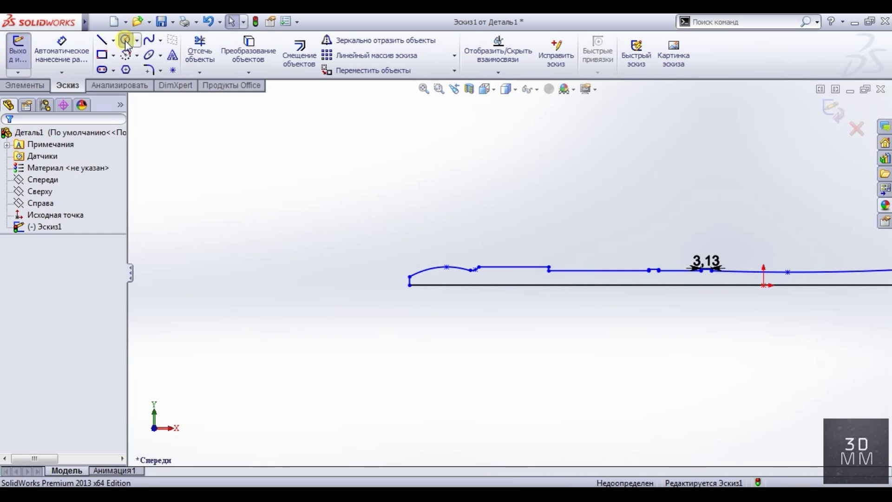
# - Draw a circle at the profile's left end, redoing the misplaced first attempt
pyautogui.click(127, 41)
pyautogui.scroll(-3, 407, 274)
pyautogui.click(409, 264)
pyautogui.click(378, 285)
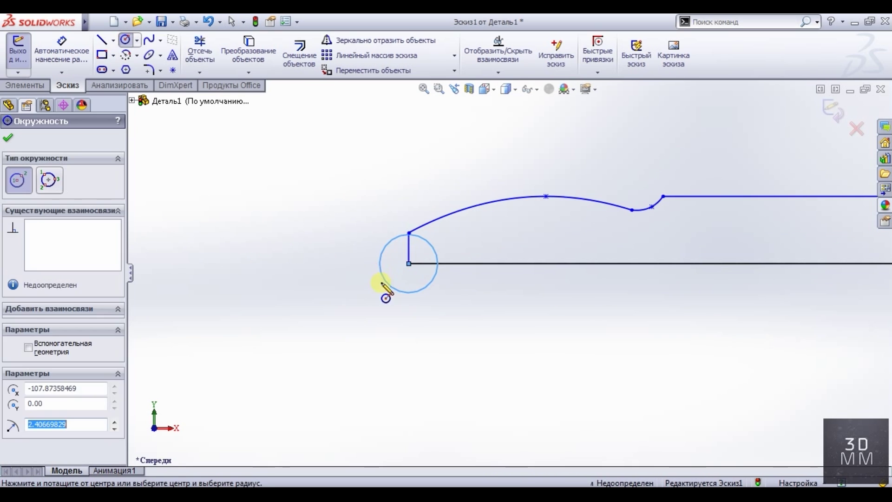
pyautogui.hotkey('ctrl', 'z')
pyautogui.click(126, 47)
pyautogui.click(409, 264)
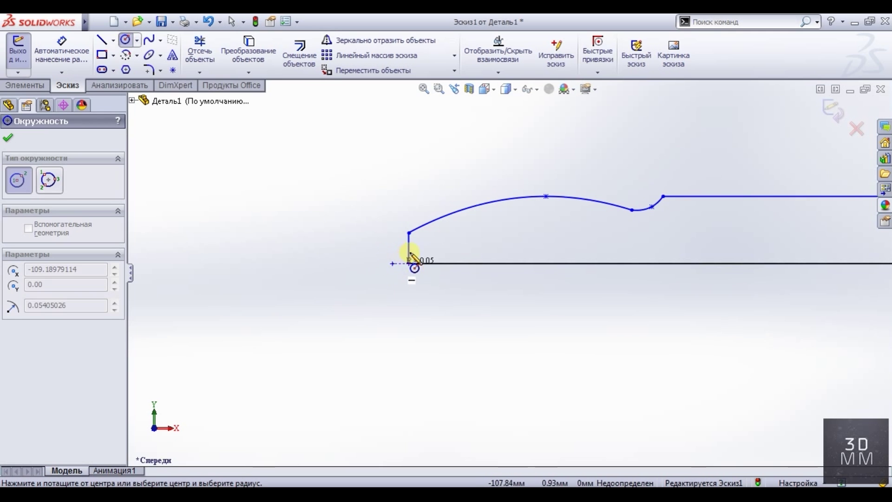
pyautogui.click(412, 265)
pyautogui.press('Escape')
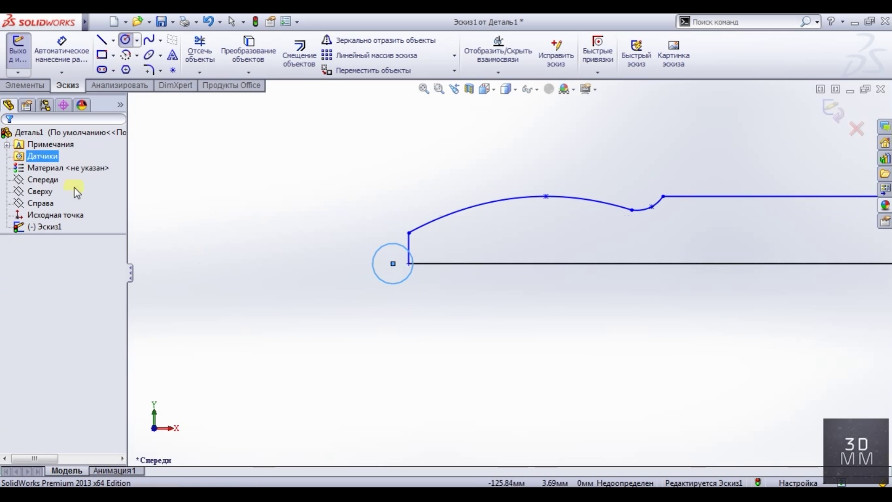
# - Add a centreline through the circle and trim off its lower half
pyautogui.click(101, 40)
pyautogui.moveTo(409, 264); pyautogui.dragTo(350, 264)
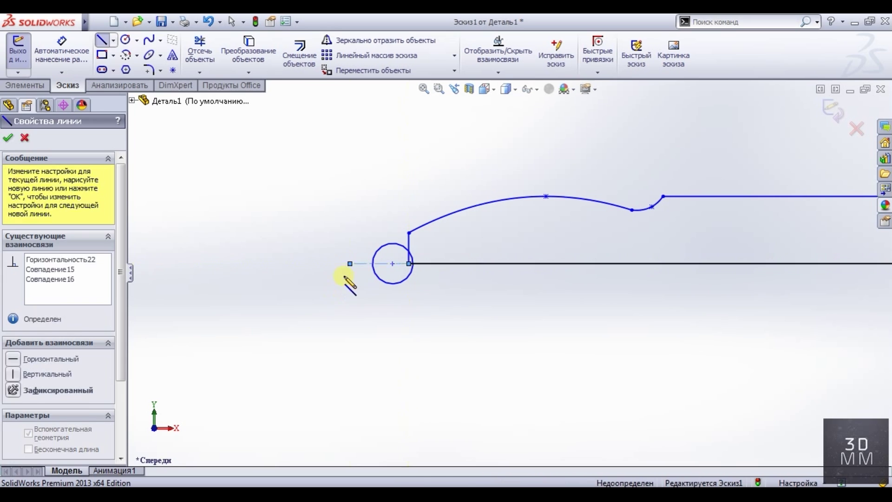
pyautogui.press('Escape')
pyautogui.click(200, 51)
pyautogui.click(383, 278)
pyautogui.scroll(-3, 400, 261)
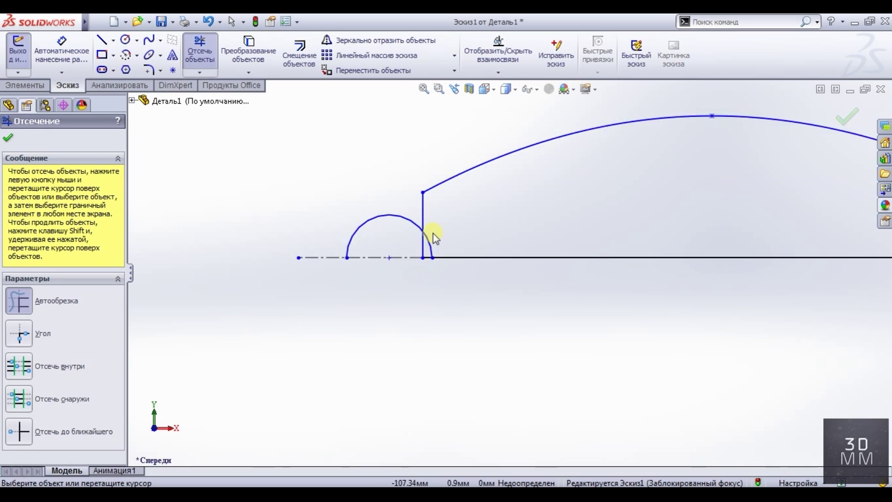
pyautogui.press('Escape')
pyautogui.scroll(3, 470, 349)
pyautogui.scroll(-5, 515, 274)
pyautogui.scroll(-3, 505, 261)
pyautogui.click(399, 317)
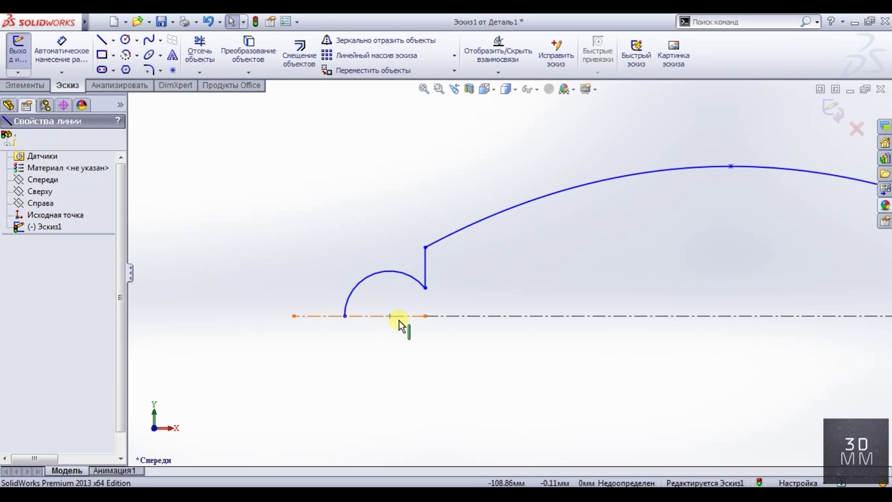
pyautogui.click(205, 145)
# - Fillet the corner where the step's vertical line meets the long arc with a small radius
pyautogui.click(150, 71)
pyautogui.click(426, 247)
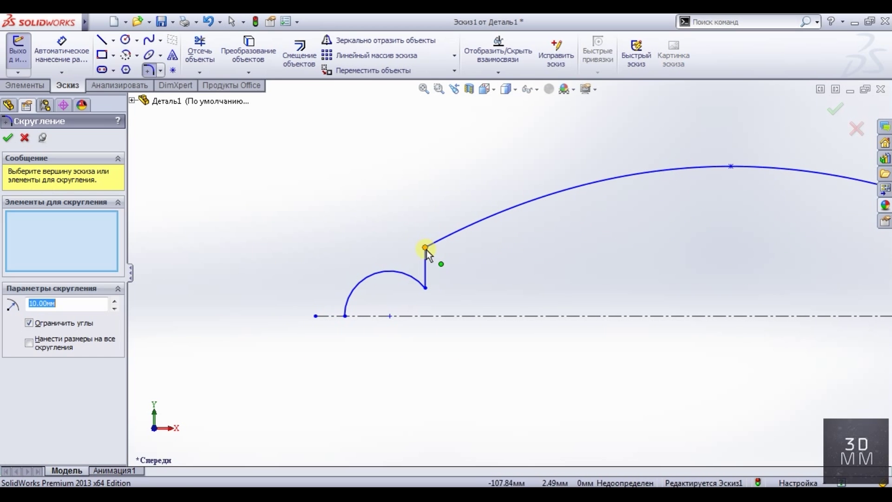
pyautogui.click(96, 313)
pyautogui.click(426, 247)
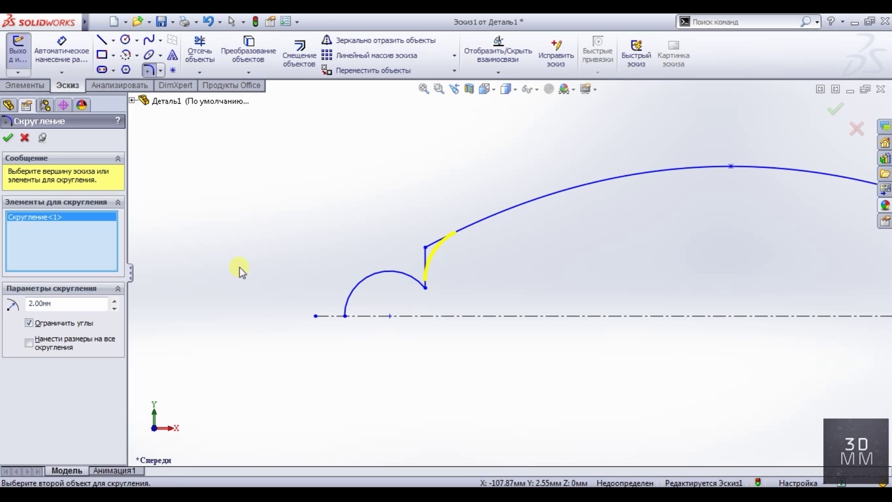
pyautogui.click(9, 139)
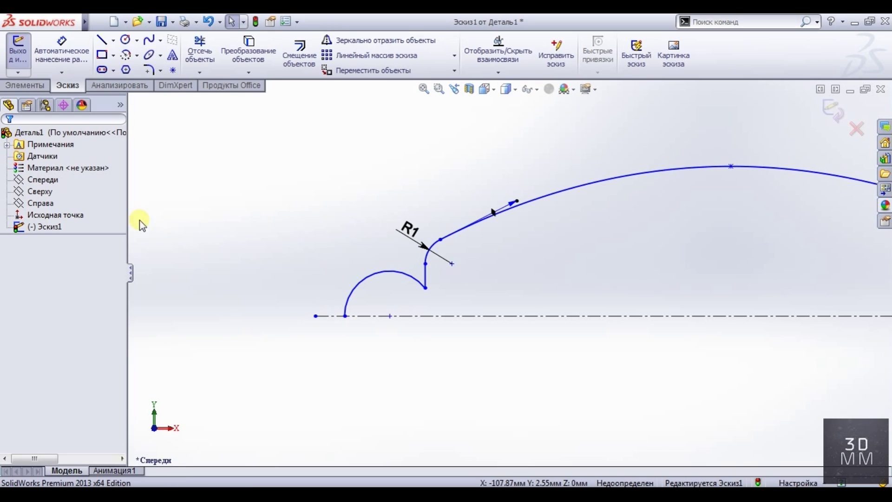
pyautogui.moveTo(638, 275); pyautogui.dragTo(558, 277)
pyautogui.scroll(-5, 521, 265)
pyautogui.scroll(-3, 487, 250)
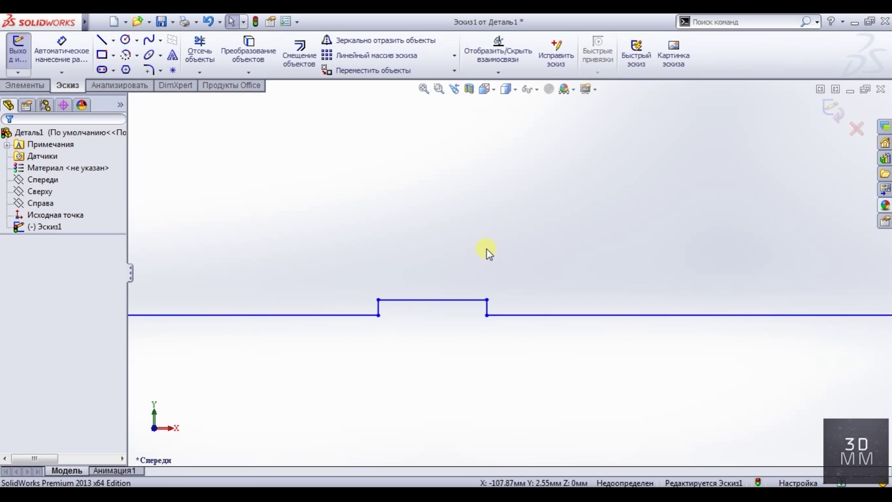
# - Draw an ellipse with a long radius of about 1.5 and move it onto the 3,13 step
pyautogui.click(433, 299)
pyautogui.click(432, 248)
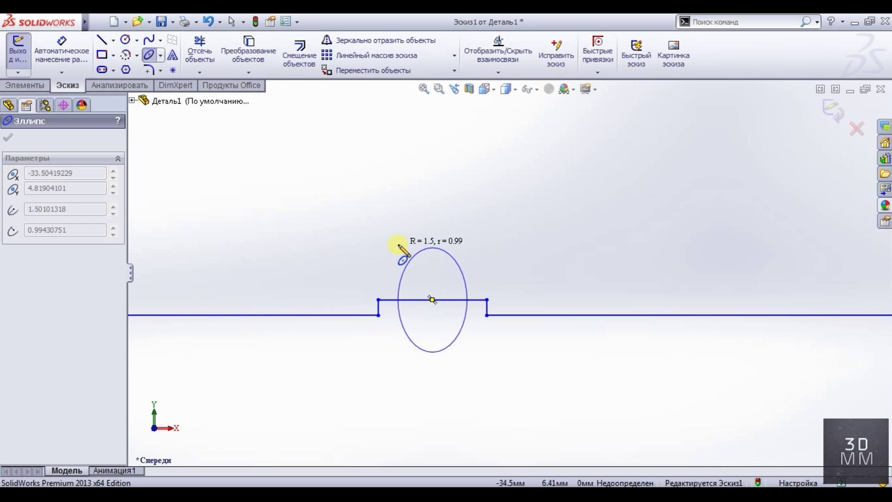
pyautogui.click(398, 245)
pyautogui.press('Escape')
pyautogui.scroll(5, 358, 222)
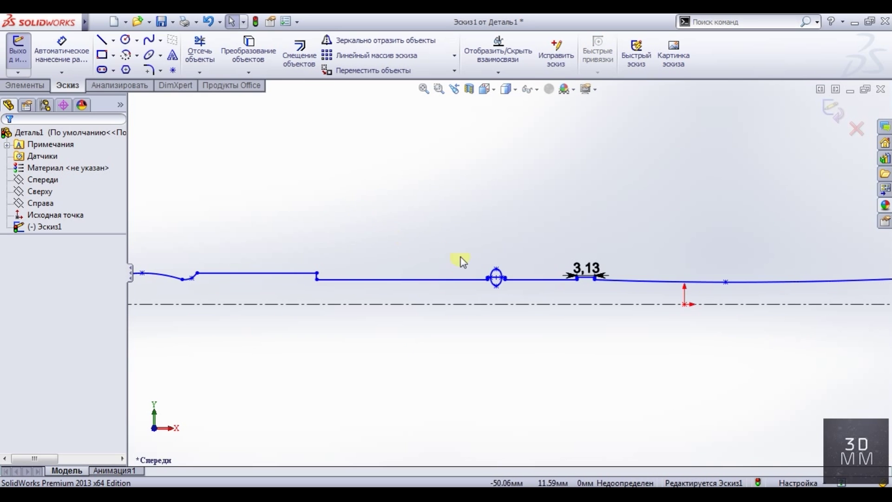
pyautogui.scroll(-5, 558, 274)
pyautogui.moveTo(310, 280)
pyautogui.mouseDown()
pyautogui.moveTo(352, 261)
pyautogui.moveTo(336, 264)
pyautogui.moveTo(593, 289)
pyautogui.moveTo(633, 277)
pyautogui.mouseUp()
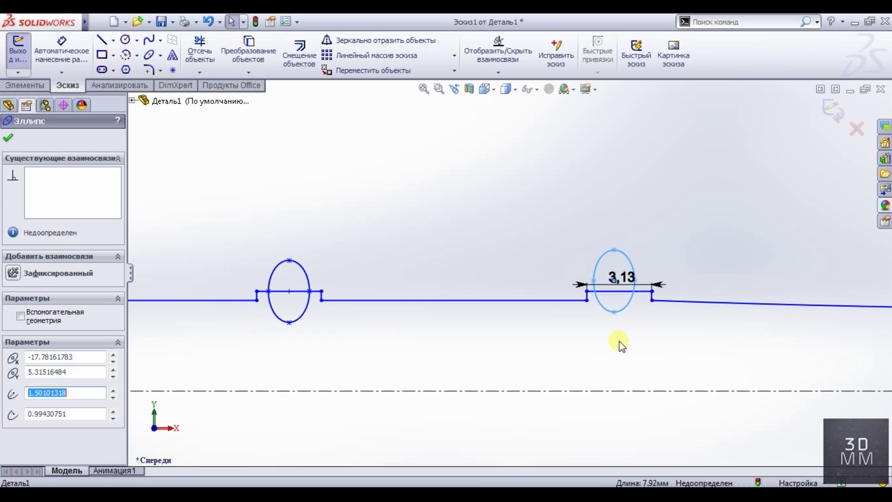
pyautogui.scroll(-5, 646, 294)
# - Make the ellipse centre coincident with the midpoint of the step's top line
pyautogui.click(547, 286)
pyautogui.rightClick(549, 288)
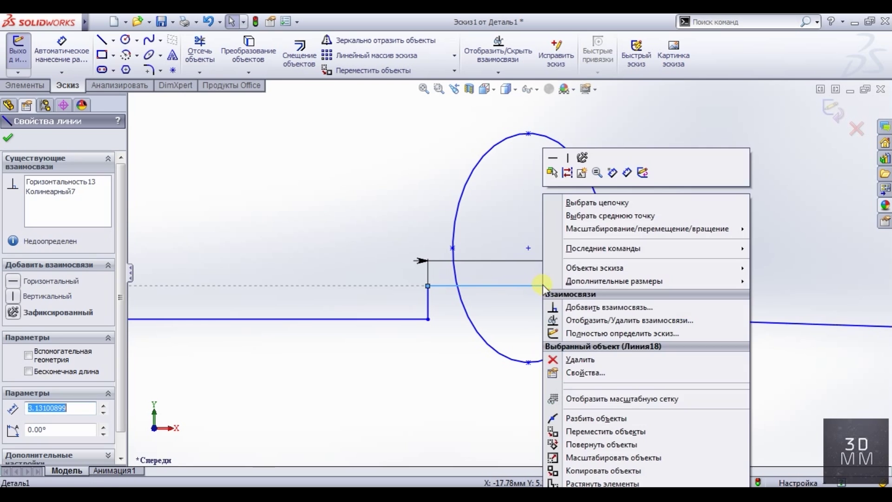
pyautogui.click(598, 173)
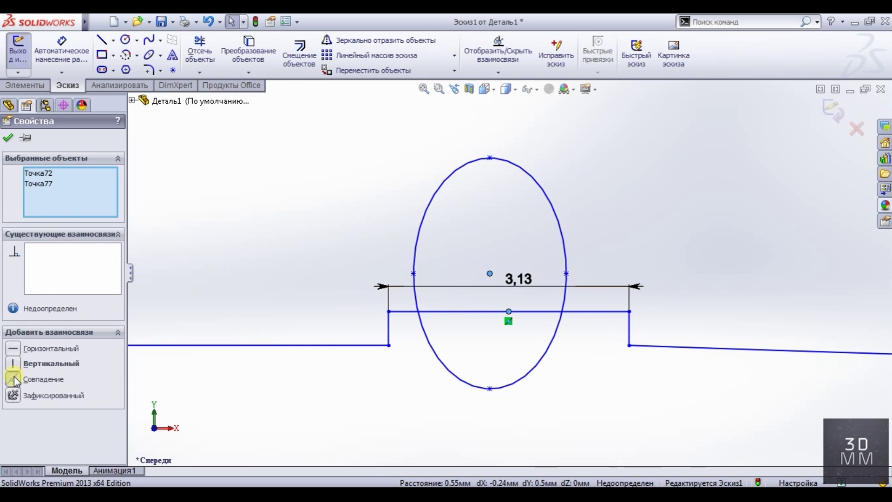
pyautogui.click(16, 379)
pyautogui.scroll(3, 355, 264)
# - Trim away the ellipse's lower half to leave a half-dome
pyautogui.click(200, 51)
pyautogui.scroll(-3, 435, 298)
pyautogui.moveTo(395, 334); pyautogui.dragTo(433, 311)
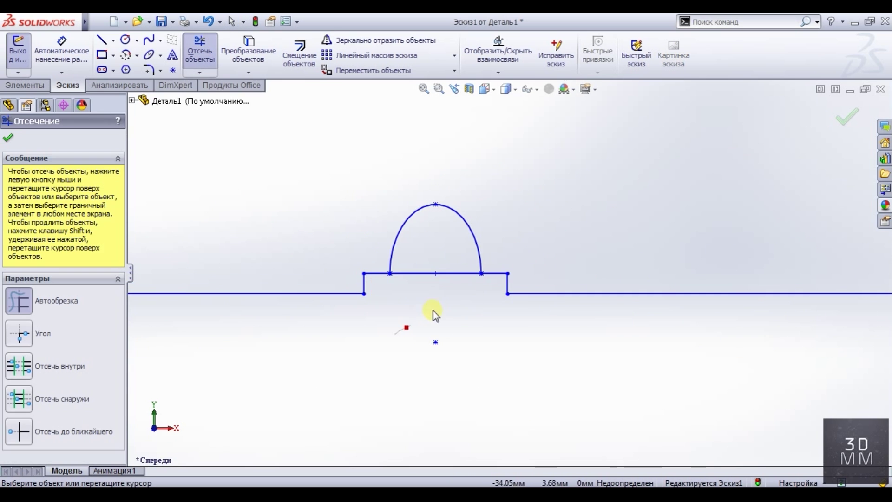
pyautogui.scroll(3, 451, 305)
pyautogui.scroll(-3, 659, 290)
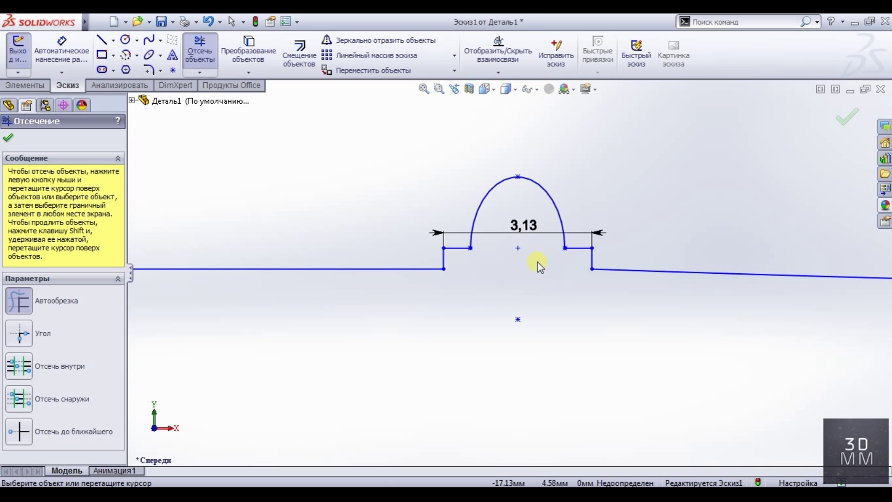
pyautogui.scroll(3, 539, 266)
pyautogui.scroll(2, 528, 280)
pyautogui.press('Escape')
pyautogui.scroll(-1, 707, 277)
pyautogui.scroll(-2, 678, 260)
pyautogui.scroll(-1, 643, 249)
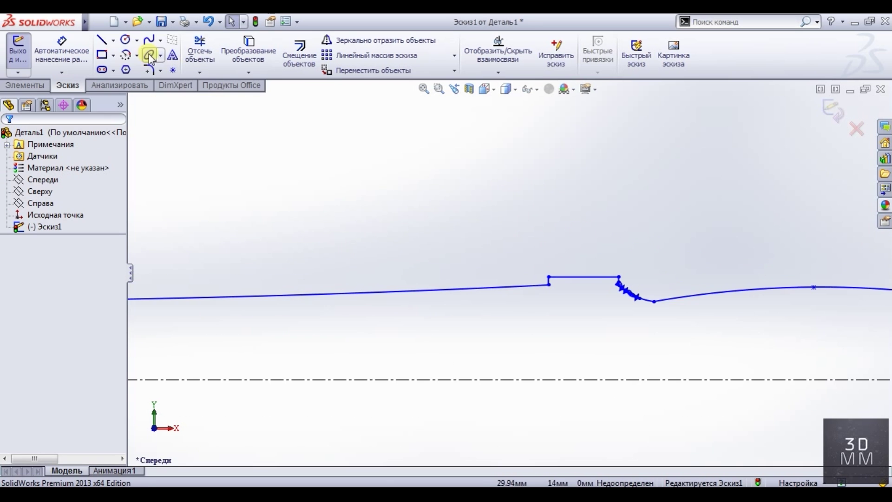
# - Finish an ellipse on the step and trim away its lower part to leave a half-ellipse rib
pyautogui.click(584, 221)
pyautogui.click(558, 217)
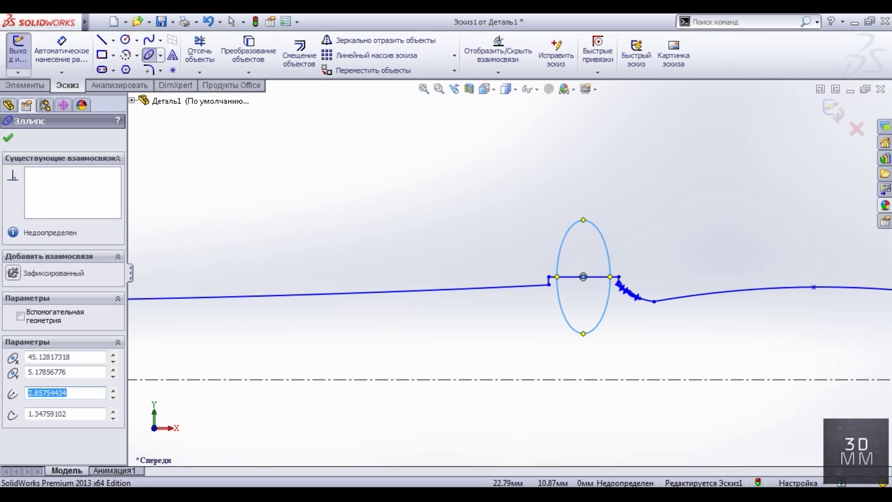
pyautogui.press('Escape')
pyautogui.scroll(3, 484, 261)
pyautogui.scroll(-2, 522, 270)
pyautogui.scroll(-2, 523, 271)
pyautogui.press('t')
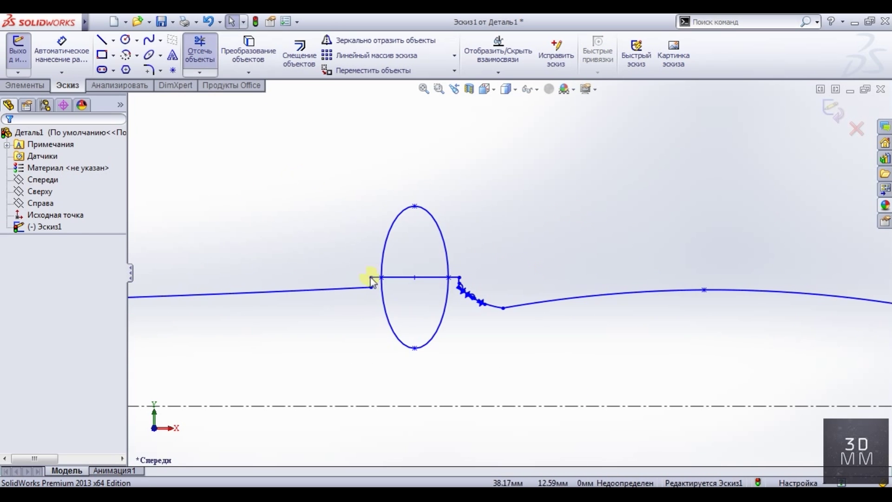
pyautogui.moveTo(446, 297); pyautogui.dragTo(384, 333)
pyautogui.scroll(3, 385, 333)
pyautogui.scroll(-1, 716, 293)
pyautogui.scroll(-4, 716, 293)
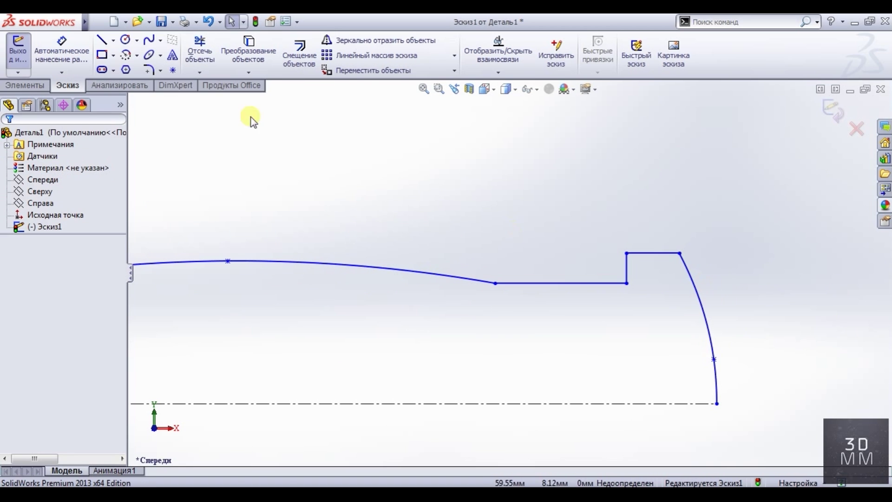
# - Pattern a small ellipse near the tip into two copies 2 mm apart, trimming their lower halves
pyautogui.click(525, 282)
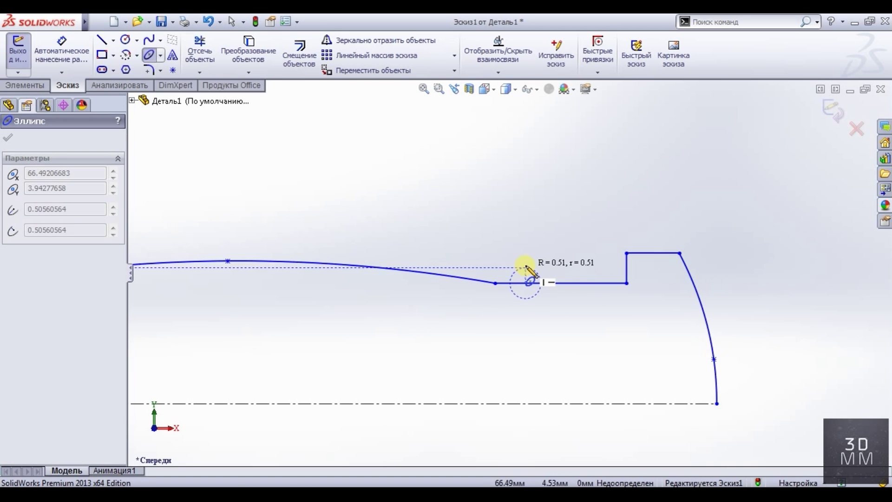
pyautogui.click(523, 269)
pyautogui.press('Escape')
pyautogui.click(371, 55)
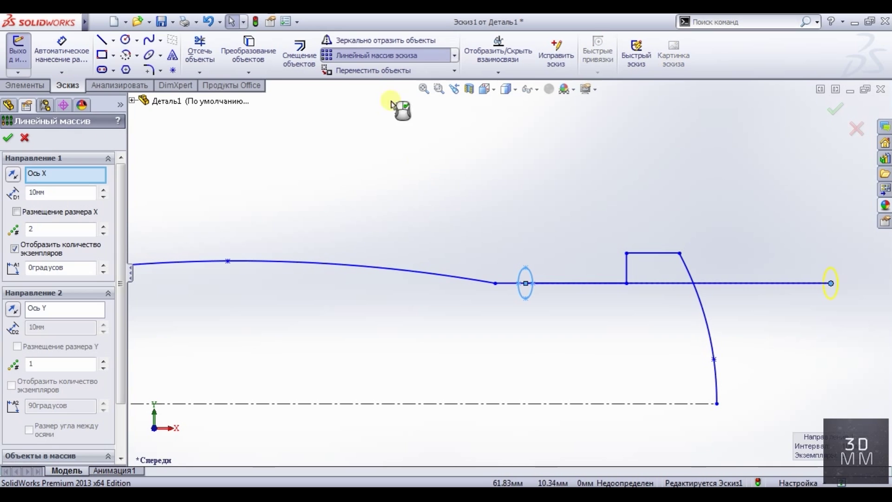
pyautogui.write('2')
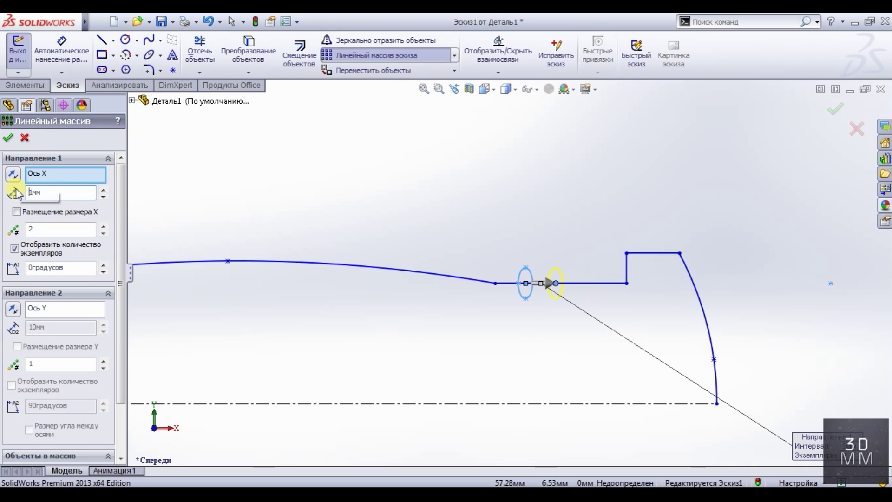
pyautogui.click(9, 138)
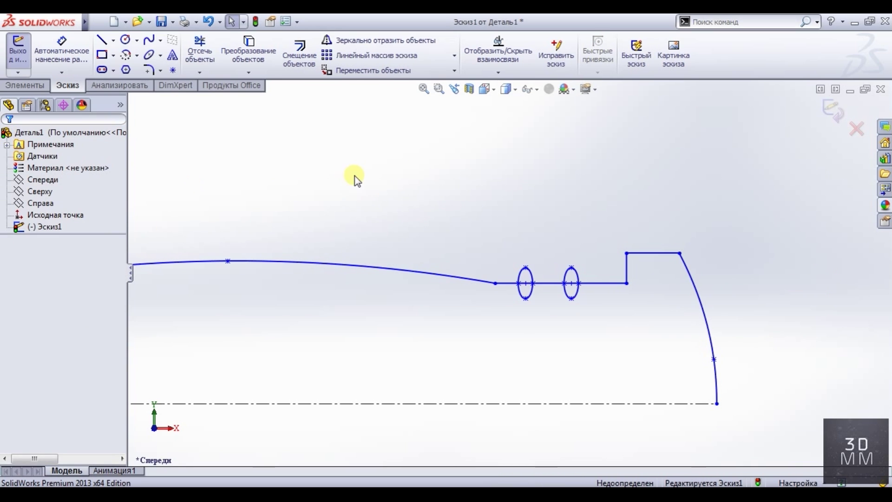
pyautogui.click(210, 59)
pyautogui.scroll(-3, 542, 295)
pyautogui.scroll(-2, 528, 276)
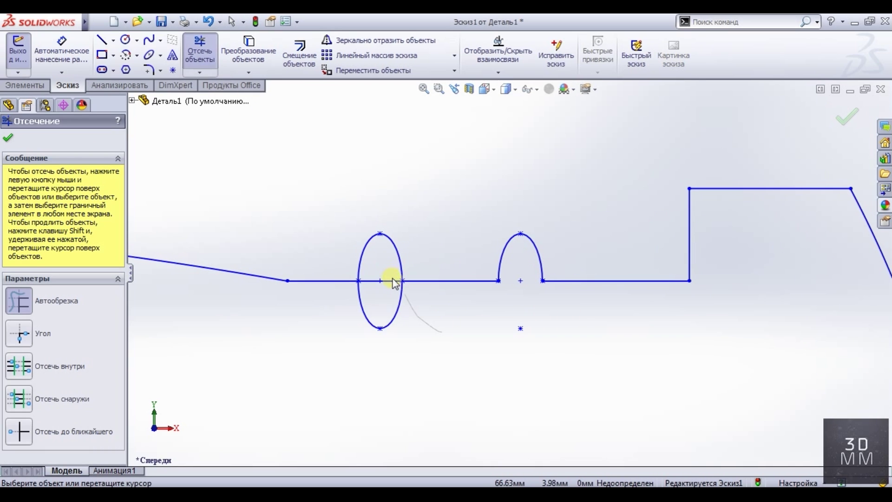
pyautogui.click(10, 138)
# - Round the inner step corner with an R0.5 sketch fillet
pyautogui.click(149, 70)
pyautogui.click(689, 281)
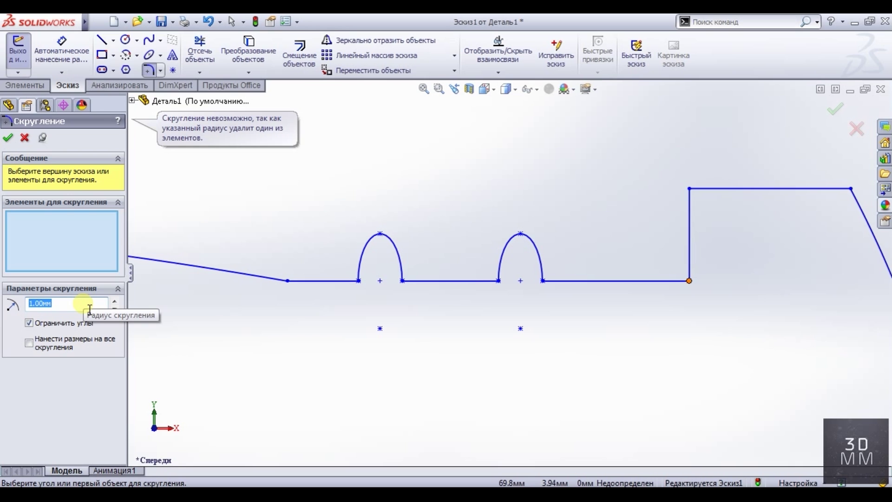
pyautogui.click(9, 138)
pyautogui.scroll(3, 612, 216)
pyautogui.scroll(-3, 617, 244)
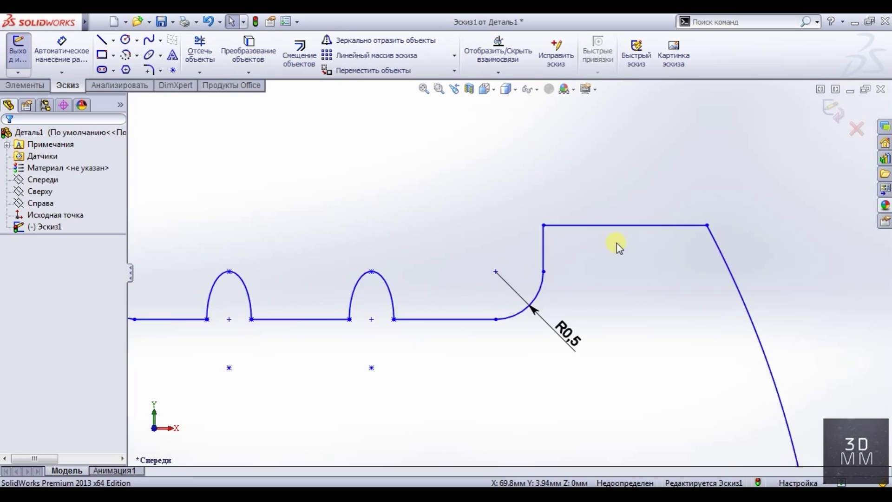
pyautogui.scroll(-1, 615, 247)
# - Add a tilted ellipse at the step's top corner and trim part of it away
pyautogui.press('e')
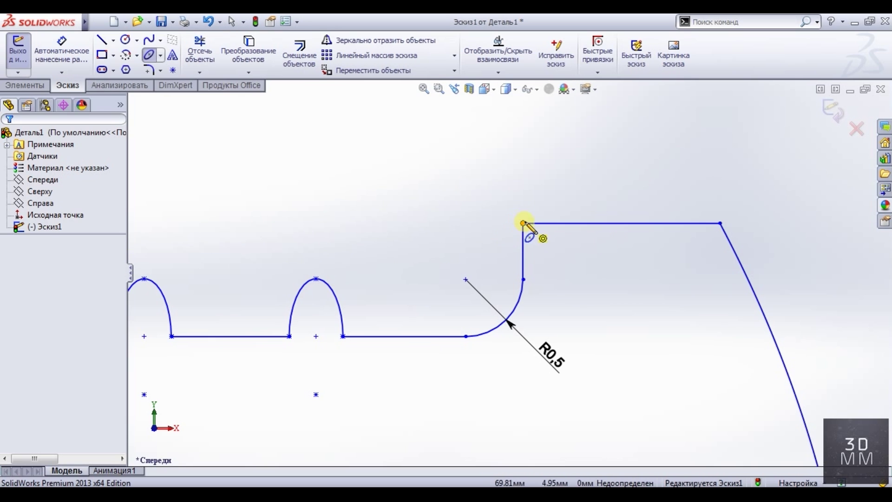
pyautogui.click(523, 224)
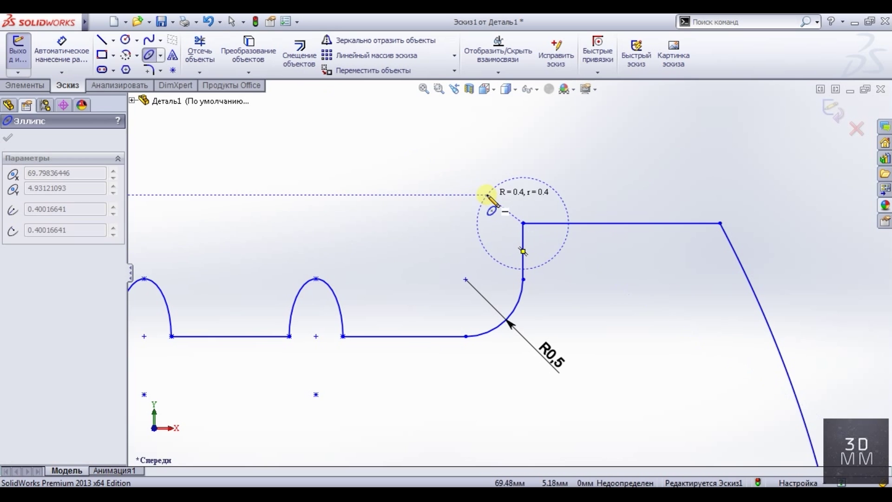
pyautogui.click(478, 218)
pyautogui.press('Escape')
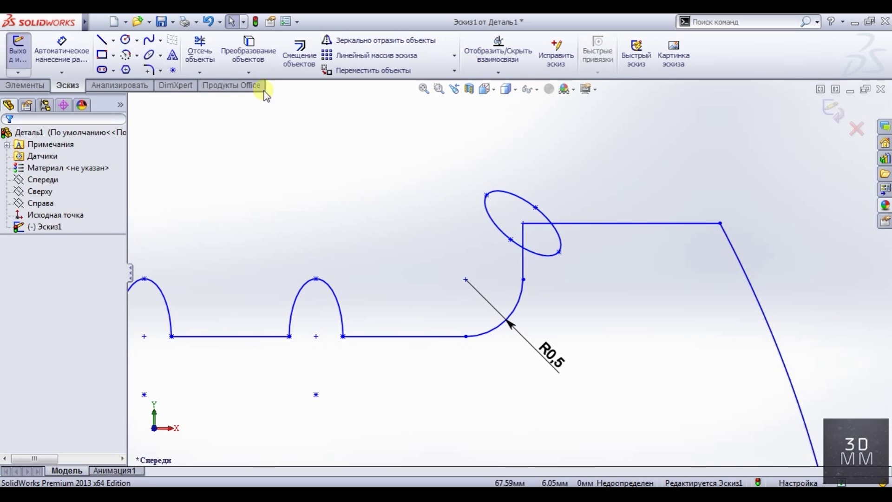
pyautogui.click(200, 54)
pyautogui.scroll(2, 511, 235)
pyautogui.press('Escape')
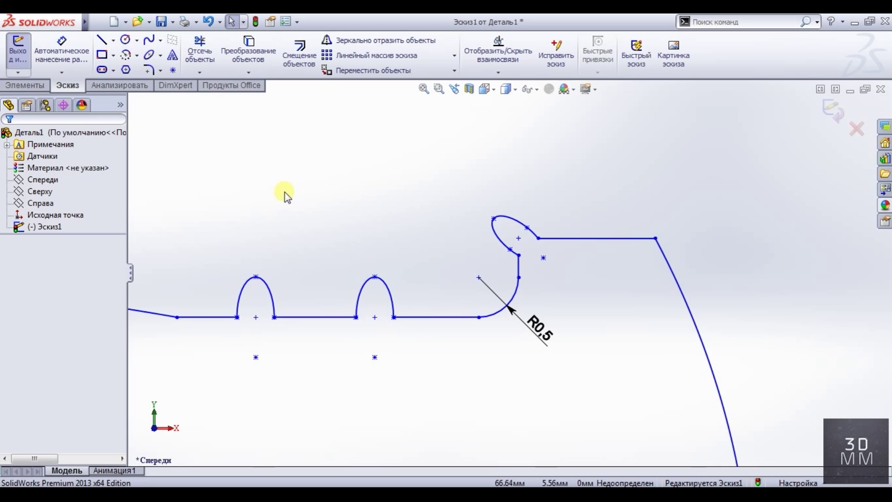
pyautogui.scroll(-2, 617, 264)
# - Add a matching ellipse lobe at the step's outer corner and trim the excess
pyautogui.click(546, 250)
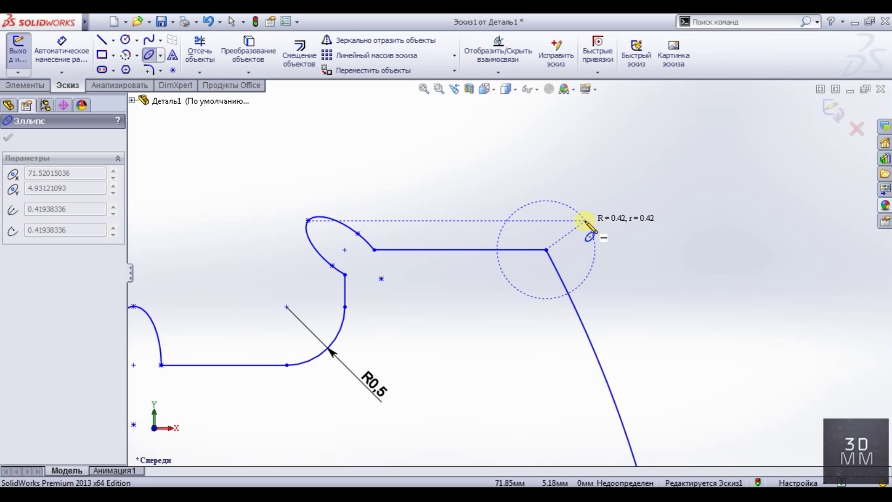
pyautogui.click(575, 212)
pyautogui.press('Escape')
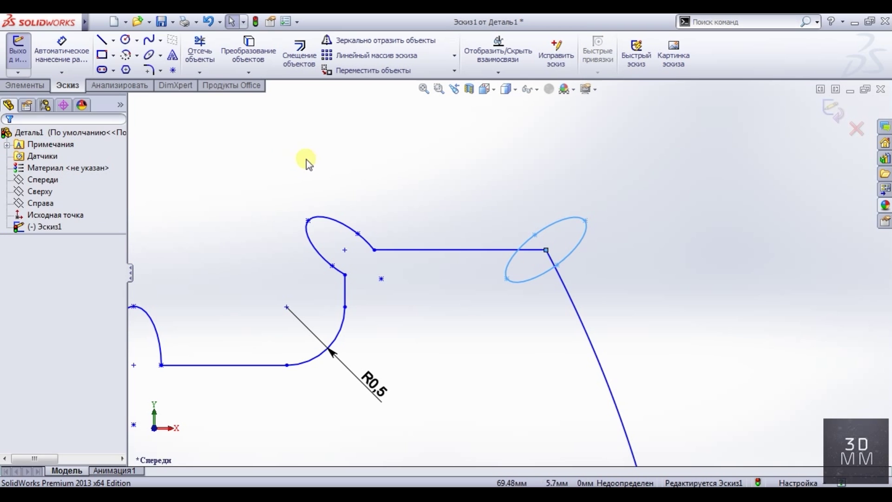
pyautogui.click(203, 58)
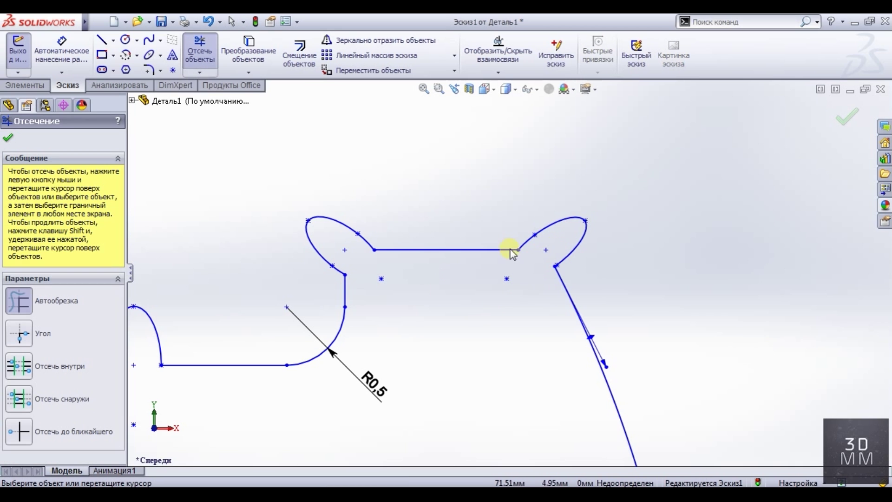
pyautogui.press('Escape')
pyautogui.scroll(3, 499, 255)
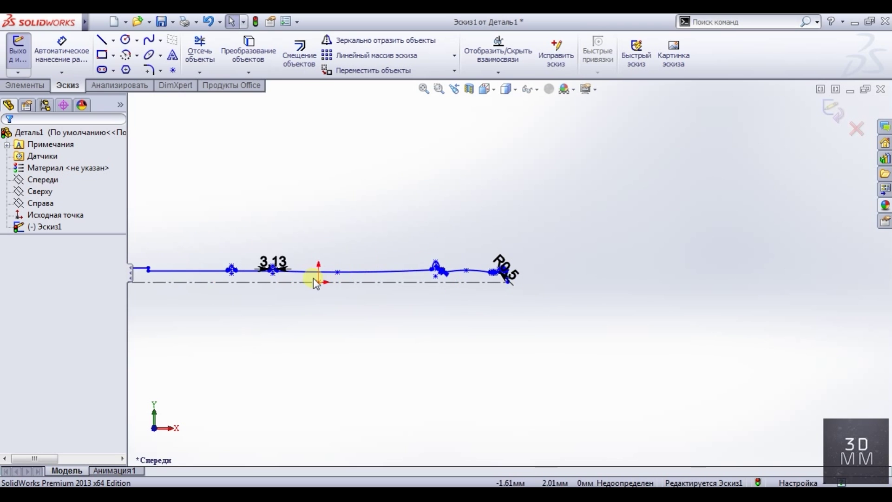
# - Draw a spline blend from the step corner down to the lower line and trim the excess
pyautogui.scroll(-3, 340, 272)
pyautogui.scroll(-3, 397, 276)
pyautogui.click(149, 70)
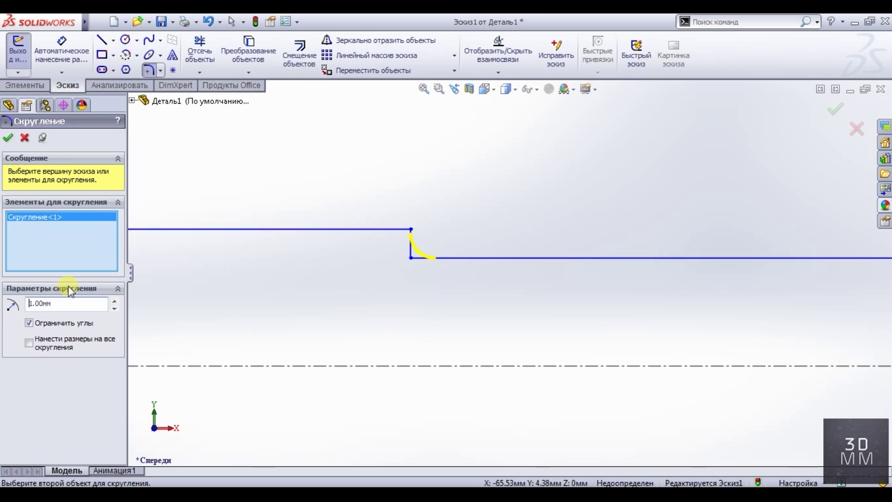
pyautogui.click(24, 137)
pyautogui.click(411, 229)
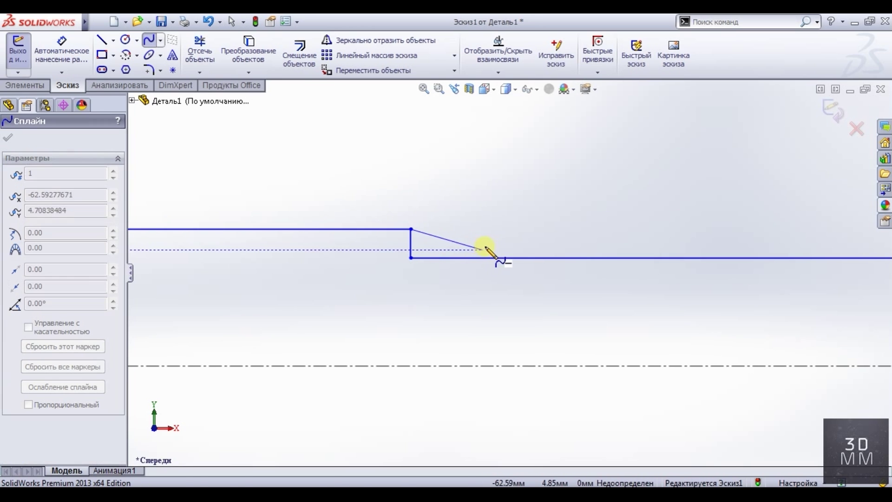
pyautogui.click(495, 250)
pyautogui.doubleClick(563, 262)
pyautogui.press('Escape')
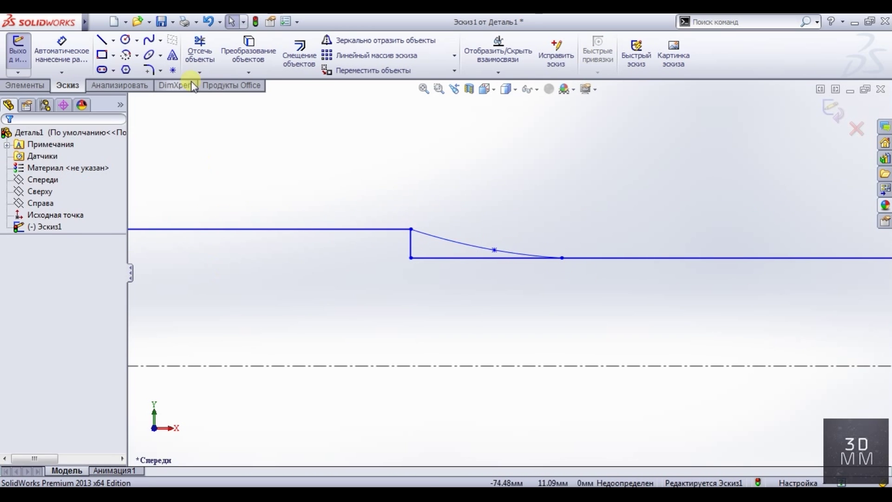
pyautogui.click(199, 51)
pyautogui.scroll(3, 373, 286)
pyautogui.press('Escape')
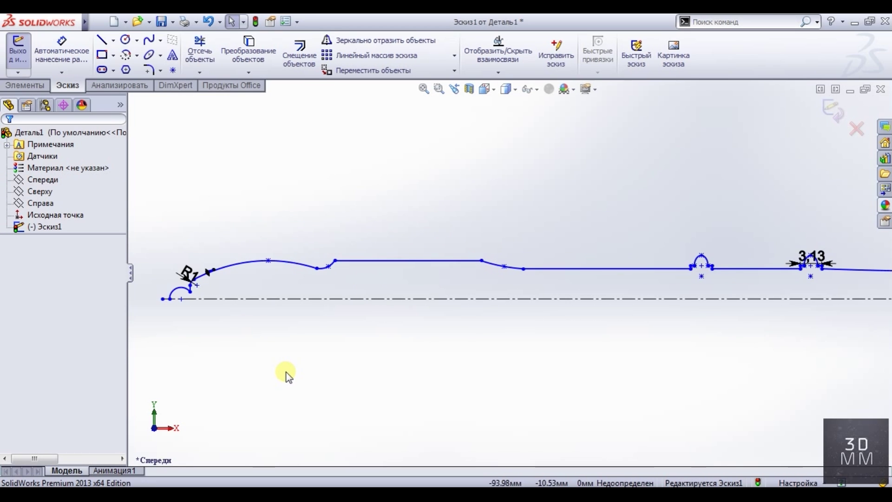
# - Round the collar's right step corner with an R0.3 sketch fillet
pyautogui.scroll(3, 607, 277)
pyautogui.scroll(3, 607, 277)
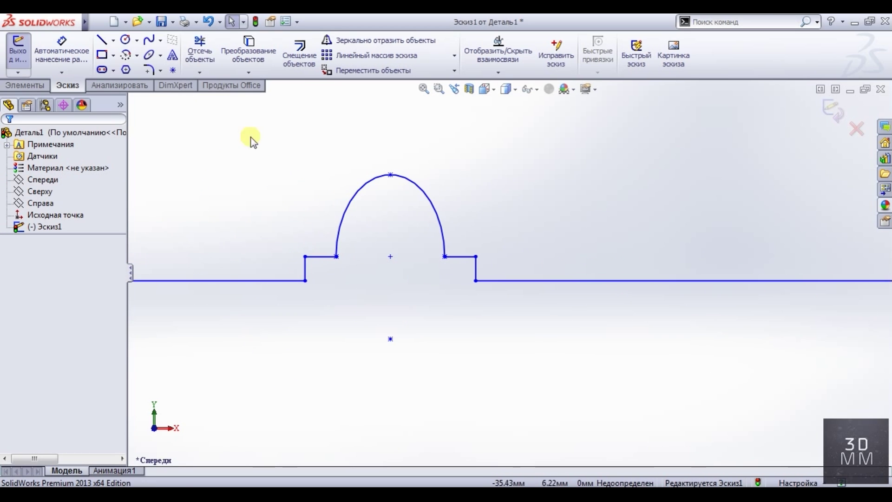
pyautogui.click(148, 70)
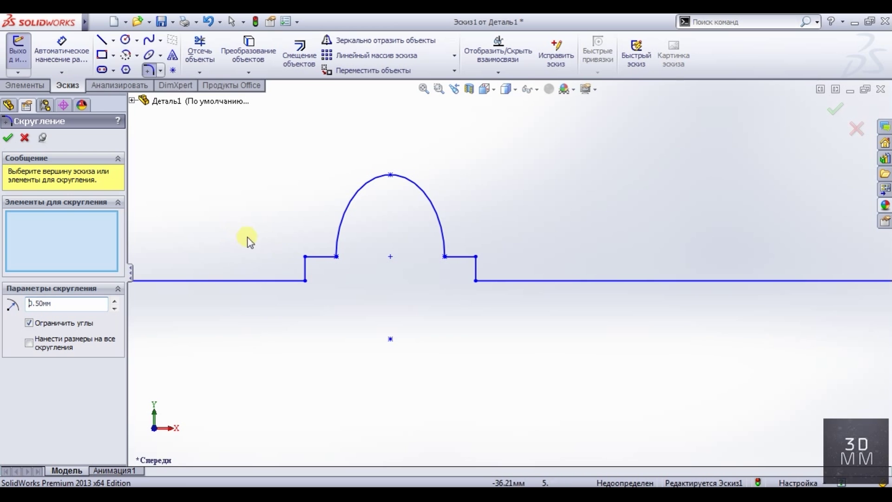
pyautogui.click(95, 307)
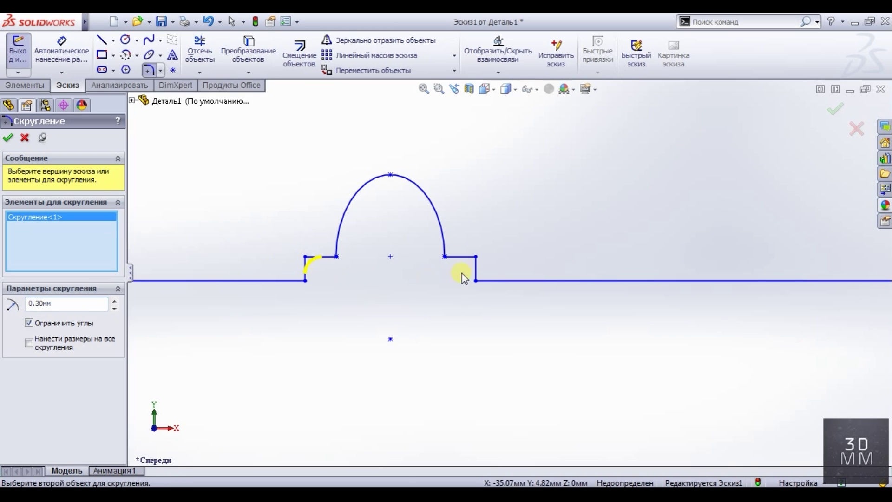
pyautogui.click(475, 269)
pyautogui.scroll(-3, 693, 279)
pyautogui.scroll(3, 628, 272)
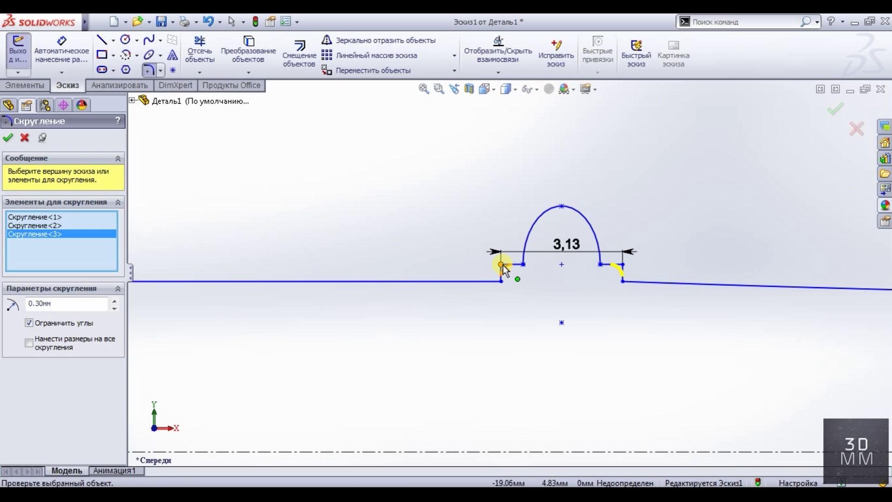
pyautogui.click(8, 138)
# - Round the collar's left step corner with an R0.3 fillet as well
pyautogui.scroll(-3, 282, 197)
pyautogui.scroll(2, 683, 275)
pyautogui.scroll(3, 683, 275)
pyautogui.click(148, 69)
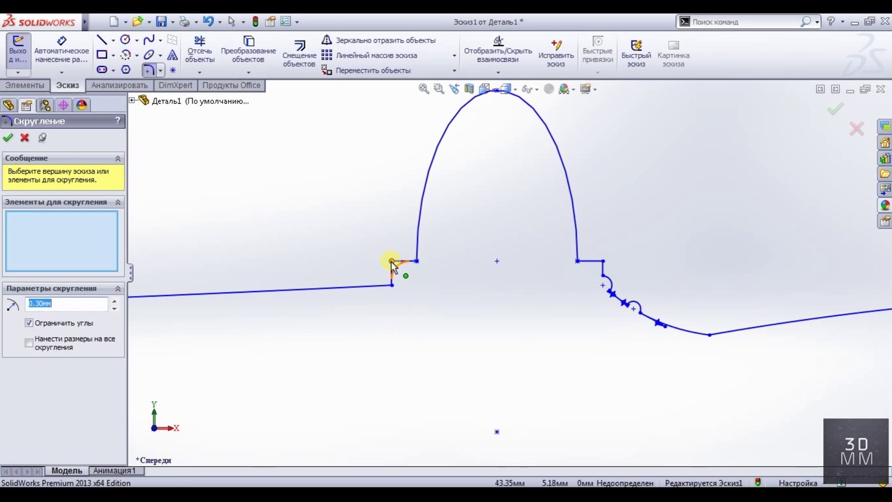
pyautogui.click(8, 139)
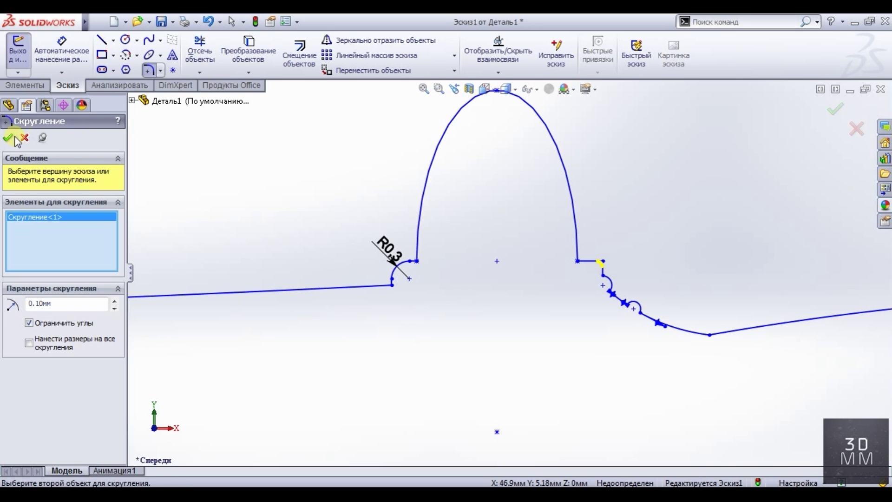
pyautogui.click(8, 138)
pyautogui.scroll(-3, 258, 180)
# - Revolve the open profile 360° into the solid staff, Повернуть1
pyautogui.press('Down')
pyautogui.press('Down')
pyautogui.press('Down')
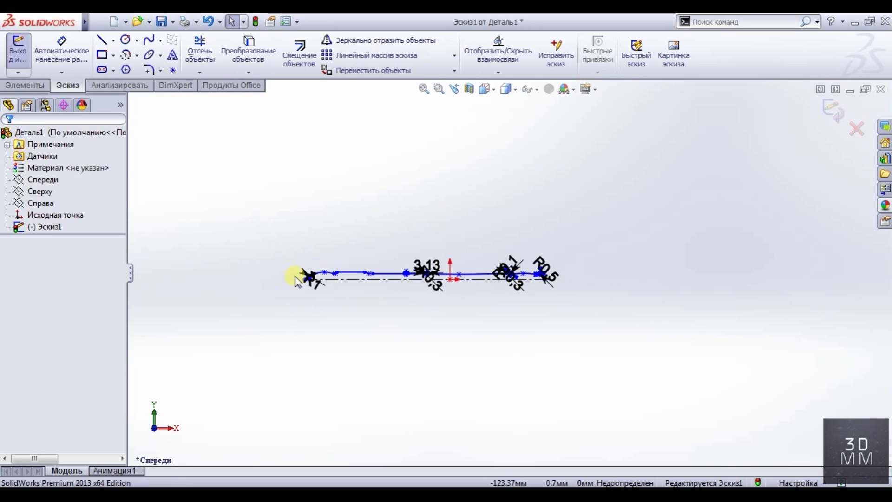
pyautogui.click(24, 85)
pyautogui.click(116, 53)
pyautogui.click(479, 265)
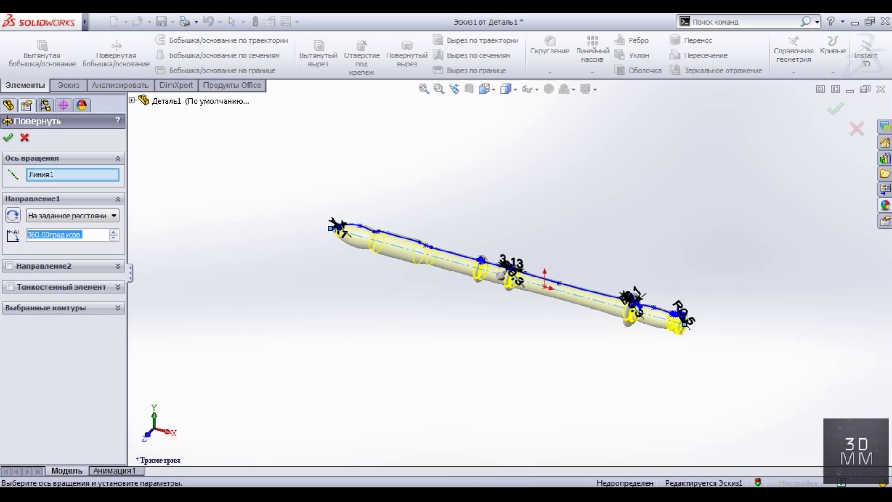
pyautogui.press('Return')
pyautogui.moveTo(552, 368); pyautogui.dragTo(537, 391, button='middle')
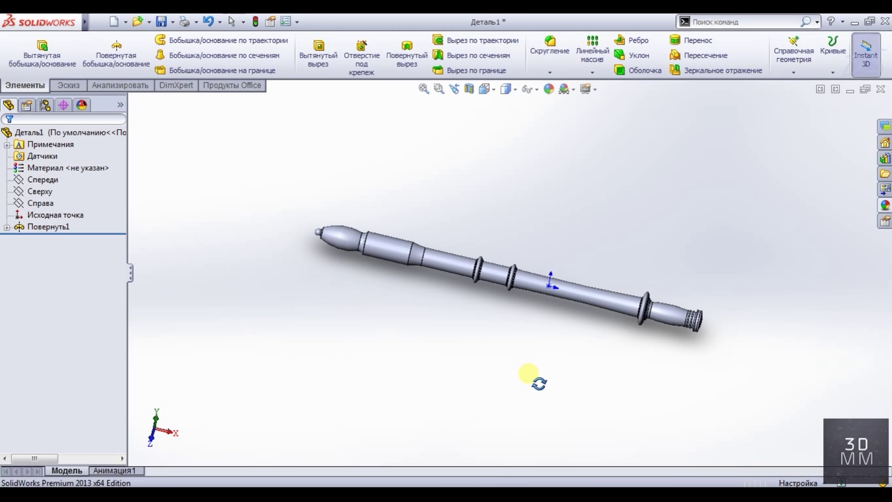
# - View the staff from the front and reopen Повернуть1's sketch for editing
pyautogui.press('space')
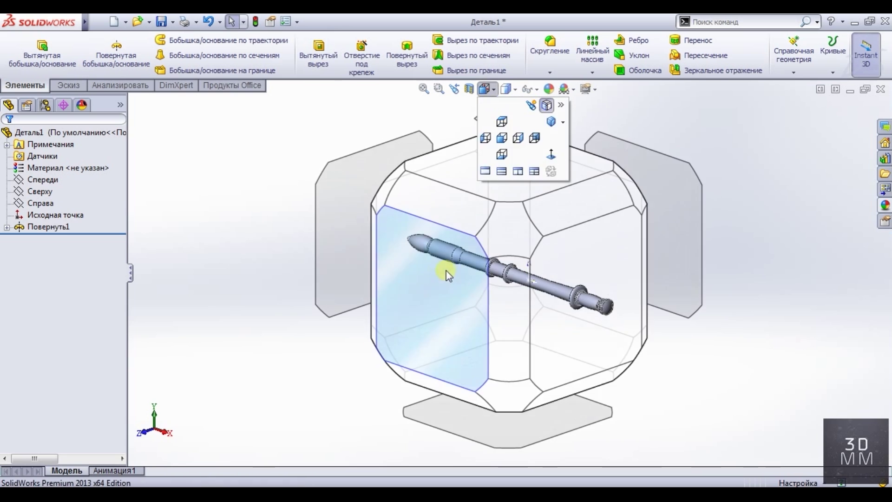
pyautogui.click(446, 273)
pyautogui.click(57, 228)
pyautogui.click(95, 203)
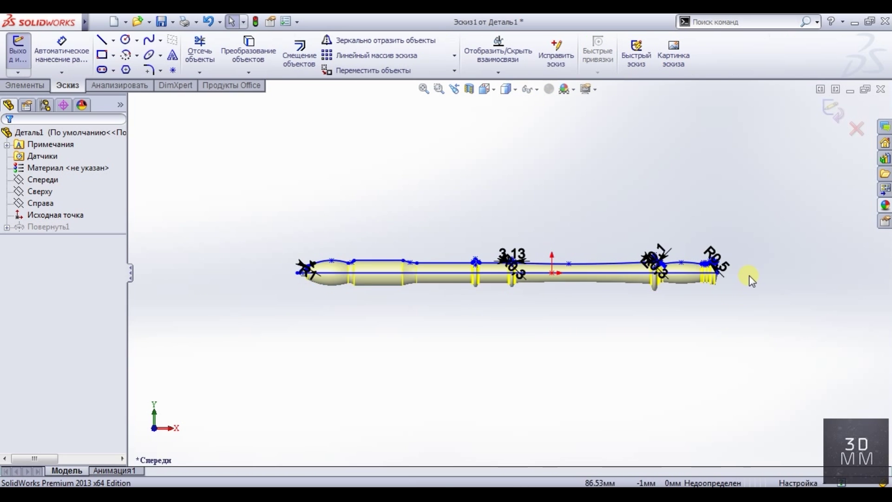
# - Select the handle-end entities and pull the grip spline's right end back out
pyautogui.scroll(-5, 749, 276)
pyautogui.moveTo(607, 206); pyautogui.dragTo(427, 349)
pyautogui.scroll(-2, 578, 275)
pyautogui.scroll(-2, 516, 255)
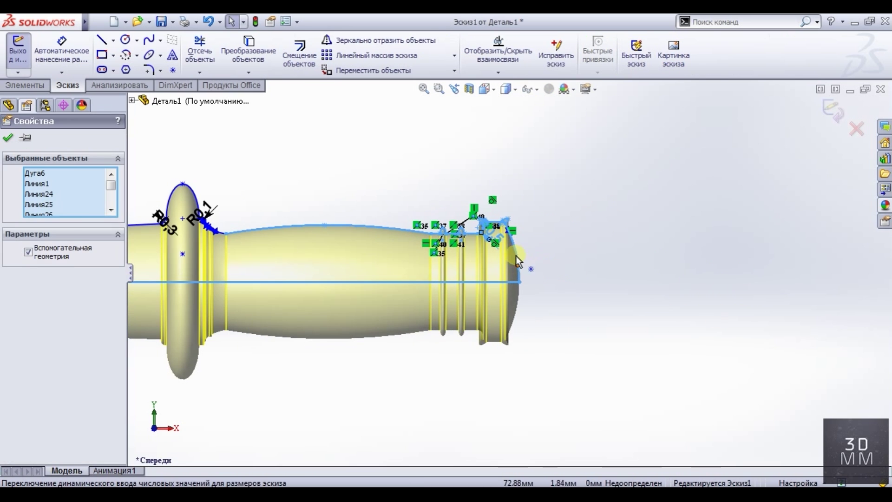
pyautogui.click(562, 253)
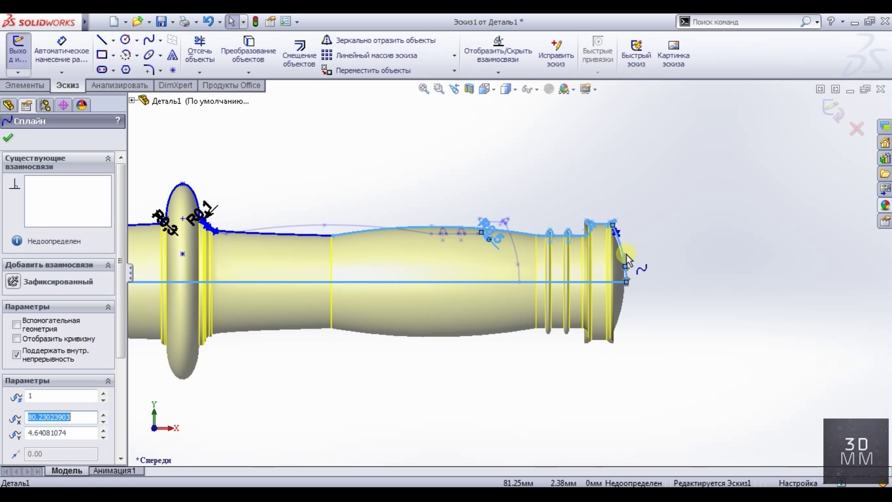
pyautogui.moveTo(598, 255); pyautogui.dragTo(632, 255)
pyautogui.press('Escape')
# - Move a spline point left to reshape the grip, then exit the sketch to rebuild the staff
pyautogui.moveTo(347, 238); pyautogui.dragTo(222, 233)
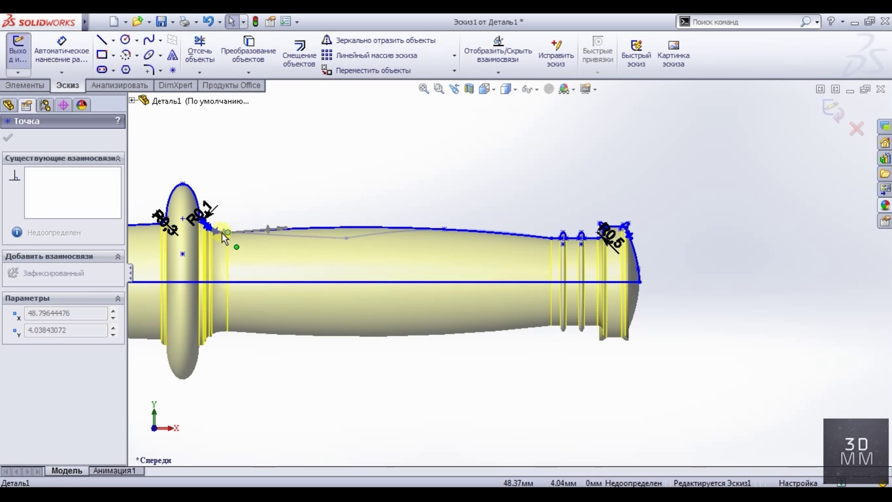
pyautogui.click(431, 375)
pyautogui.scroll(3, 431, 375)
pyautogui.scroll(2, 432, 375)
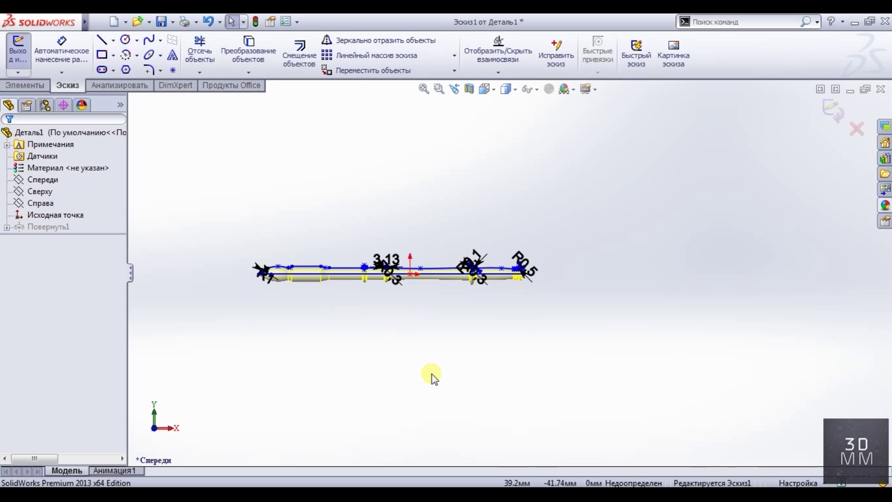
pyautogui.click(18, 52)
pyautogui.moveTo(376, 316)
pyautogui.mouseDown(button='middle')
pyautogui.moveTo(399, 360)
pyautogui.moveTo(482, 300)
pyautogui.moveTo(452, 271)
pyautogui.mouseUp(button='middle')
pyautogui.scroll(-5, 452, 271)
pyautogui.scroll(5, 452, 272)
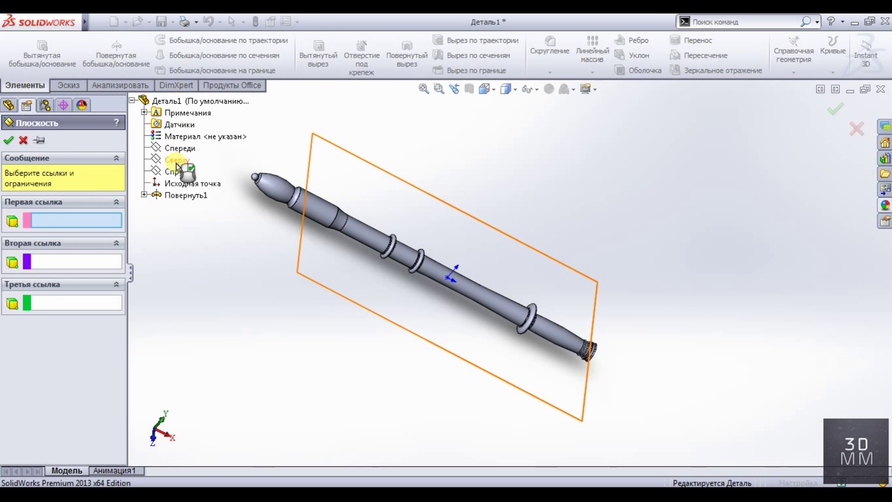
# - Create Плоскость1 offset 30 mm from the Top plane
pyautogui.click(176, 160)
pyautogui.moveTo(251, 317); pyautogui.dragTo(219, 318, button='middle')
pyautogui.click(106, 300)
pyautogui.click(106, 300)
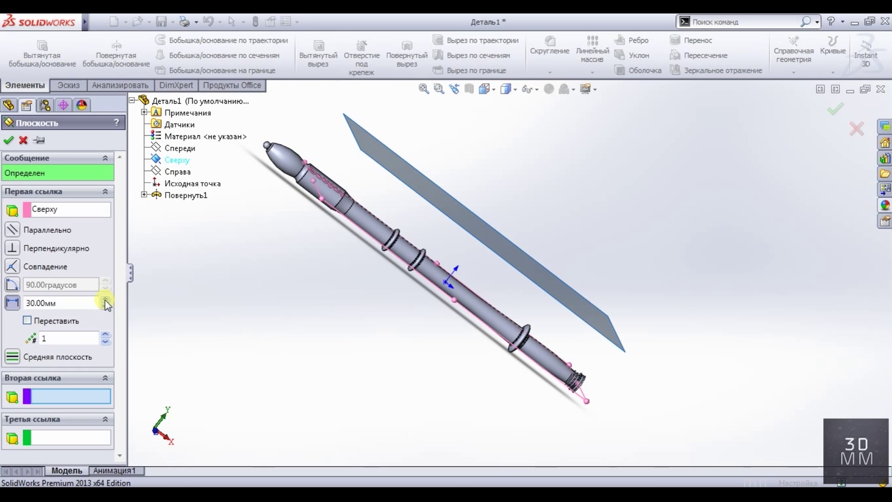
pyautogui.click(9, 140)
# - Sketch a 21.7 mm centre rectangle on Плоскость1 between the collar rings, viewed from the top
pyautogui.click(487, 89)
pyautogui.click(500, 135)
pyautogui.click(464, 175)
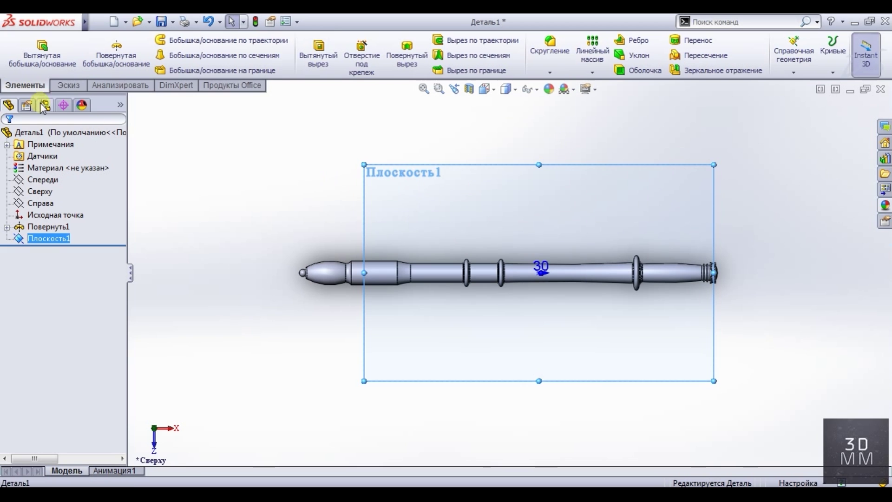
pyautogui.click(69, 85)
pyautogui.click(102, 55)
pyautogui.click(115, 54)
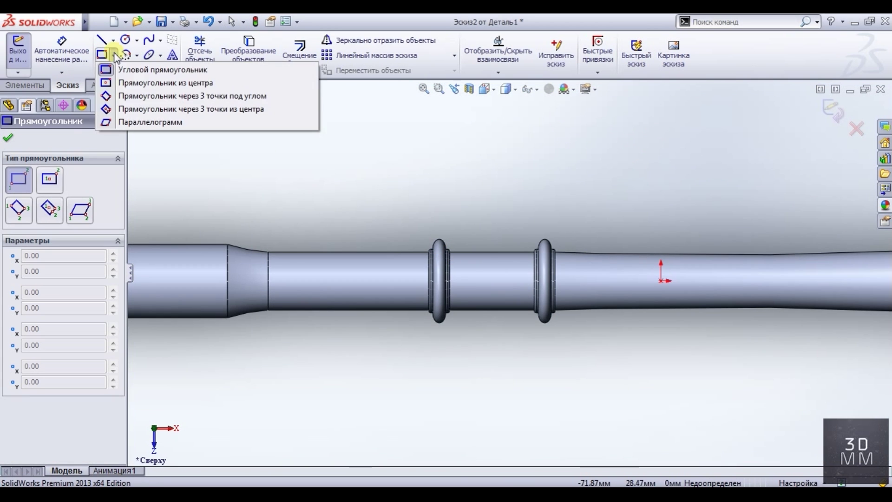
pyautogui.click(166, 83)
pyautogui.scroll(-3, 506, 268)
pyautogui.click(484, 290)
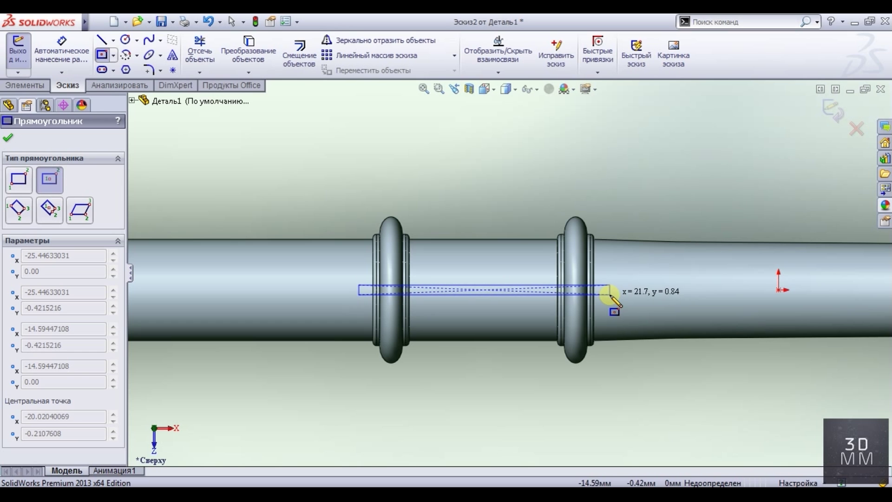
pyautogui.click(610, 292)
pyautogui.press('Escape')
# - Align the rectangle's centre horizontally with the sketch origin
pyautogui.scroll(-3, 548, 262)
pyautogui.click(469, 300)
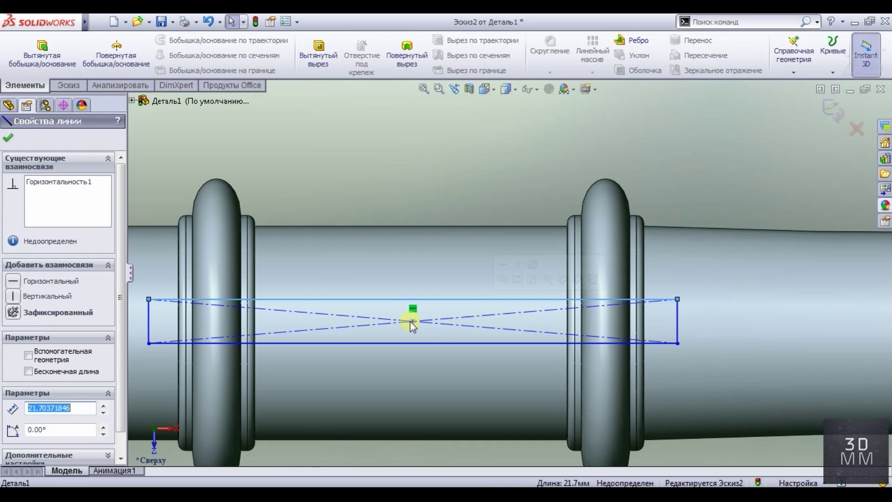
pyautogui.click(410, 323)
pyautogui.scroll(3, 419, 322)
pyautogui.scroll(2, 512, 293)
pyautogui.keyDown('ctrl'); pyautogui.click(720, 296); pyautogui.keyUp('ctrl')
pyautogui.click(51, 343)
pyautogui.click(328, 185)
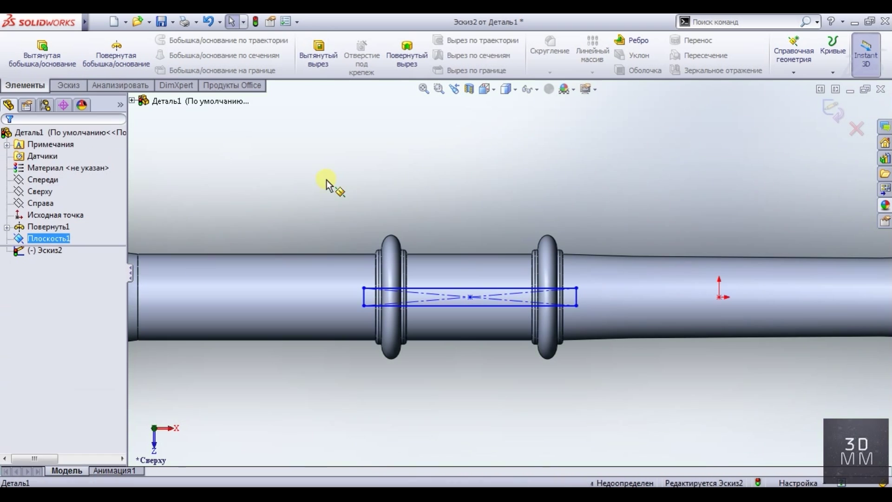
pyautogui.moveTo(481, 289)
pyautogui.mouseDown()
pyautogui.moveTo(481, 269)
pyautogui.moveTo(483, 289)
pyautogui.mouseUp()
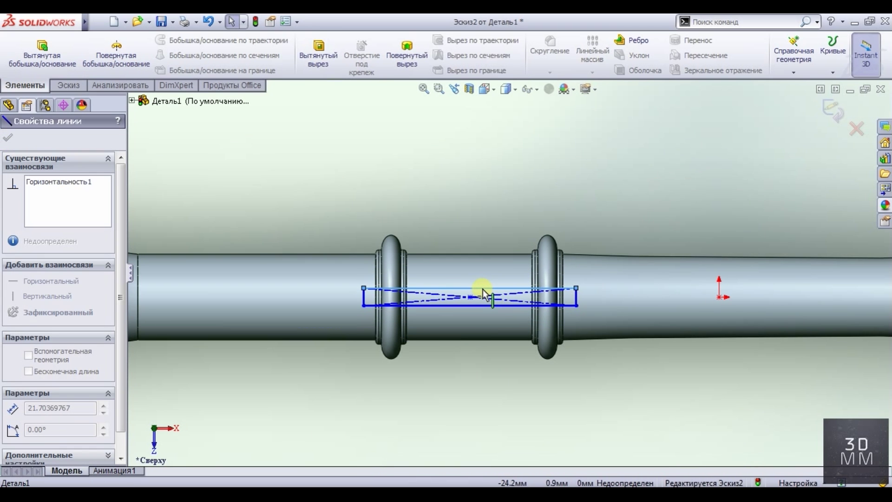
# - Cut-extrude the Эскиз2 rectangle Up To Surface at the collar face with draft, creating Вырез-Вытянуть1
pyautogui.press('Escape')
pyautogui.click(298, 61)
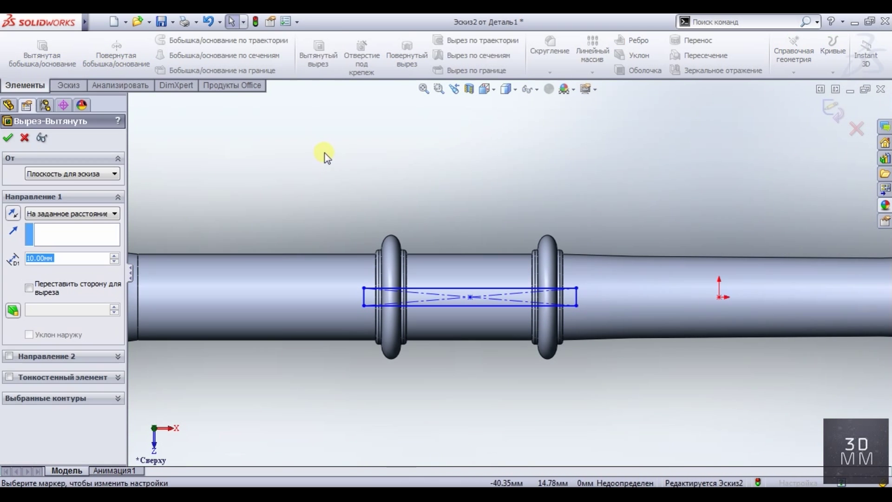
pyautogui.click(93, 214)
pyautogui.click(96, 260)
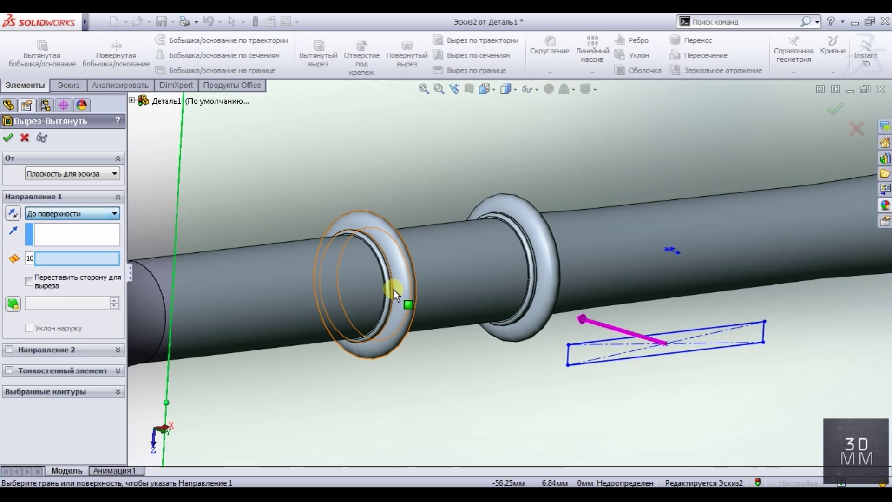
pyautogui.scroll(-5, 399, 293)
pyautogui.click(398, 288)
pyautogui.click(13, 304)
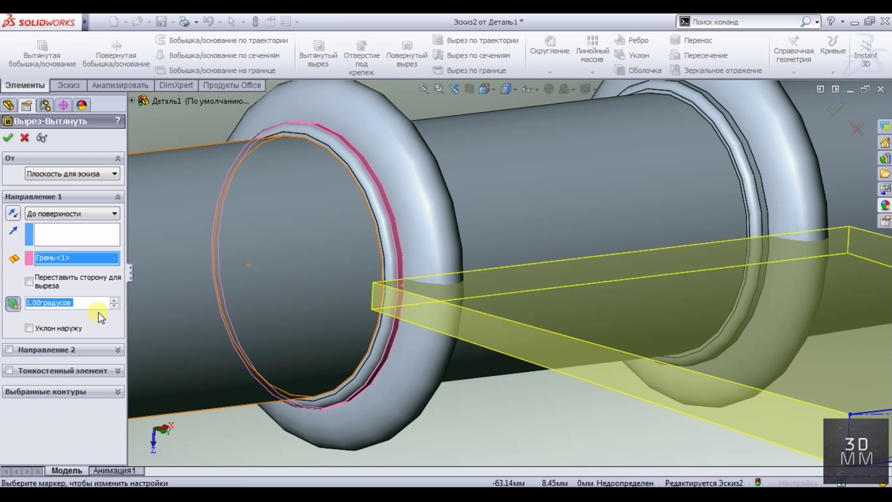
pyautogui.scroll(1, 101, 317)
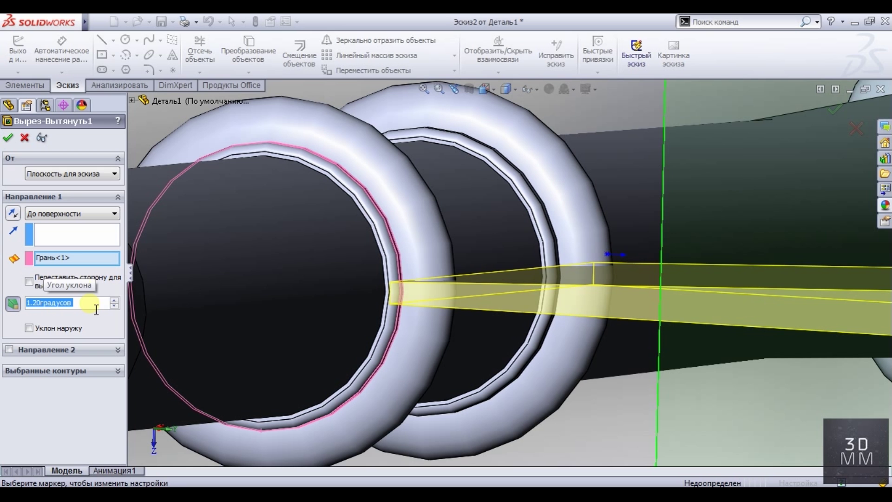
pyautogui.press('Return')
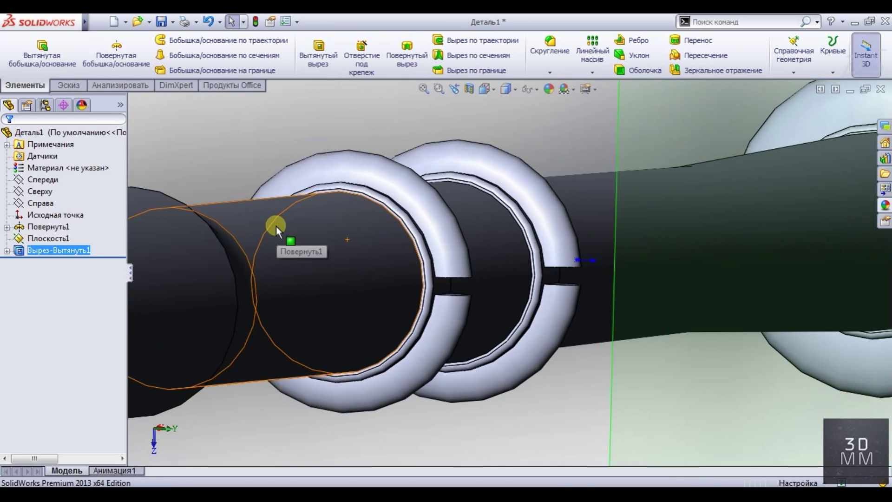
pyautogui.moveTo(276, 227); pyautogui.dragTo(314, 194, button='middle')
pyautogui.scroll(5, 314, 195)
# - Select Плоскость1 and view it from the Top orientation
pyautogui.moveTo(230, 146); pyautogui.dragTo(504, 267, button='middle')
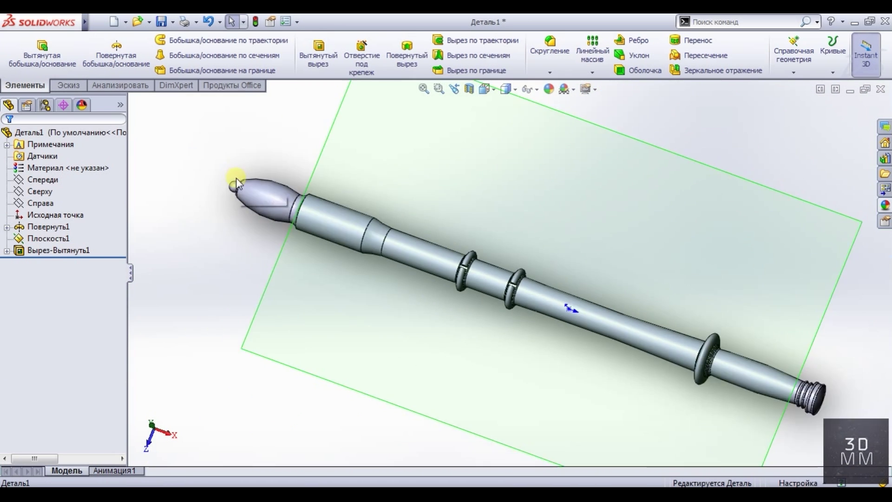
pyautogui.scroll(2, 504, 267)
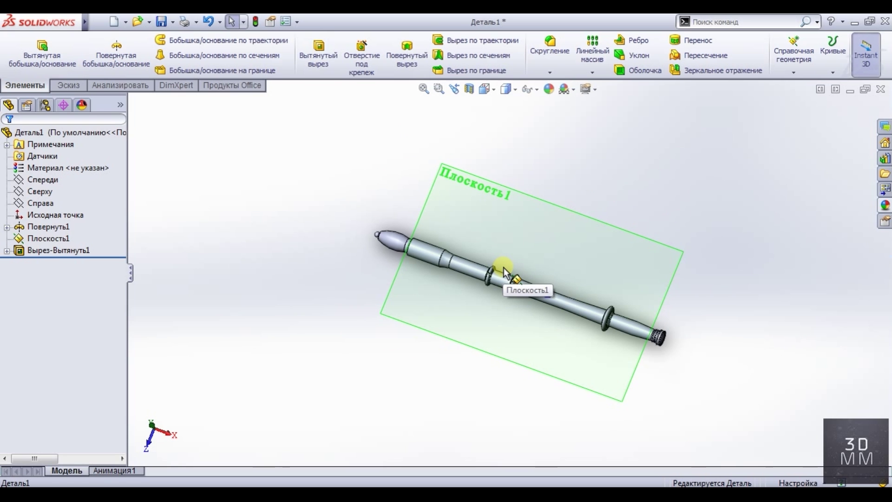
pyautogui.scroll(-3, 522, 303)
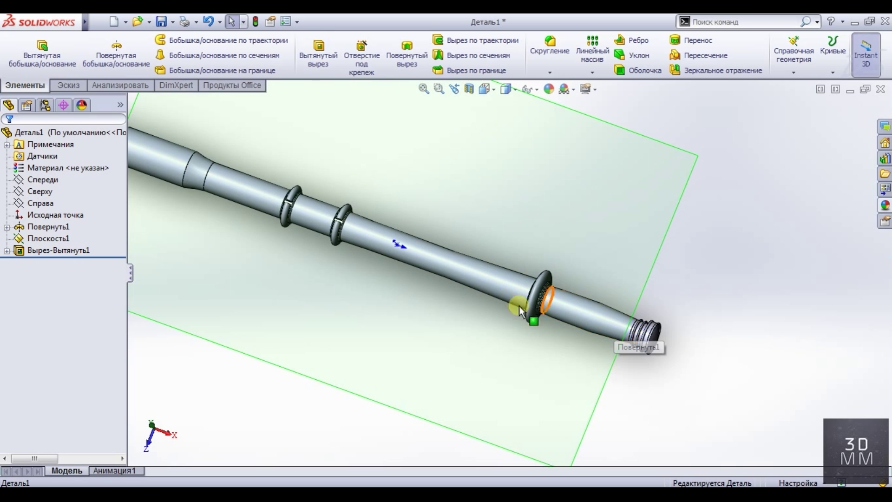
pyautogui.scroll(-1, 488, 308)
pyautogui.scroll(-3, 538, 319)
pyautogui.moveTo(538, 319)
pyautogui.mouseDown(button='middle')
pyautogui.moveTo(483, 338)
pyautogui.moveTo(514, 332)
pyautogui.moveTo(524, 341)
pyautogui.mouseUp(button='middle')
pyautogui.click(525, 341)
pyautogui.click(484, 96)
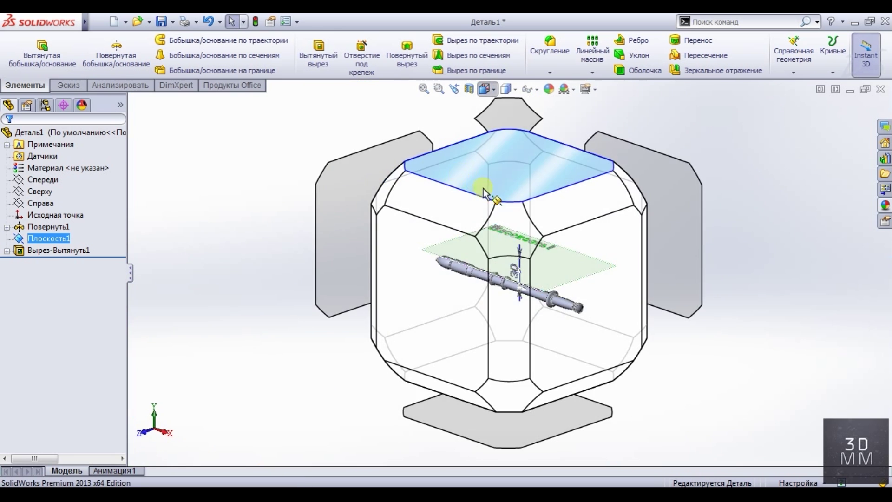
pyautogui.click(484, 188)
# - Sketch a centre rectangle across the large collar and start an Extruded Cut from it
pyautogui.scroll(-2, 623, 274)
pyautogui.click(67, 85)
pyautogui.click(101, 55)
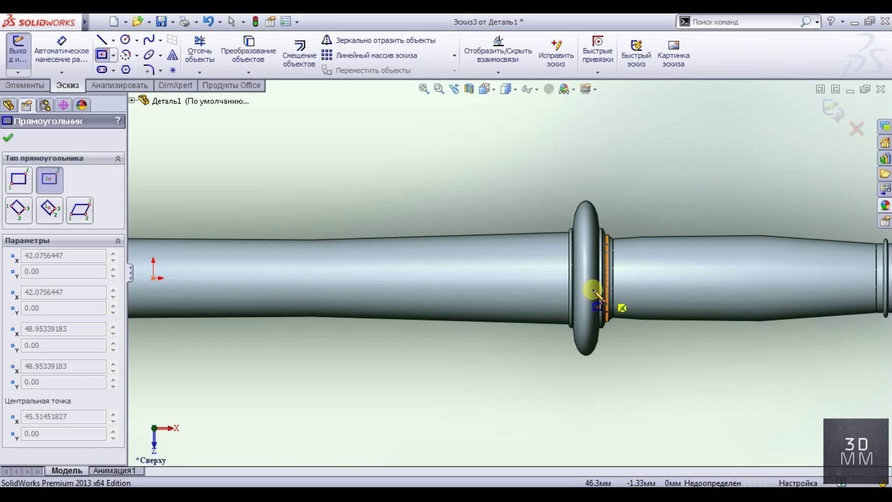
pyautogui.click(555, 278)
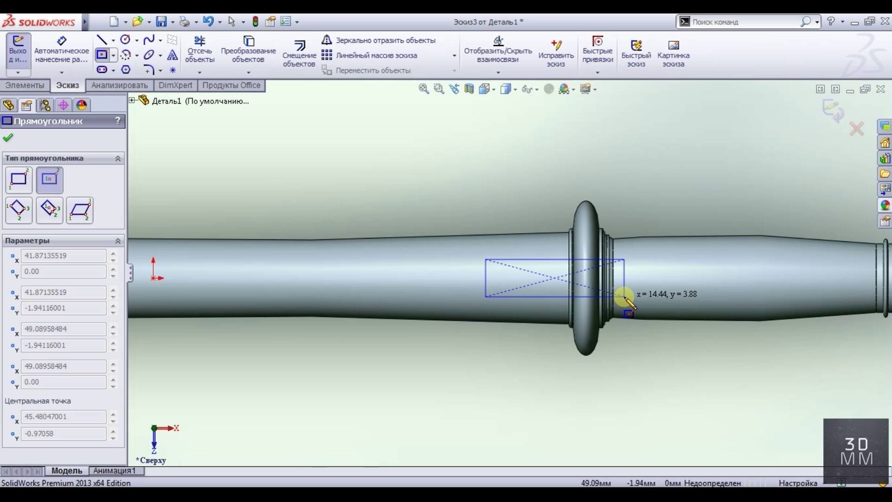
pyautogui.click(624, 298)
pyautogui.click(24, 85)
pyautogui.click(318, 55)
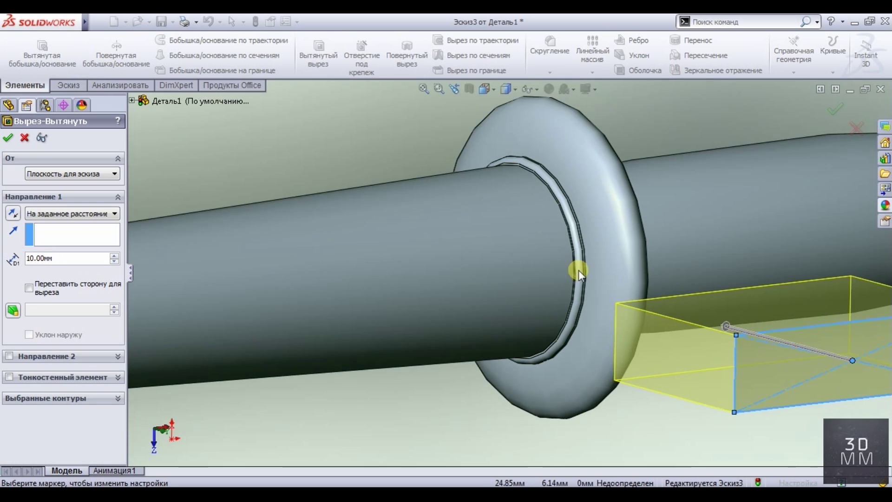
# - Cut the collar slot Up To Surface at the collar's inner face with a 2.80° draft
pyautogui.scroll(-5, 579, 274)
pyautogui.click(60, 215)
pyautogui.click(89, 259)
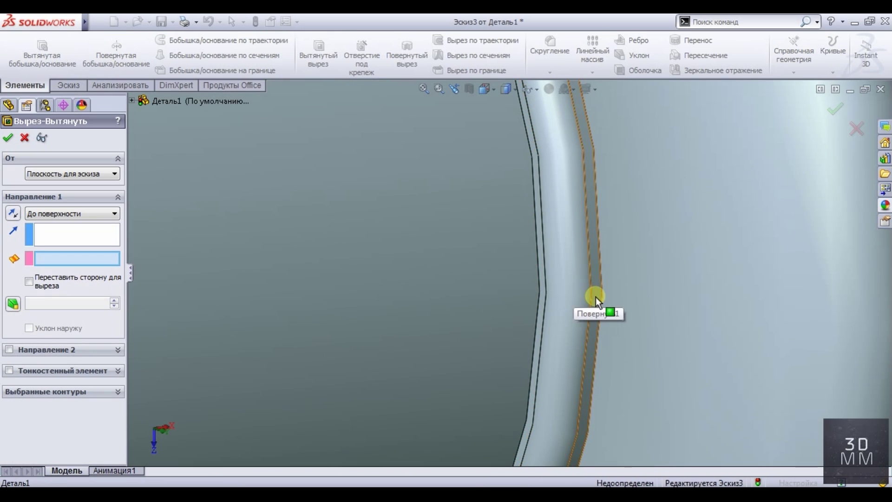
pyautogui.click(596, 297)
pyautogui.scroll(5, 554, 270)
pyautogui.click(13, 304)
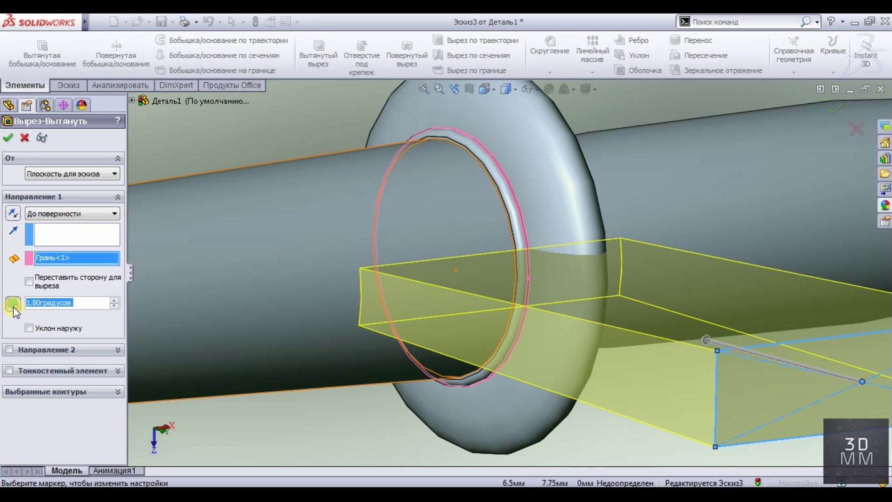
pyautogui.click(114, 300)
pyautogui.click(115, 306)
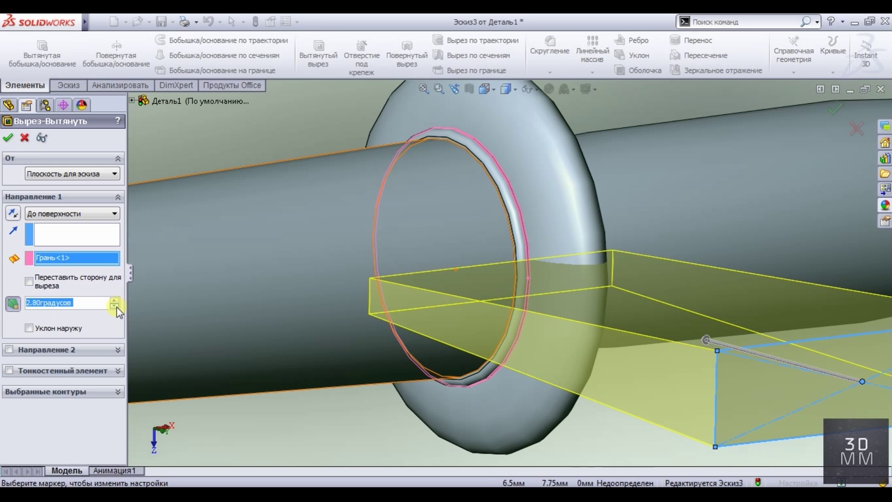
pyautogui.click(11, 140)
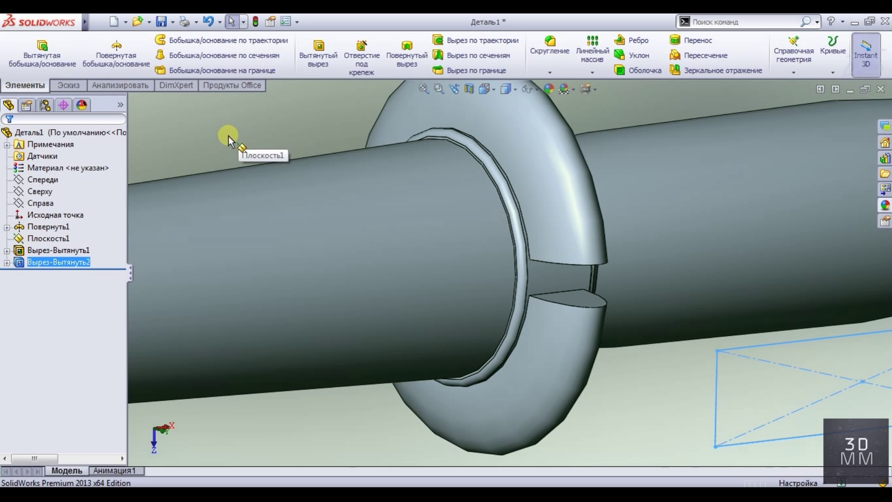
# - Switch to the Top view and select Плоскость1 for the next sketch
pyautogui.scroll(5, 216, 179)
pyautogui.scroll(-3, 609, 269)
pyautogui.scroll(-3, 576, 279)
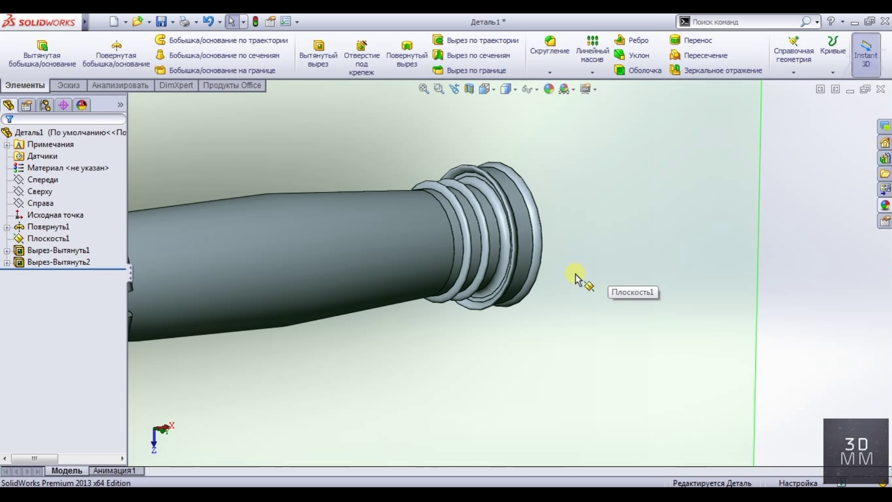
pyautogui.click(484, 91)
pyautogui.click(484, 126)
# - Start a sketch on Плоскость1 and draw a centre rectangle near the threaded end
pyautogui.click(450, 188)
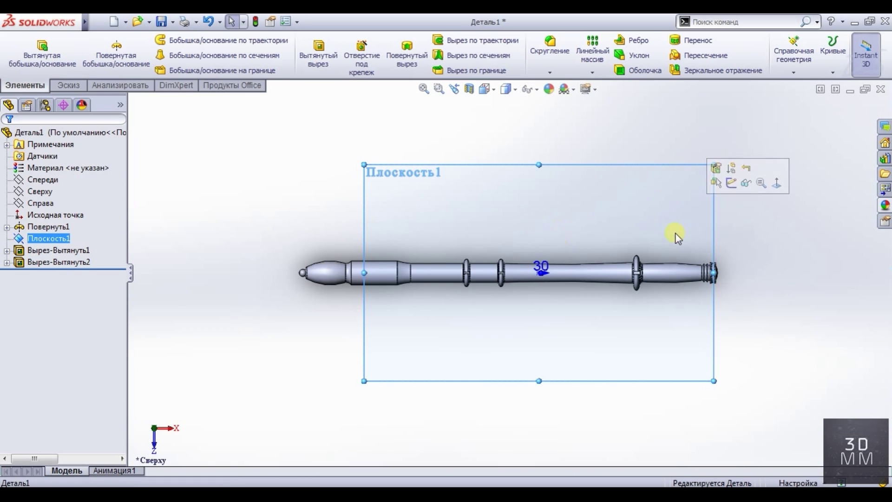
pyautogui.click(68, 85)
pyautogui.click(20, 59)
pyautogui.click(102, 55)
pyautogui.scroll(-2, 712, 289)
pyautogui.scroll(-2, 657, 279)
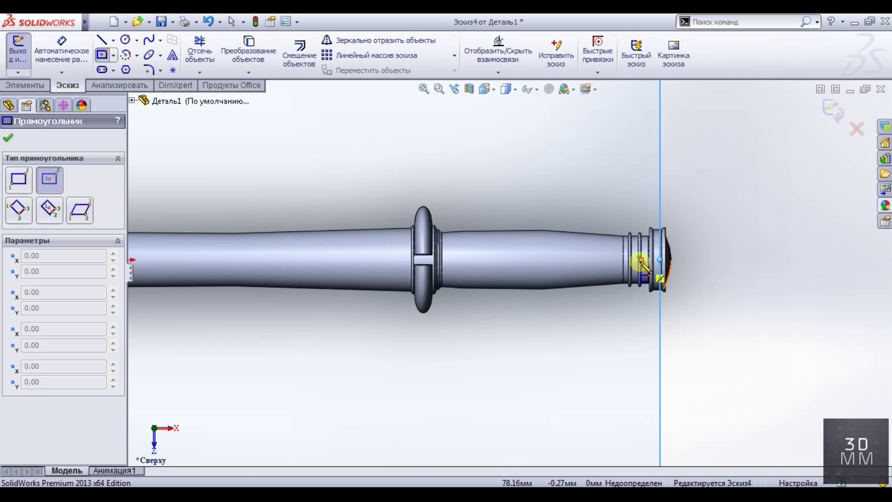
pyautogui.scroll(-4, 604, 274)
pyautogui.scroll(-2, 563, 265)
pyautogui.click(416, 267)
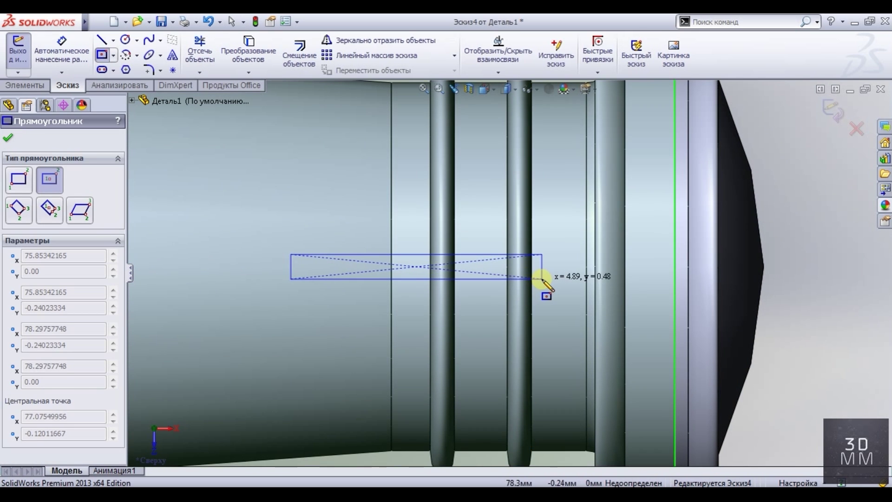
pyautogui.click(544, 278)
pyautogui.press('Escape')
# - Move and shorten the rectangle between the ridges, making its centre horizontal with the origin
pyautogui.moveTo(418, 267); pyautogui.dragTo(483, 265)
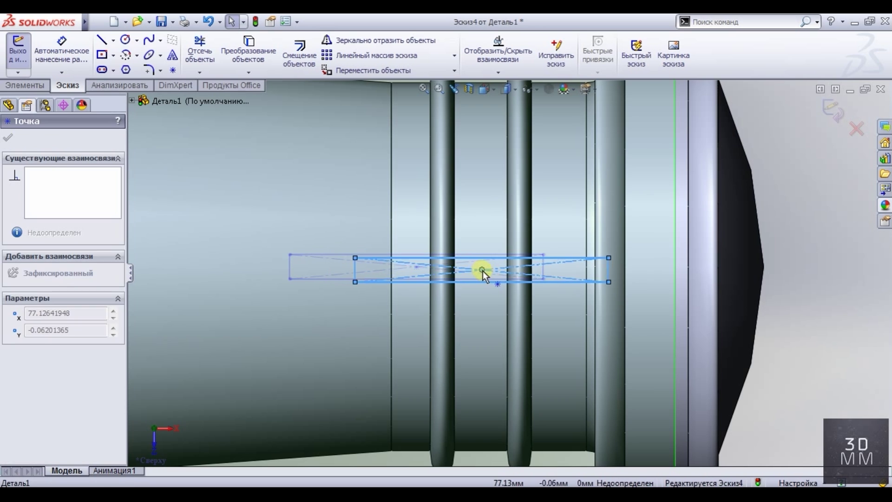
pyautogui.moveTo(364, 263); pyautogui.dragTo(409, 263)
pyautogui.click(773, 302)
pyautogui.moveTo(653, 264); pyautogui.dragTo(574, 265)
pyautogui.click(493, 265)
pyautogui.scroll(2, 491, 306)
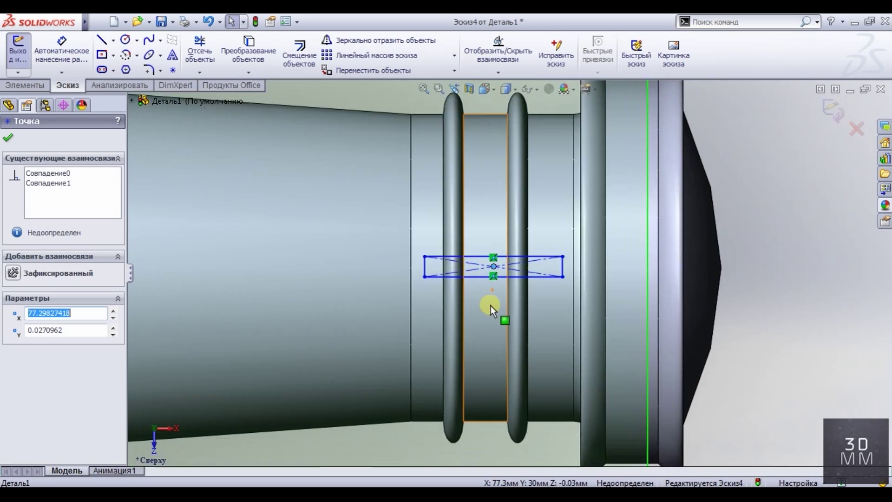
pyautogui.scroll(3, 252, 284)
pyautogui.keyDown('ctrl'); pyautogui.click(56, 214); pyautogui.keyUp('ctrl')
pyautogui.click(51, 349)
pyautogui.scroll(-3, 512, 282)
pyautogui.scroll(-2, 506, 262)
# - Extruded Cut the rectangle Up To Surface at the shaft face with a 0.20° draft
pyautogui.click(25, 86)
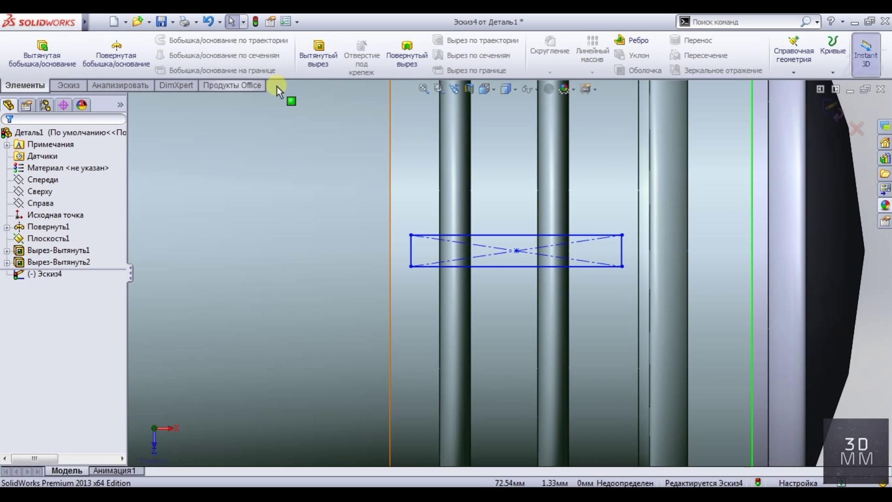
pyautogui.click(318, 55)
pyautogui.click(73, 213)
pyautogui.click(51, 255)
pyautogui.click(72, 214)
pyautogui.click(51, 264)
pyautogui.click(409, 260)
pyautogui.moveTo(425, 256); pyautogui.dragTo(484, 294, button='middle')
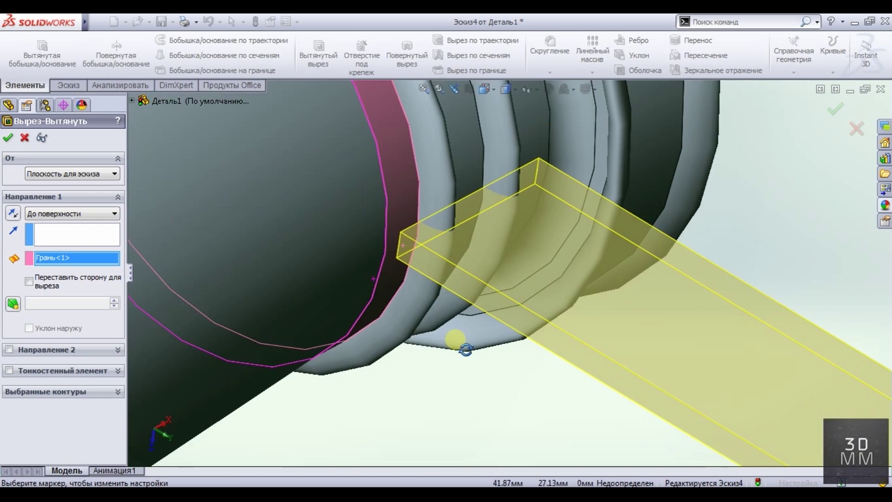
pyautogui.click(19, 305)
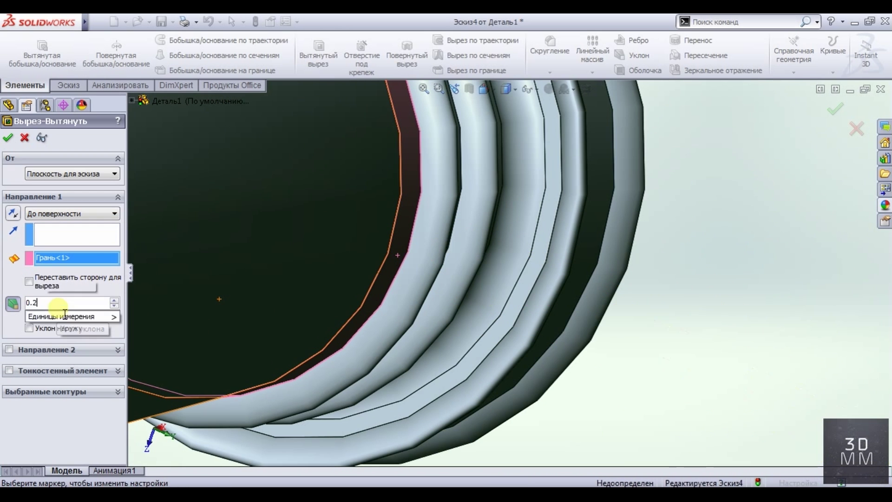
pyautogui.press('Return')
pyautogui.press('Escape')
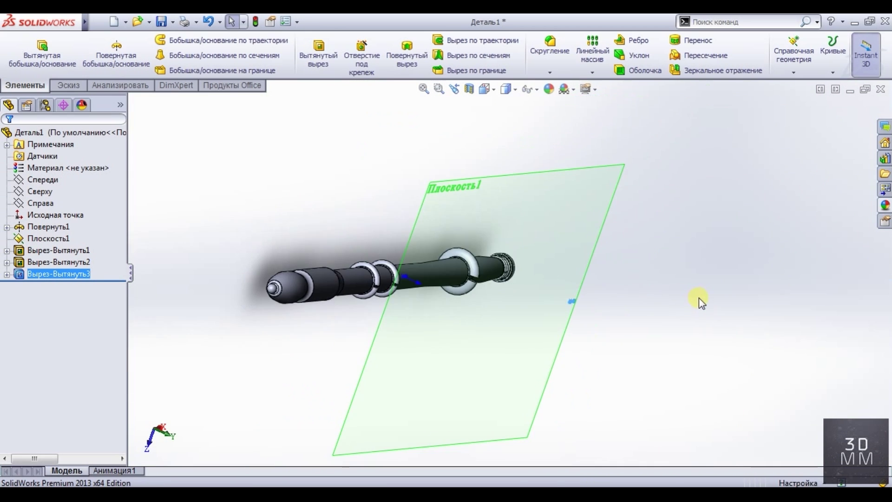
# - Return to the isometric view, then face Плоскость1 normal and begin a new sketch
pyautogui.scroll(-5, 560, 255)
pyautogui.scroll(-3, 558, 249)
pyautogui.moveTo(558, 249)
pyautogui.mouseDown(button='middle')
pyautogui.moveTo(454, 240)
pyautogui.moveTo(427, 256)
pyautogui.moveTo(534, 255)
pyautogui.moveTo(498, 259)
pyautogui.moveTo(502, 246)
pyautogui.moveTo(597, 252)
pyautogui.moveTo(307, 269)
pyautogui.mouseUp(button='middle')
pyautogui.scroll(5, 570, 244)
pyautogui.scroll(3, 552, 244)
pyautogui.hotkey('ctrl', '7')
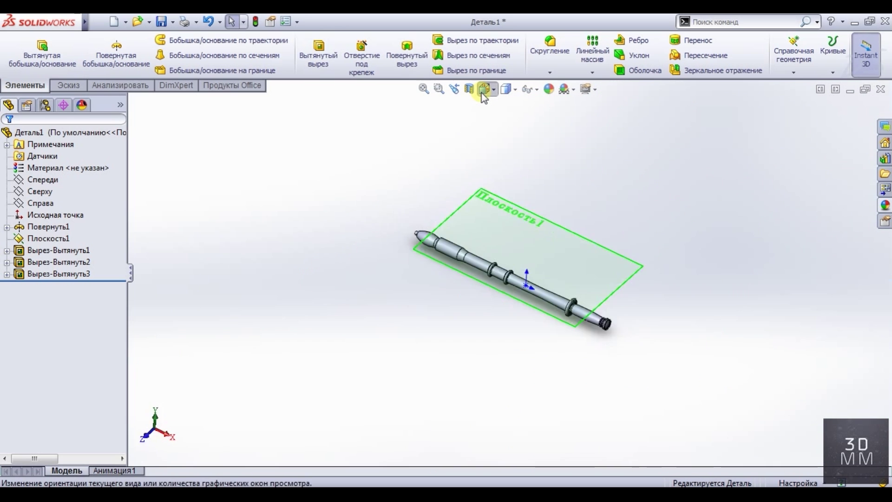
pyautogui.hotkey('ctrl', '8')
pyautogui.click(67, 85)
# - Draw a centre rectangle over the rounded tip and start an Extruded Cut from it
pyautogui.click(101, 55)
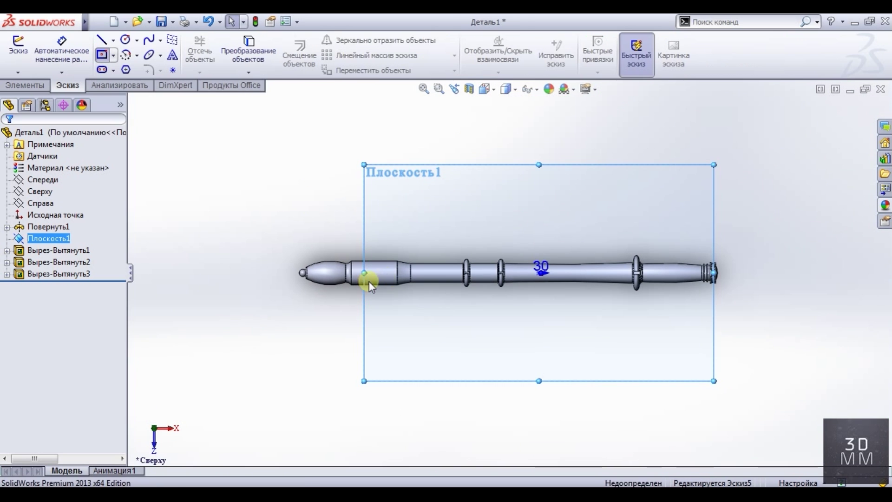
pyautogui.scroll(-5, 413, 254)
pyautogui.click(335, 252)
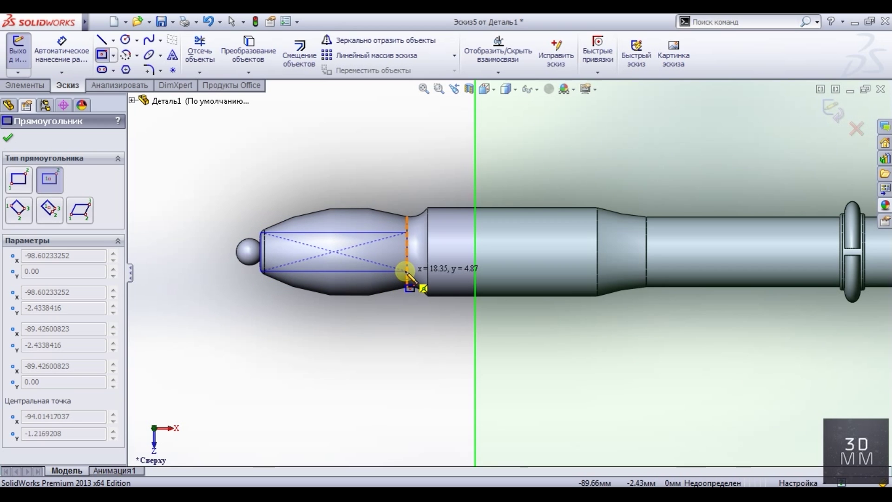
pyautogui.click(408, 270)
pyautogui.press('Escape')
pyautogui.click(26, 85)
pyautogui.click(319, 56)
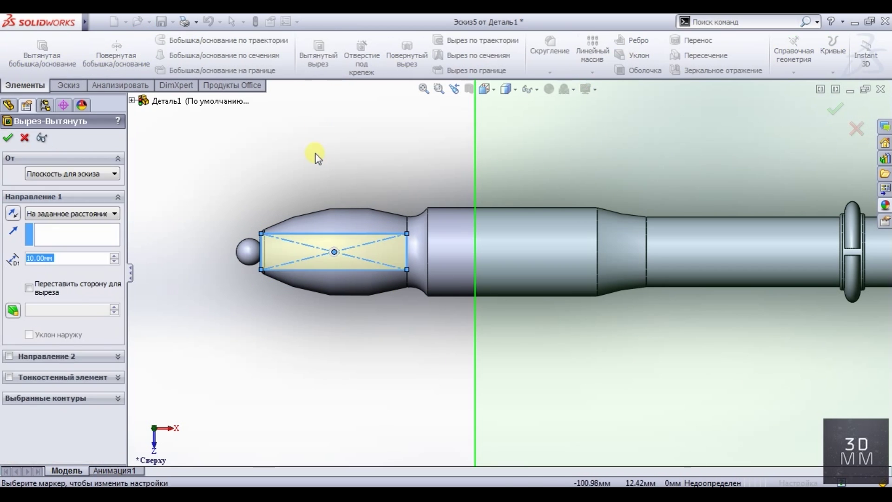
# - Try offset-from-surface distances of 0.40 and 0.50 mm and enable draft on the tip cut
pyautogui.scroll(-5, 339, 265)
pyautogui.moveTo(339, 279); pyautogui.dragTo(324, 375, button='middle')
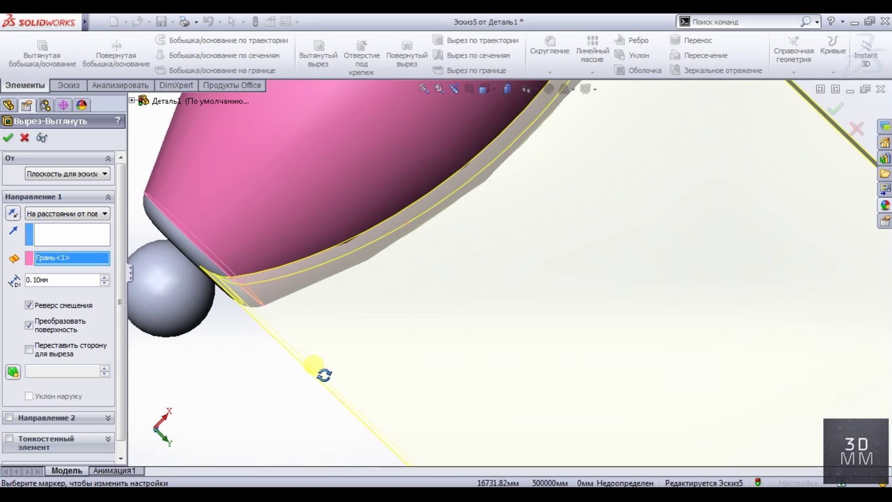
pyautogui.doubleClick(83, 279)
pyautogui.scroll(1, 88, 283)
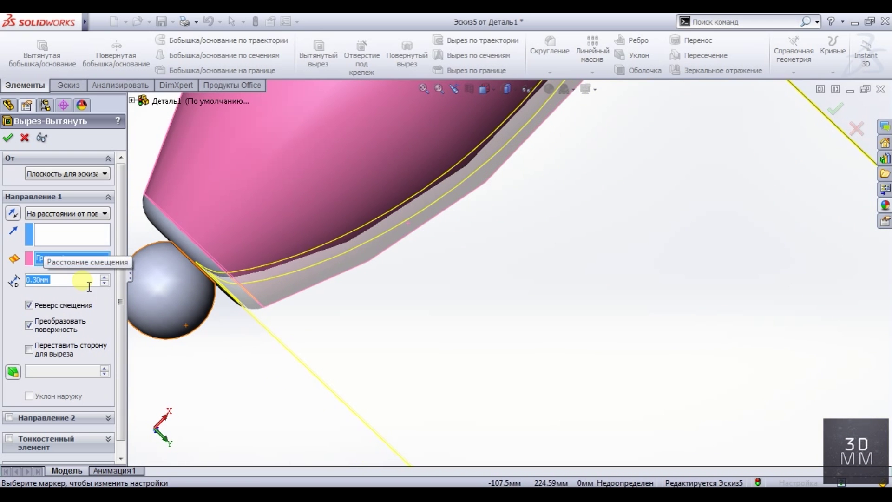
pyautogui.write('4')
pyautogui.press('Return')
pyautogui.press('Return')
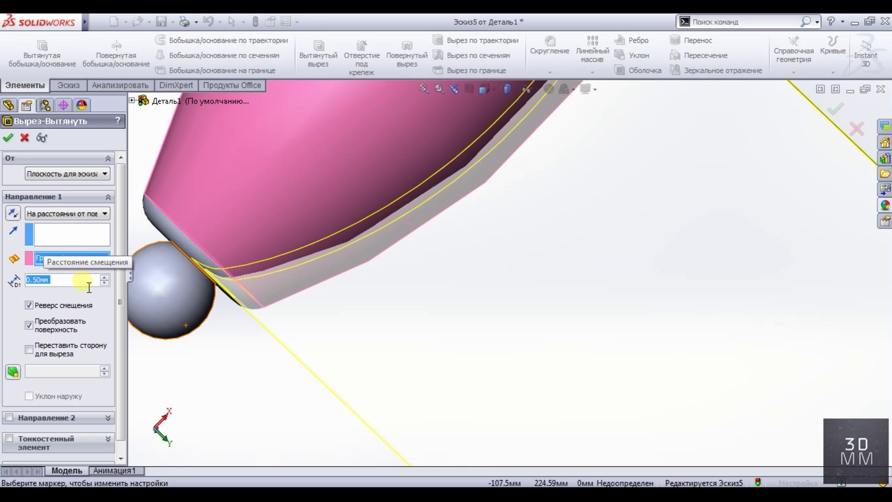
pyautogui.write('6')
pyautogui.press('Return')
pyautogui.moveTo(220, 284); pyautogui.dragTo(344, 224, button='middle')
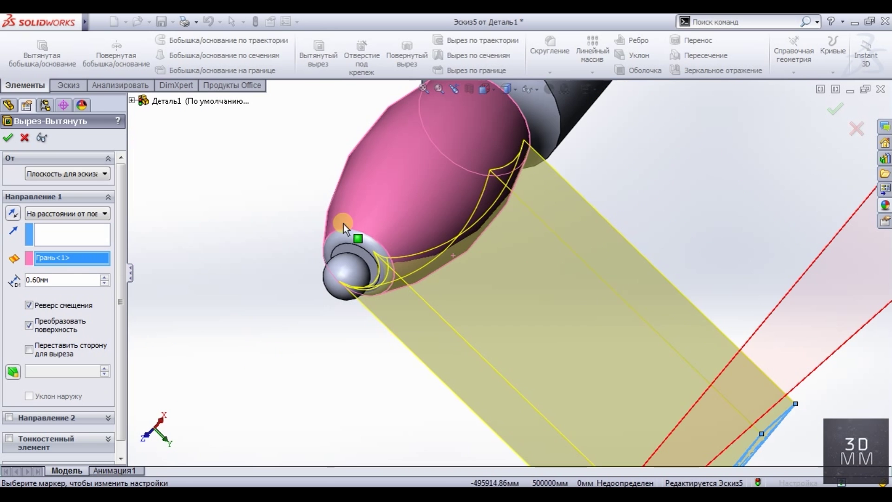
pyautogui.click(13, 371)
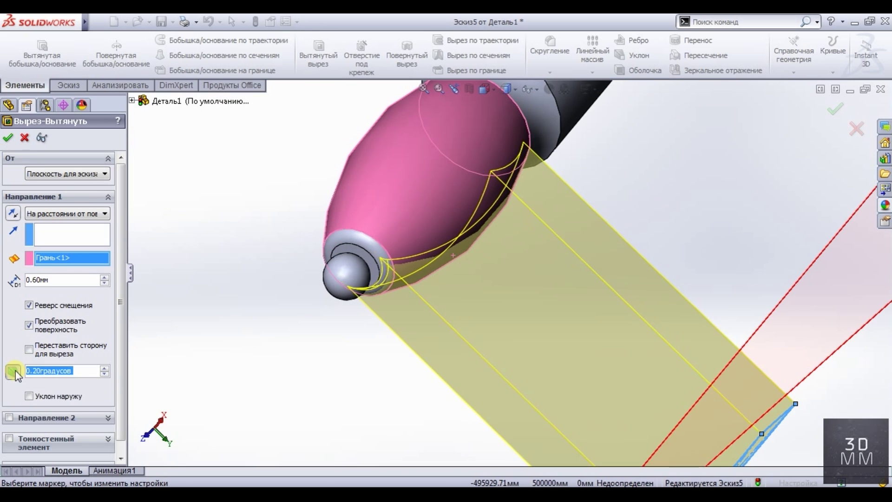
pyautogui.press('Return')
# - Finalise the tip slot at a 1.30 mm offset with a 0.70° draft and accept it
pyautogui.scroll(-5, 418, 260)
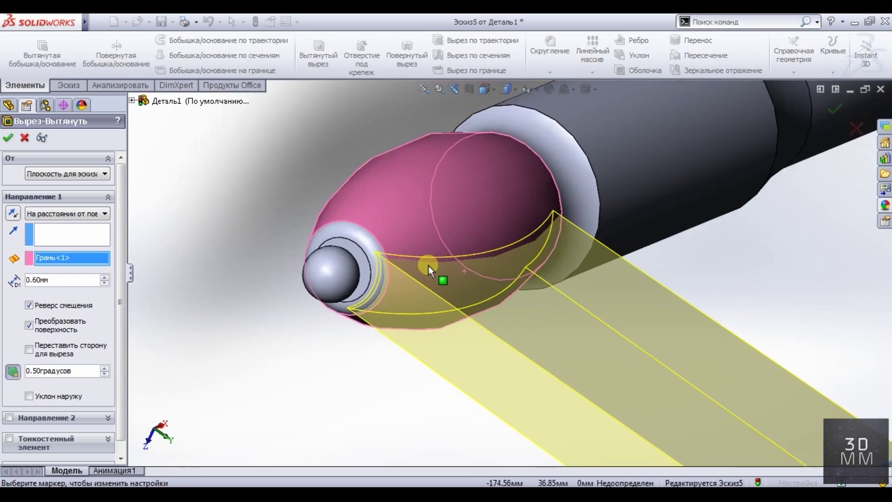
pyautogui.write('1')
pyautogui.press('Return')
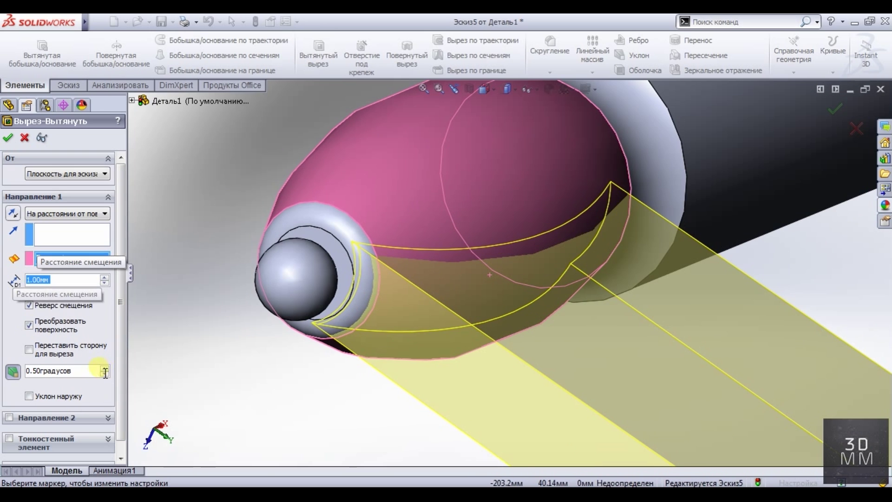
pyautogui.click(106, 369)
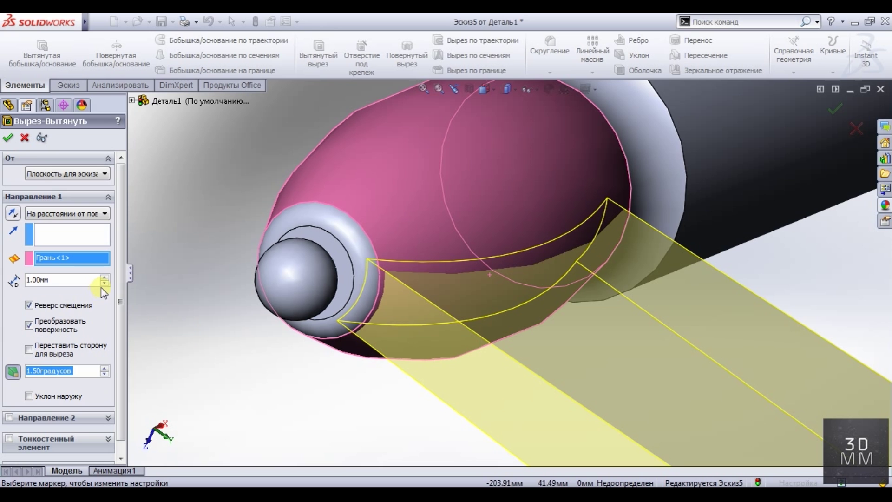
pyautogui.click(104, 375)
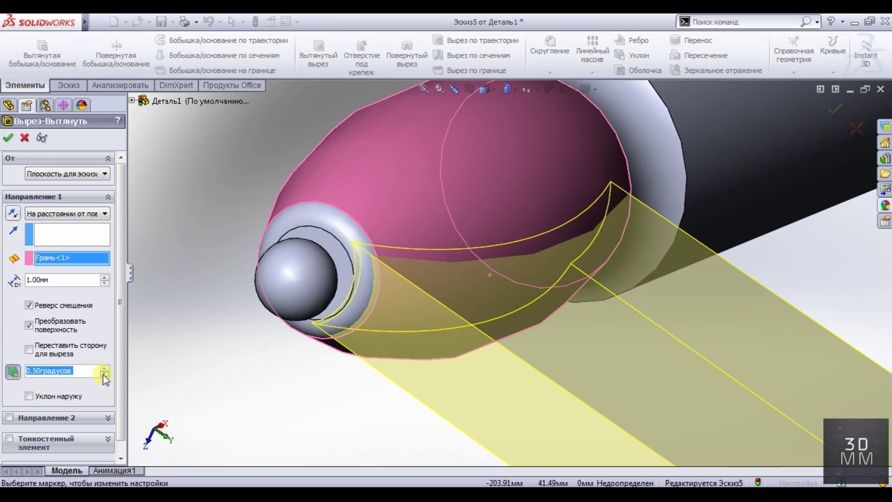
pyautogui.write('.7')
pyautogui.press('Return')
pyautogui.moveTo(235, 322)
pyautogui.mouseDown(button='middle')
pyautogui.moveTo(255, 360)
pyautogui.moveTo(241, 344)
pyautogui.mouseUp(button='middle')
pyautogui.click(48, 281)
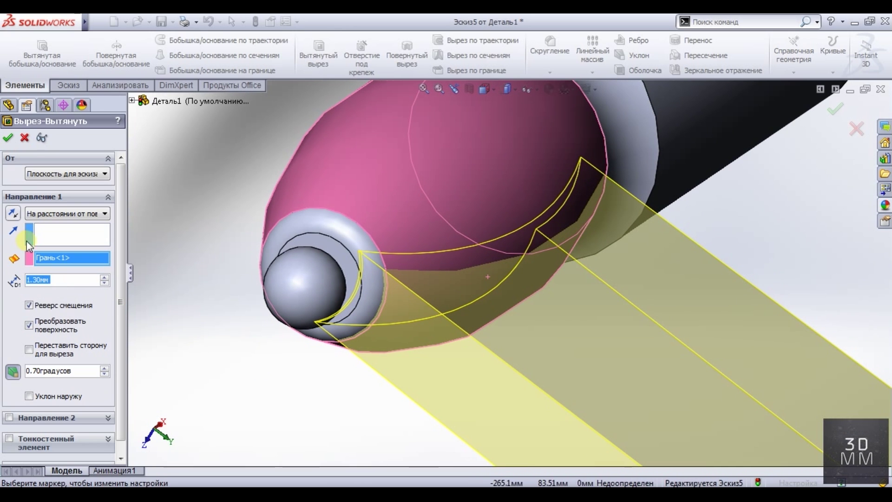
pyautogui.press('Return')
pyautogui.moveTo(192, 342)
pyautogui.mouseDown(button='middle')
pyautogui.moveTo(455, 319)
pyautogui.moveTo(398, 249)
pyautogui.moveTo(404, 223)
pyautogui.moveTo(338, 249)
pyautogui.moveTo(382, 278)
pyautogui.mouseUp(button='middle')
# - Sketch on the slot's end face using Convert Entities and start an Extruded Cut
pyautogui.click(383, 277)
pyautogui.scroll(-3, 383, 277)
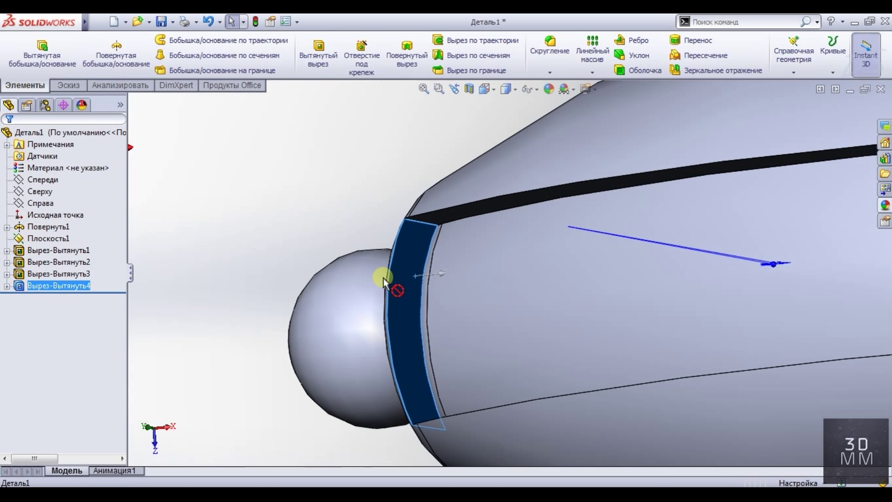
pyautogui.click(65, 88)
pyautogui.click(239, 46)
pyautogui.click(25, 85)
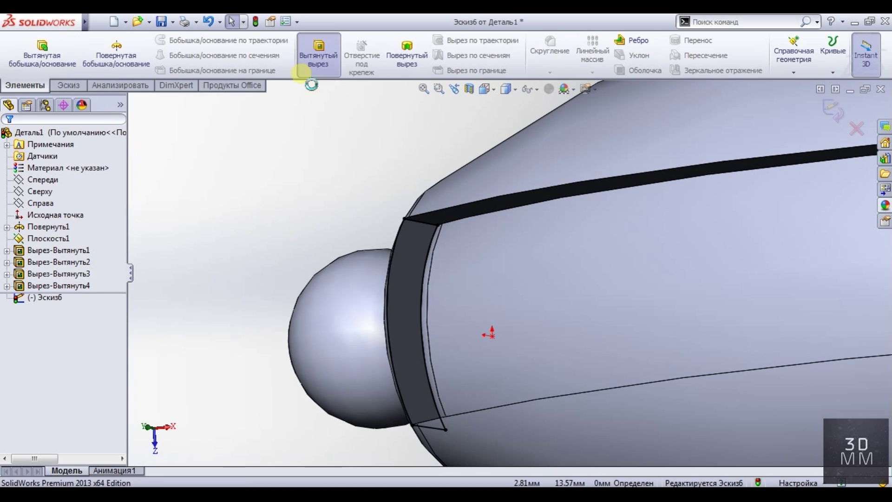
pyautogui.click(318, 53)
# - Cut the converted outline Blind 0.40 mm deep, then review the shaft from the top
pyautogui.moveTo(328, 141); pyautogui.dragTo(229, 202, button='middle')
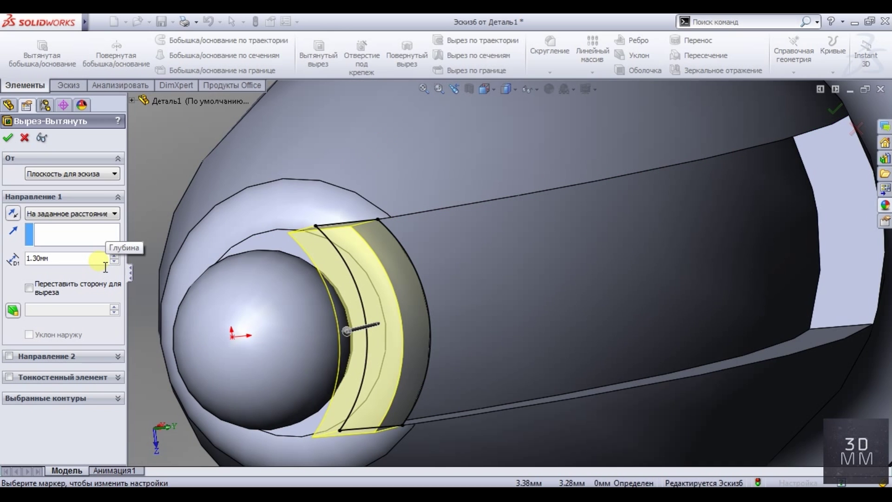
pyautogui.press('Return')
pyautogui.write('4')
pyautogui.press('Return')
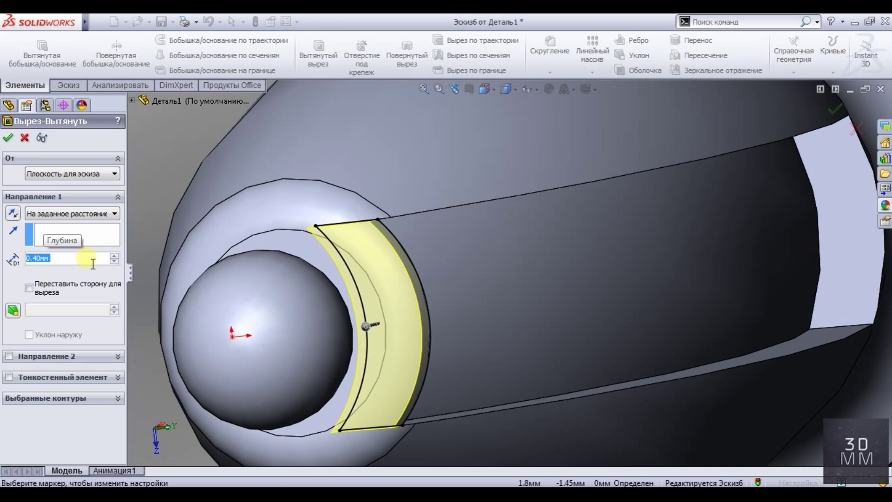
pyautogui.press('Return')
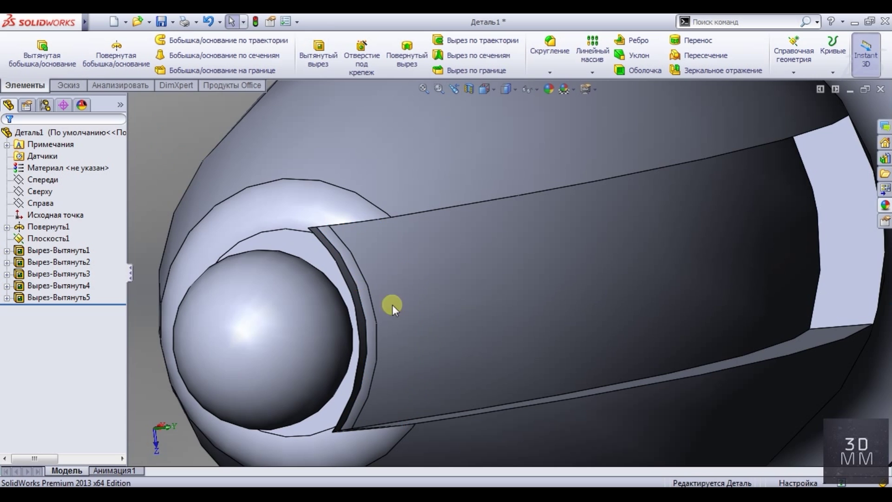
pyautogui.hotkey('ctrl', '5')
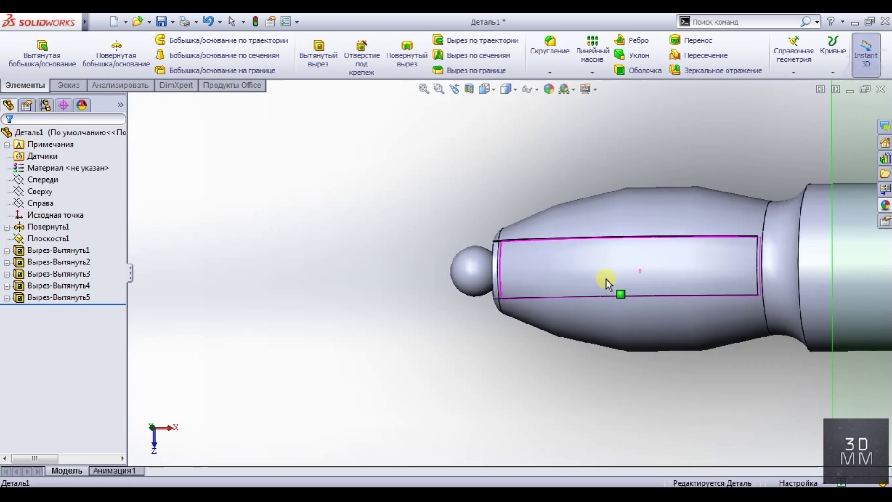
pyautogui.scroll(3, 604, 277)
pyautogui.scroll(2, 601, 272)
pyautogui.moveTo(588, 239)
pyautogui.mouseDown(button='middle')
pyautogui.moveTo(498, 259)
pyautogui.moveTo(521, 167)
pyautogui.mouseUp(button='middle')
# - Sketch a centre rectangle on Plane1 over the shaft section just behind the tip
pyautogui.hotkey('ctrl', '5')
pyautogui.click(435, 179)
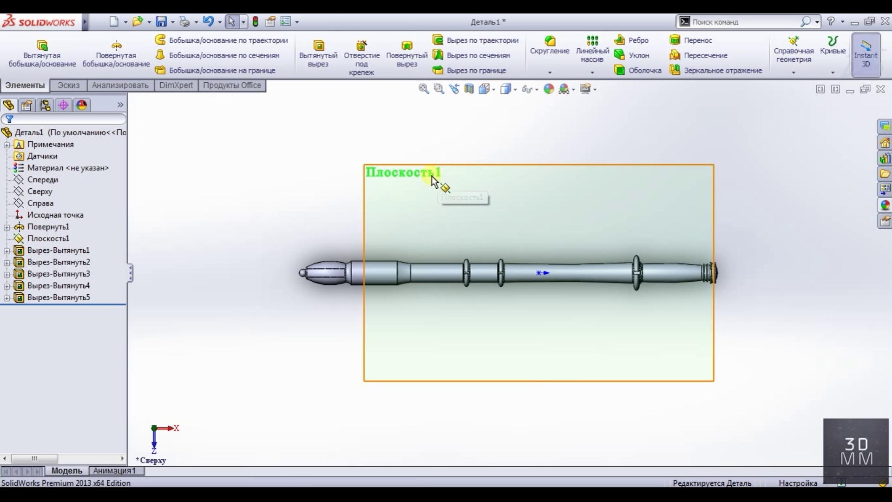
pyautogui.click(462, 194)
pyautogui.click(102, 55)
pyautogui.scroll(-4, 450, 273)
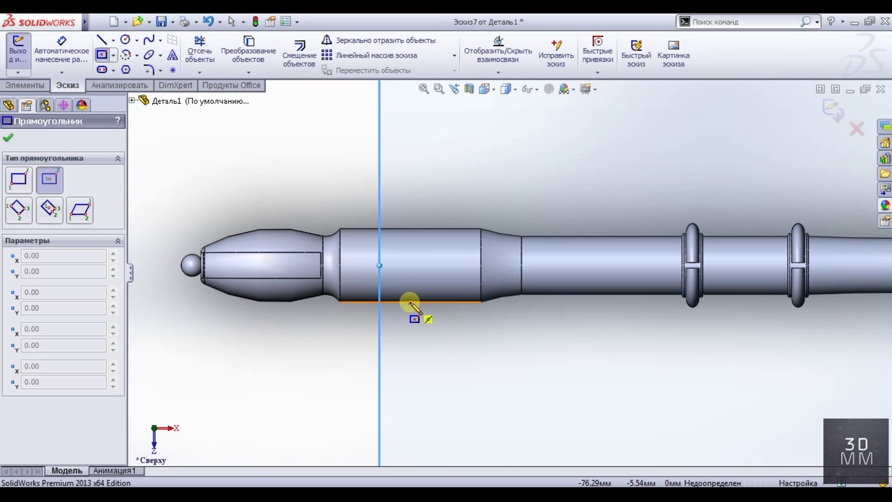
pyautogui.moveTo(412, 259); pyautogui.dragTo(442, 289)
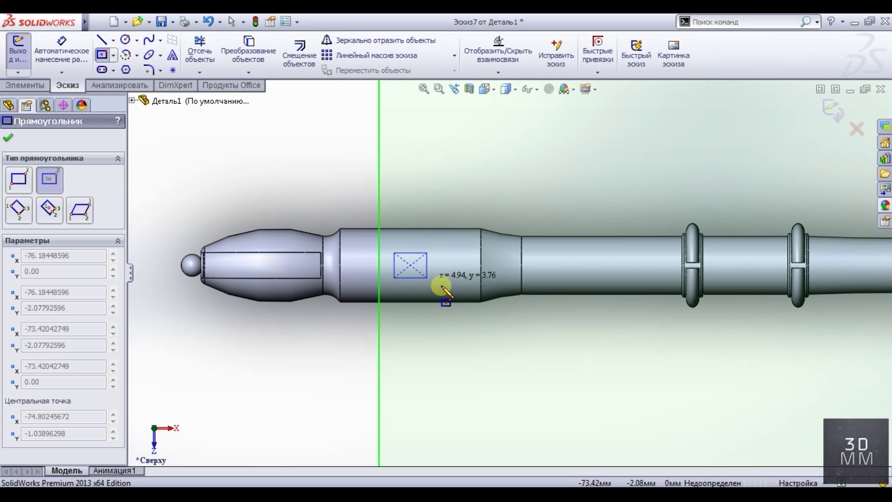
pyautogui.click(475, 294)
pyautogui.press('Escape')
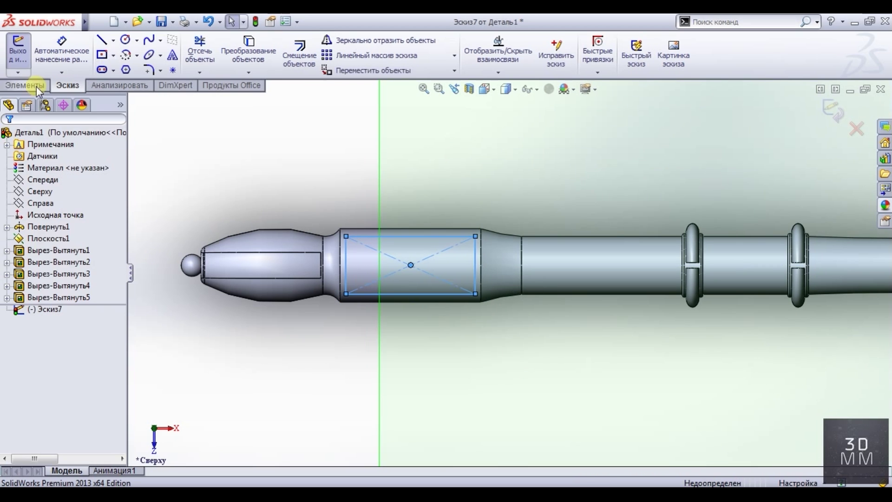
# - Extruded Cut the rectangle Blind to a depth of 27.00 mm
pyautogui.click(25, 85)
pyautogui.click(318, 55)
pyautogui.write('30.40мм')
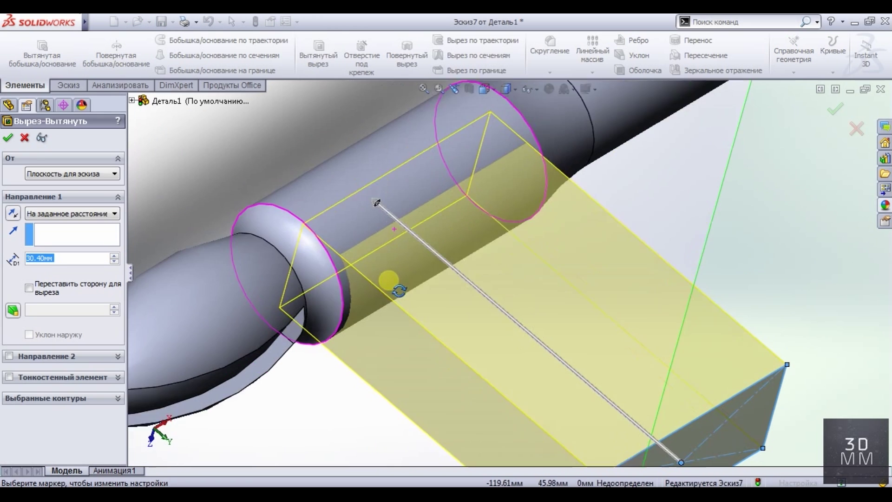
pyautogui.scroll(-5, 391, 281)
pyautogui.write('27')
pyautogui.press('Return')
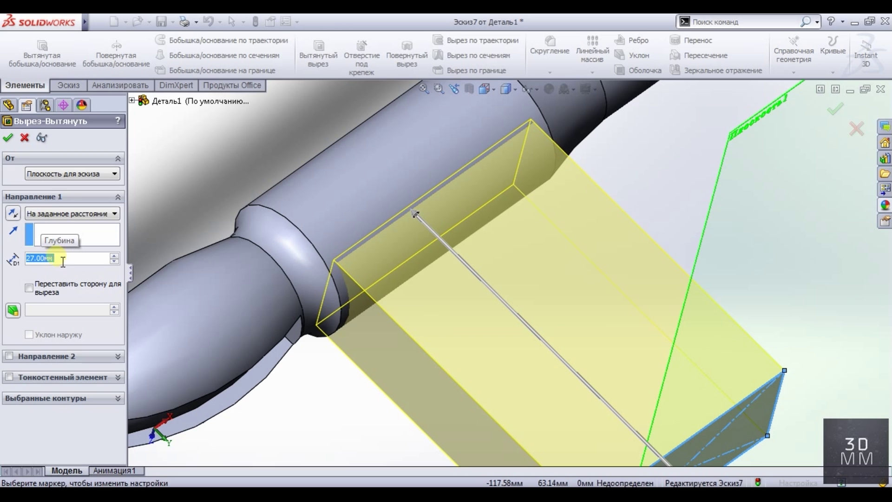
pyautogui.press('Return')
# - Inspect the new flat and hide Plane1
pyautogui.moveTo(397, 242)
pyautogui.mouseDown(button='middle')
pyautogui.moveTo(365, 167)
pyautogui.moveTo(503, 279)
pyautogui.moveTo(432, 234)
pyautogui.moveTo(479, 335)
pyautogui.mouseUp(button='middle')
pyautogui.scroll(5, 474, 243)
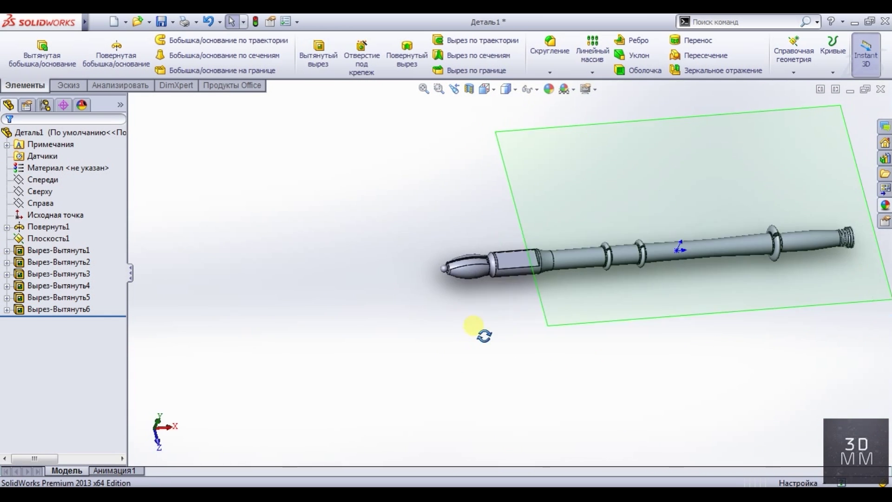
pyautogui.click(581, 132)
pyautogui.click(601, 103)
pyautogui.scroll(-1, 531, 244)
# - In Эскиз5, select the tip-slot rectangle's top line and centre point
pyautogui.scroll(-2, 377, 272)
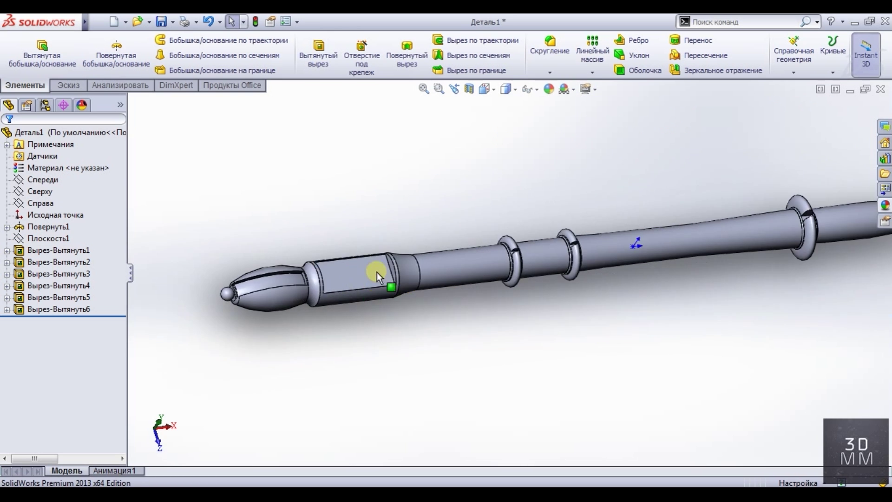
pyautogui.scroll(-3, 317, 304)
pyautogui.scroll(-2, 415, 272)
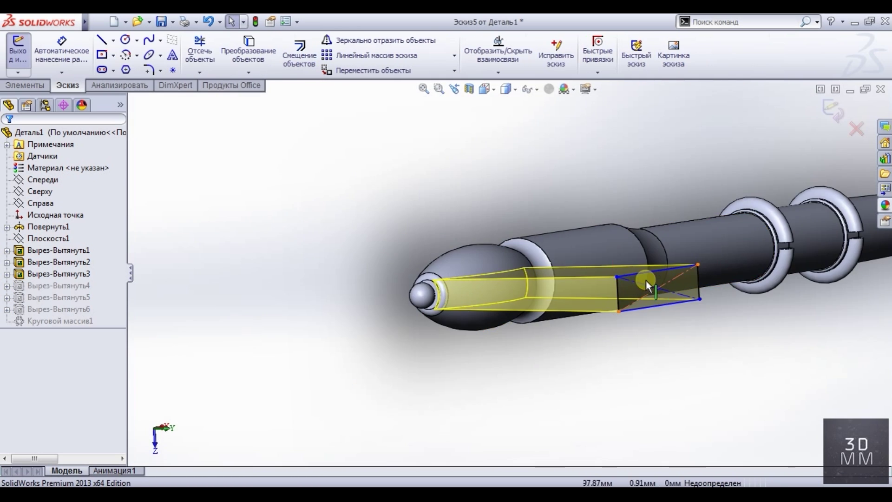
pyautogui.scroll(-5, 646, 281)
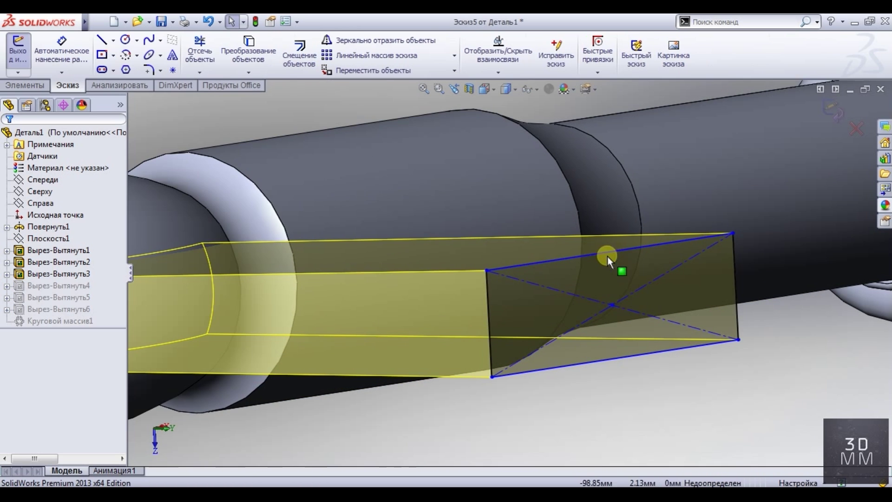
pyautogui.click(614, 278)
pyautogui.click(614, 319)
# - Relate the rectangle's centre point to the origin and exit the sketch to rebuild
pyautogui.scroll(4, 621, 312)
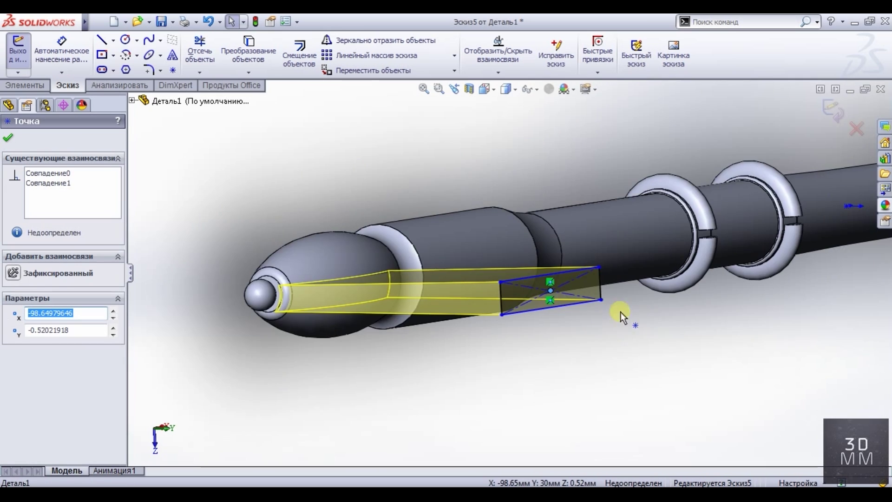
pyautogui.scroll(-2, 851, 260)
pyautogui.scroll(-3, 582, 289)
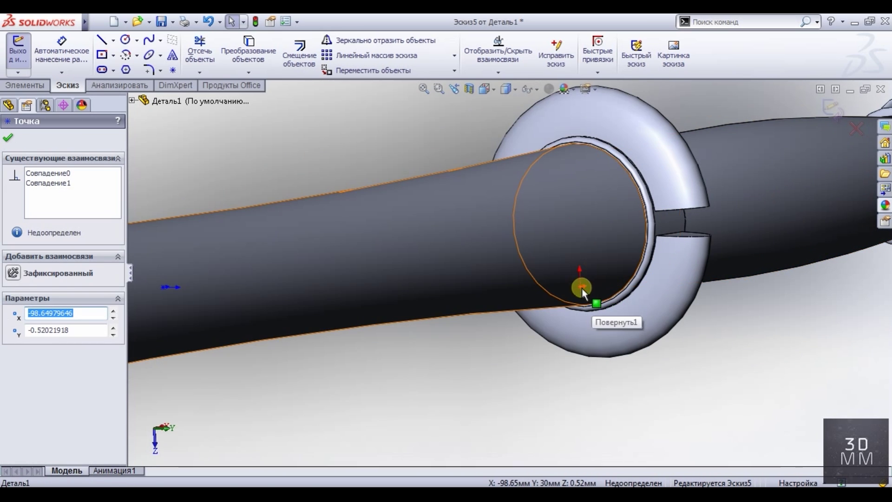
pyautogui.click(487, 88)
pyautogui.hotkey('ctrl', '5')
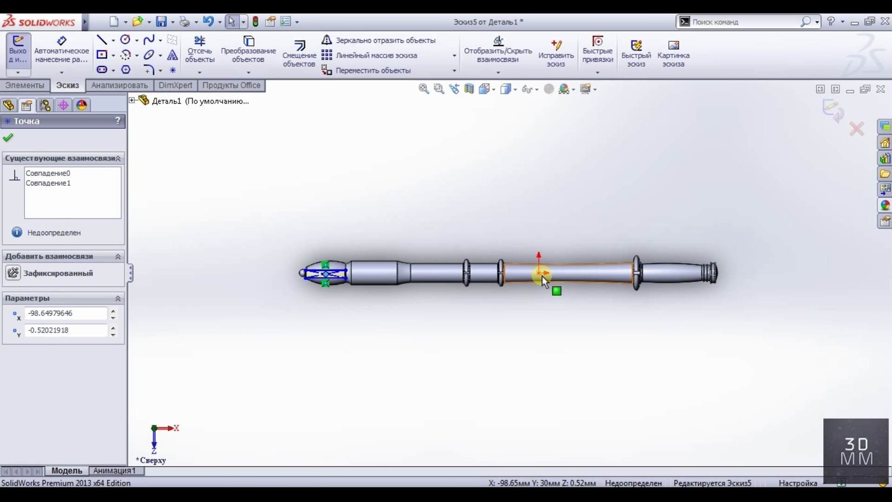
pyautogui.keyDown('ctrl'); pyautogui.click(539, 273); pyautogui.keyUp('ctrl')
pyautogui.click(18, 50)
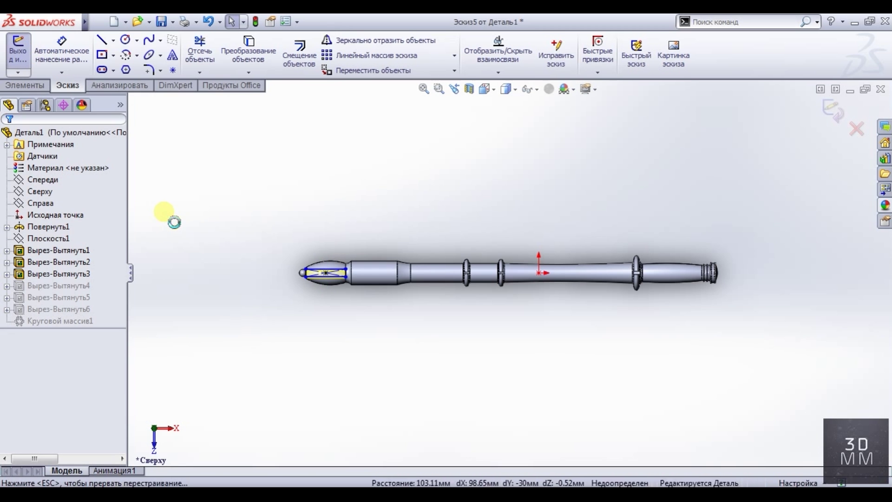
pyautogui.scroll(-5, 350, 303)
pyautogui.moveTo(350, 303)
pyautogui.mouseDown(button='middle')
pyautogui.moveTo(439, 349)
pyautogui.moveTo(386, 319)
pyautogui.moveTo(401, 331)
pyautogui.moveTo(345, 310)
pyautogui.mouseUp(button='middle')
# - Fillet two slot edges with a 0.9 mm radius
pyautogui.scroll(3, 478, 230)
pyautogui.scroll(-3, 478, 230)
pyautogui.scroll(-2, 500, 92)
pyautogui.click(550, 46)
pyautogui.click(574, 244)
pyautogui.moveTo(574, 244); pyautogui.dragTo(597, 314, button='middle')
pyautogui.scroll(-5, 598, 314)
pyautogui.click(553, 256)
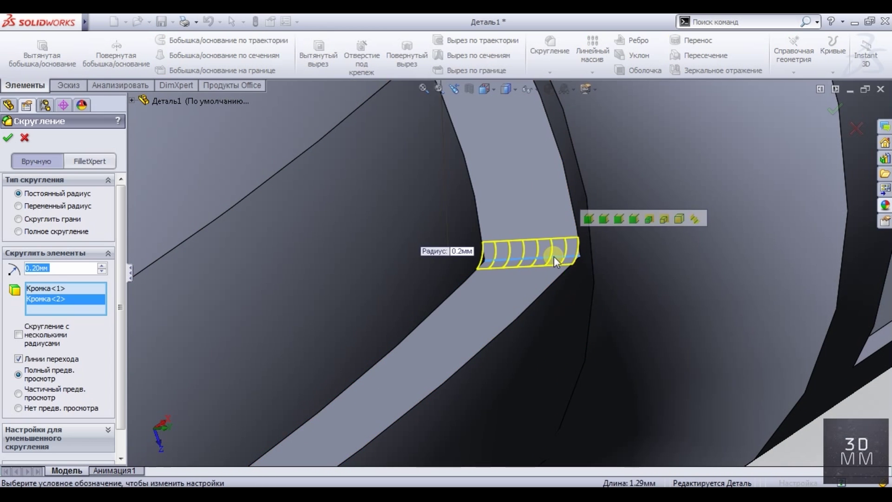
pyautogui.scroll(5, 554, 256)
pyautogui.write('0.5')
pyautogui.press('BackSpace')
pyautogui.press('BackSpace')
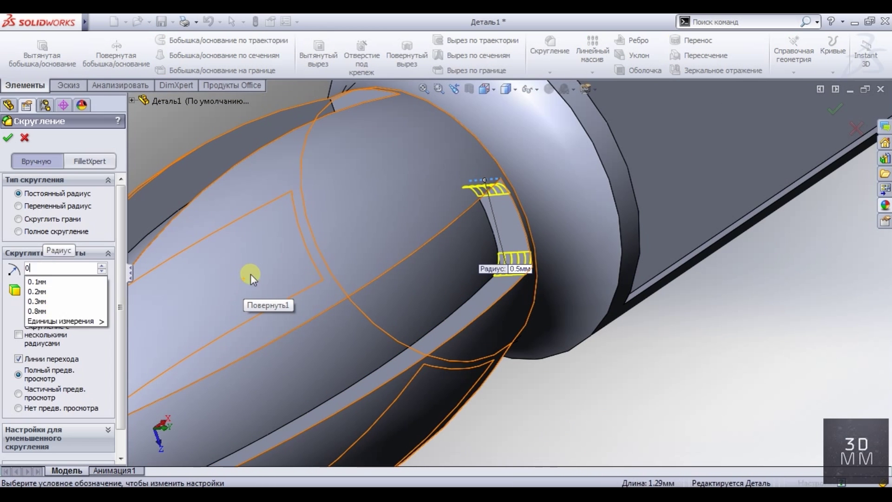
pyautogui.write('.9')
pyautogui.press('Return')
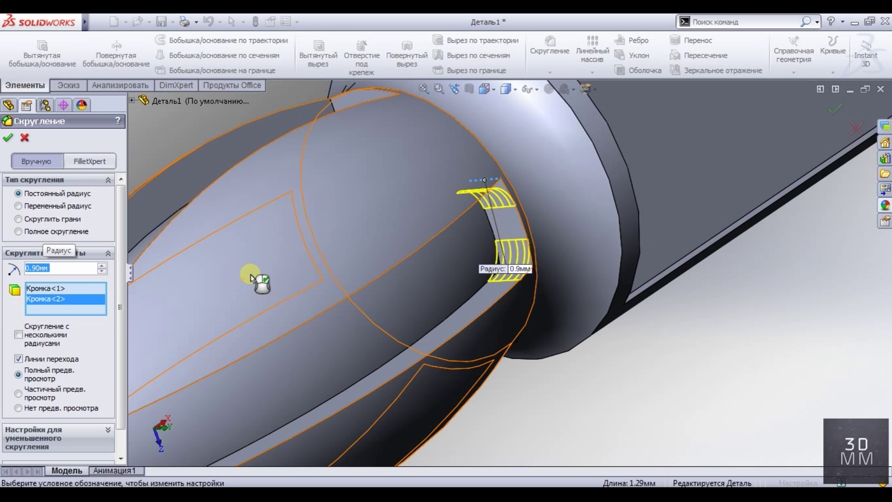
pyautogui.press('Return')
pyautogui.press('Return')
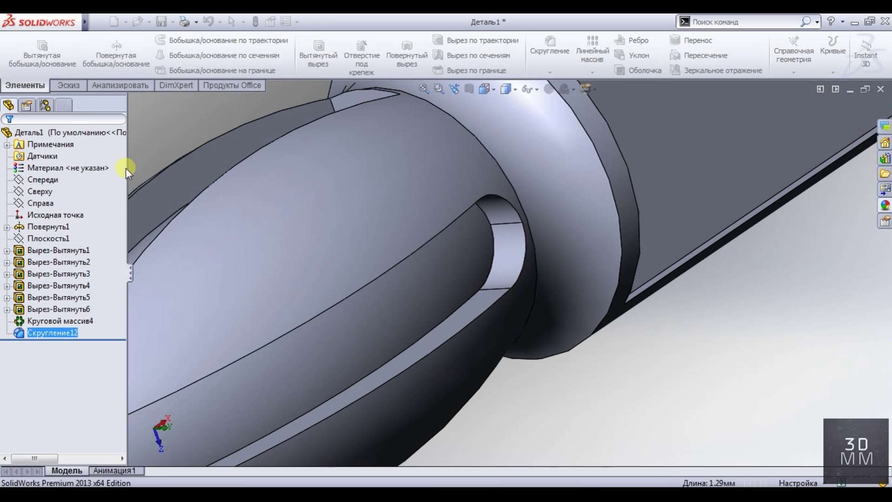
# - Add three more slot edges to the 1.5 mm tip fillet and confirm the edit
pyautogui.moveTo(127, 168); pyautogui.dragTo(378, 249, button='middle')
pyautogui.scroll(3, 377, 249)
pyautogui.click(65, 332)
pyautogui.click(19, 333)
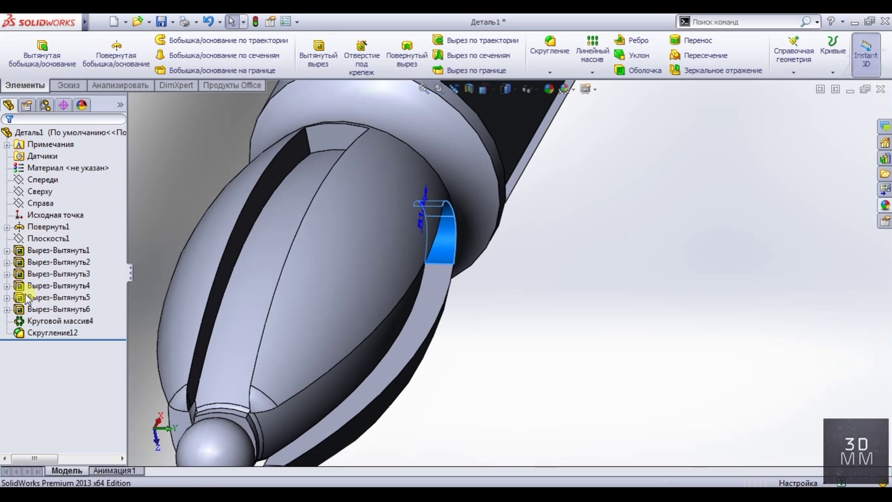
pyautogui.click(316, 141)
pyautogui.moveTo(230, 226)
pyautogui.mouseDown(button='middle')
pyautogui.moveTo(292, 196)
pyautogui.moveTo(359, 261)
pyautogui.moveTo(315, 325)
pyautogui.mouseUp(button='middle')
pyautogui.click(333, 353)
pyautogui.moveTo(334, 354)
pyautogui.mouseDown(button='middle')
pyautogui.moveTo(348, 189)
pyautogui.moveTo(350, 333)
pyautogui.moveTo(327, 370)
pyautogui.moveTo(368, 420)
pyautogui.mouseUp(button='middle')
pyautogui.click(328, 370)
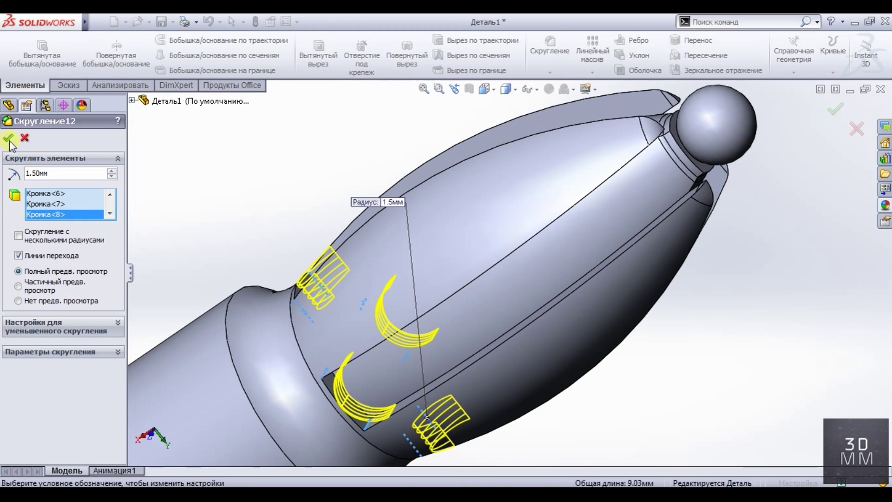
pyautogui.rightClick(259, 155)
# - Round two collar-slot edges with a 0.4 mm fillet (Скругление14)
pyautogui.moveTo(434, 174)
pyautogui.mouseDown(button='middle')
pyautogui.moveTo(424, 334)
pyautogui.moveTo(514, 199)
pyautogui.moveTo(470, 295)
pyautogui.mouseUp(button='middle')
pyautogui.scroll(5, 565, 222)
pyautogui.scroll(-2, 563, 227)
pyautogui.scroll(-3, 562, 228)
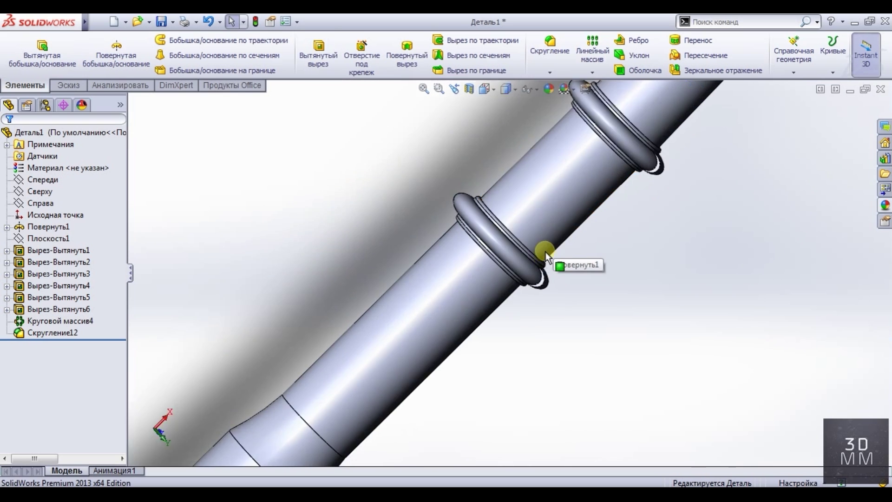
pyautogui.scroll(-2, 546, 252)
pyautogui.scroll(-3, 548, 183)
pyautogui.moveTo(553, 295); pyautogui.dragTo(527, 258, button='middle')
pyautogui.scroll(-3, 527, 257)
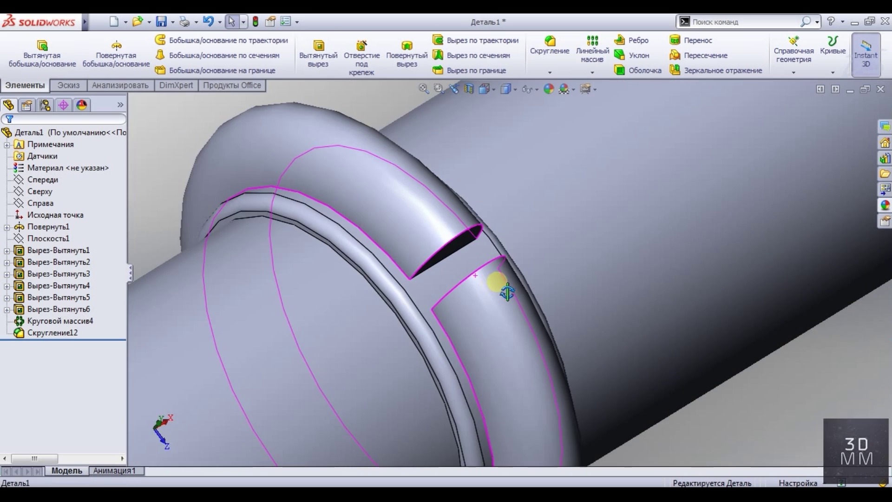
pyautogui.scroll(-2, 527, 257)
pyautogui.click(546, 49)
pyautogui.scroll(-3, 437, 277)
pyautogui.scroll(-2, 429, 257)
pyautogui.click(428, 256)
pyautogui.write('0.2')
pyautogui.press('Return')
pyautogui.moveTo(271, 317)
pyautogui.mouseDown(button='middle')
pyautogui.moveTo(504, 349)
pyautogui.moveTo(437, 280)
pyautogui.mouseUp(button='middle')
pyautogui.click(437, 280)
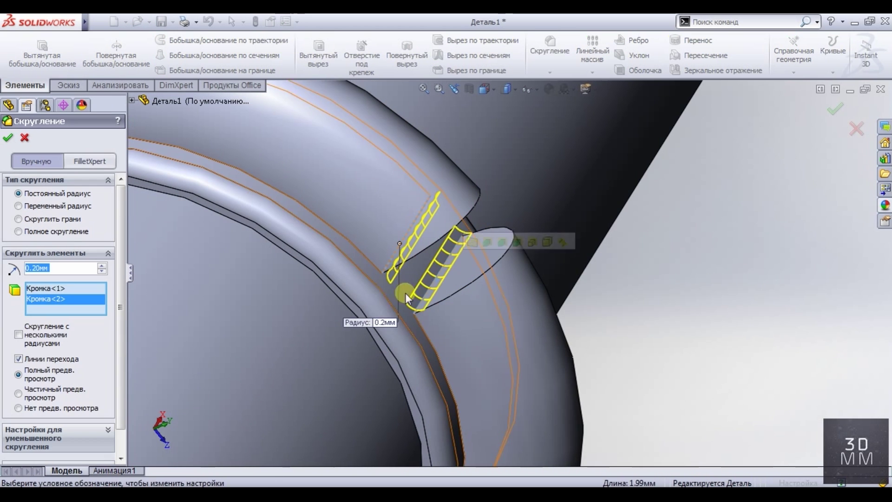
pyautogui.scroll(-2, 406, 292)
pyautogui.write('0.4')
pyautogui.press('Return')
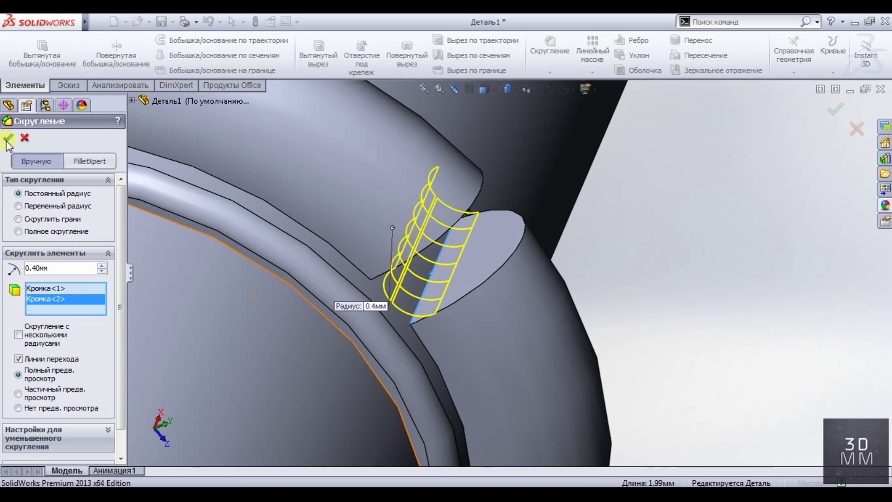
pyautogui.click(8, 138)
# - Fillet the opposite pair of collar-slot edges at 0.4 mm (Скругление15)
pyautogui.moveTo(612, 247); pyautogui.dragTo(455, 186, button='middle')
pyautogui.click(550, 47)
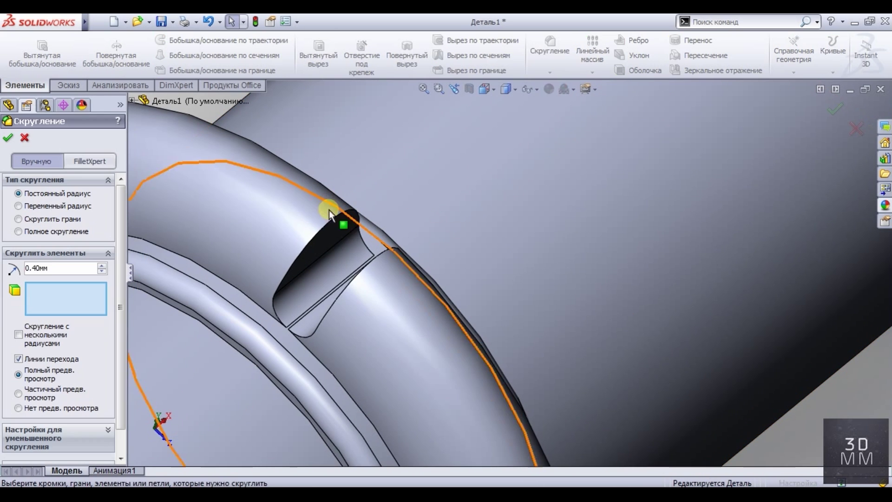
pyautogui.click(329, 210)
pyautogui.moveTo(334, 225); pyautogui.dragTo(369, 264, button='middle')
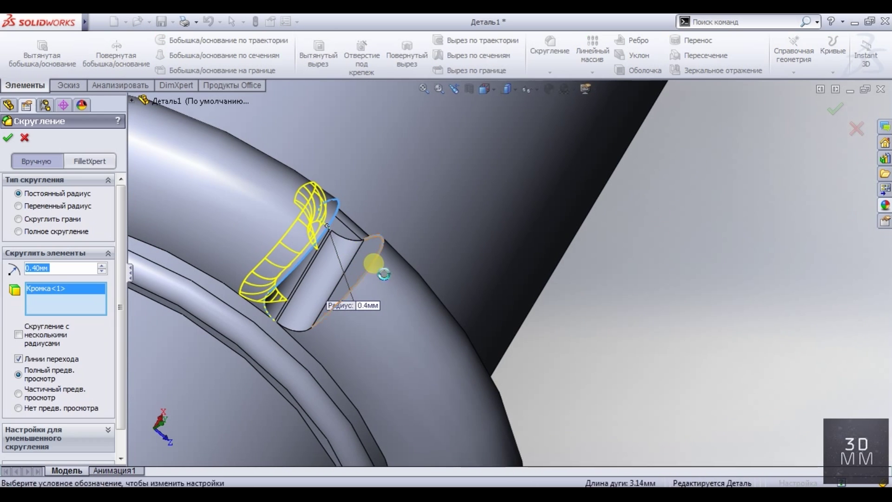
pyautogui.click(373, 263)
pyautogui.press('Return')
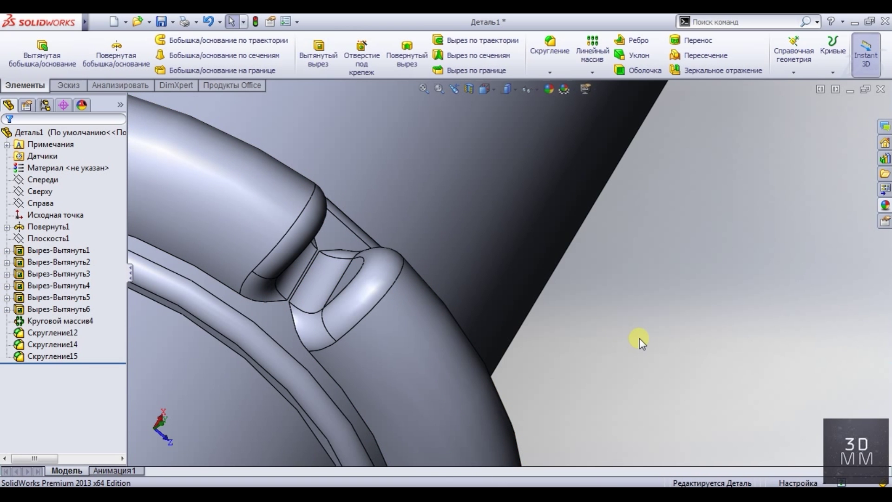
pyautogui.scroll(5, 639, 344)
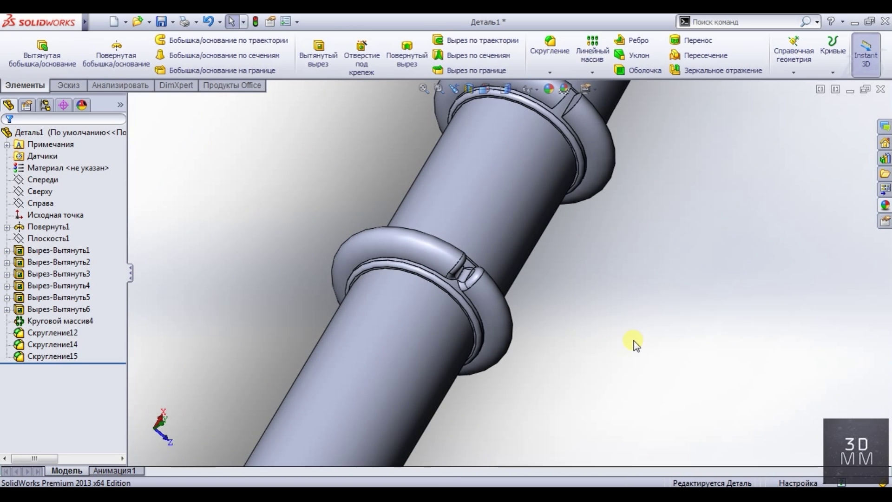
# - Change Скругление15's radius to 0.2 mm
pyautogui.click(38, 352)
pyautogui.click(43, 322)
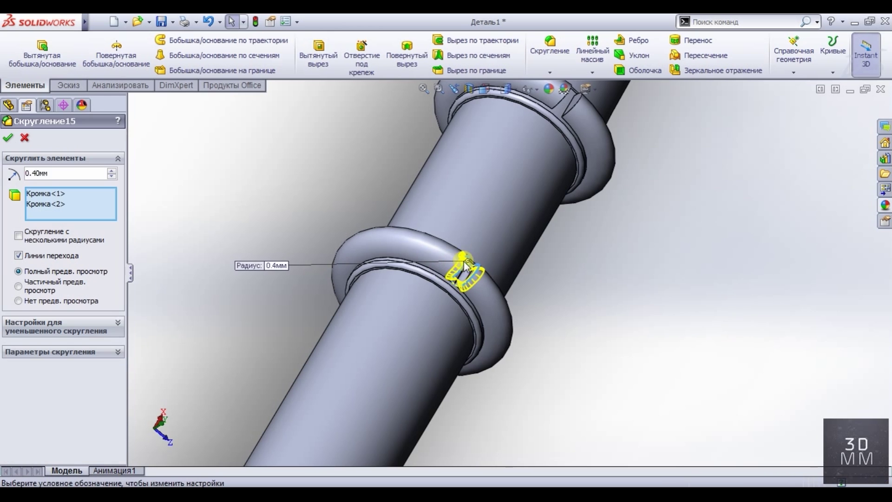
pyautogui.scroll(-5, 464, 272)
pyautogui.scroll(-2, 464, 273)
pyautogui.write('0.2')
pyautogui.press('Return')
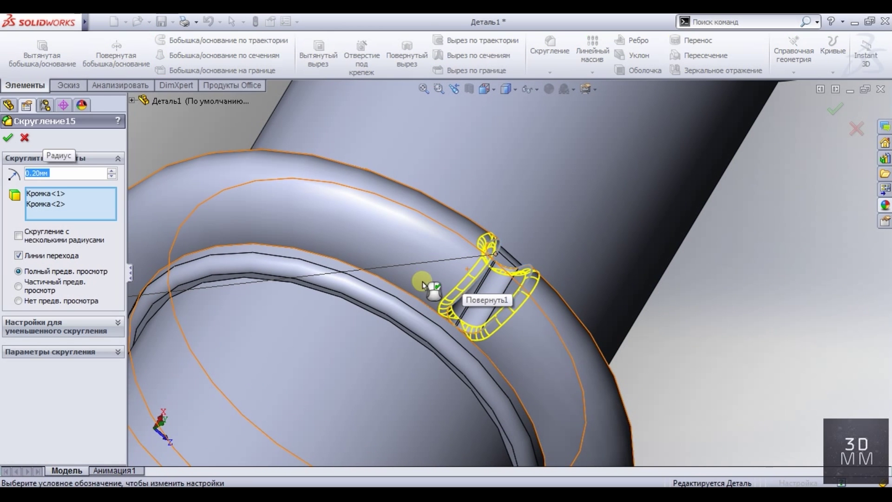
pyautogui.scroll(2, 423, 283)
pyautogui.press('Return')
pyautogui.scroll(5, 578, 175)
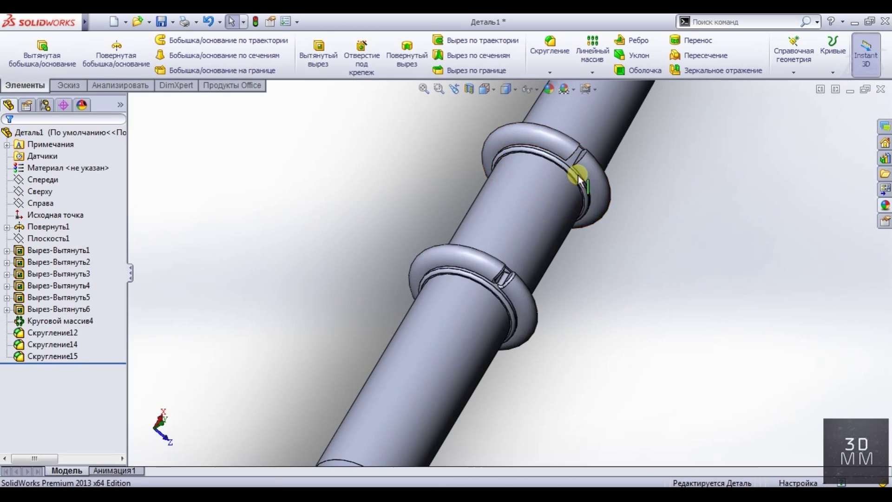
pyautogui.scroll(-3, 578, 174)
# - Fillet another pair of slot edges
pyautogui.click(551, 43)
pyautogui.scroll(-3, 564, 163)
pyautogui.scroll(-2, 548, 171)
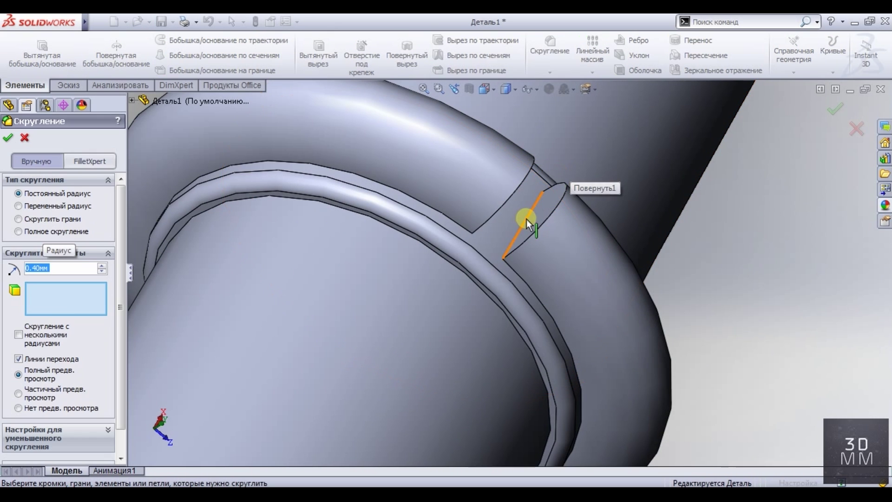
pyautogui.click(526, 219)
pyautogui.scroll(3, 526, 219)
pyautogui.moveTo(497, 209); pyautogui.dragTo(486, 204, button='middle')
pyautogui.click(486, 204)
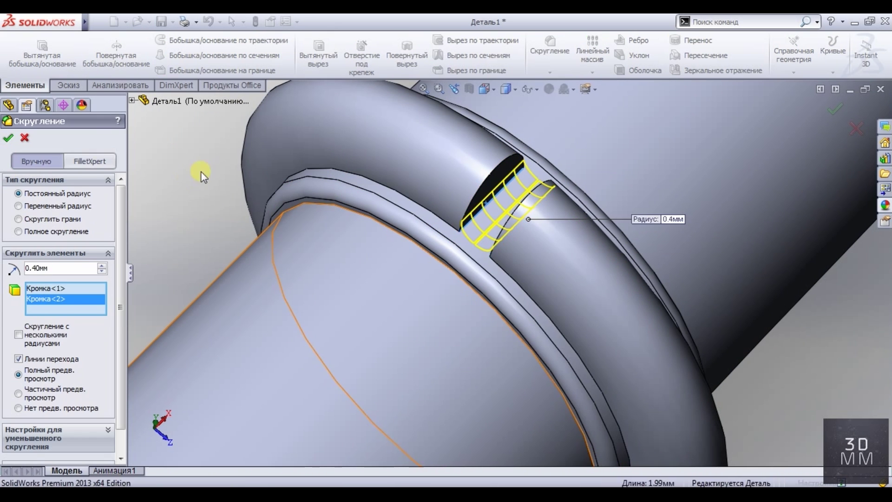
pyautogui.press('Return')
# - Fillet the last two slot edges at 0.2 mm and start a Circular Pattern
pyautogui.click(556, 44)
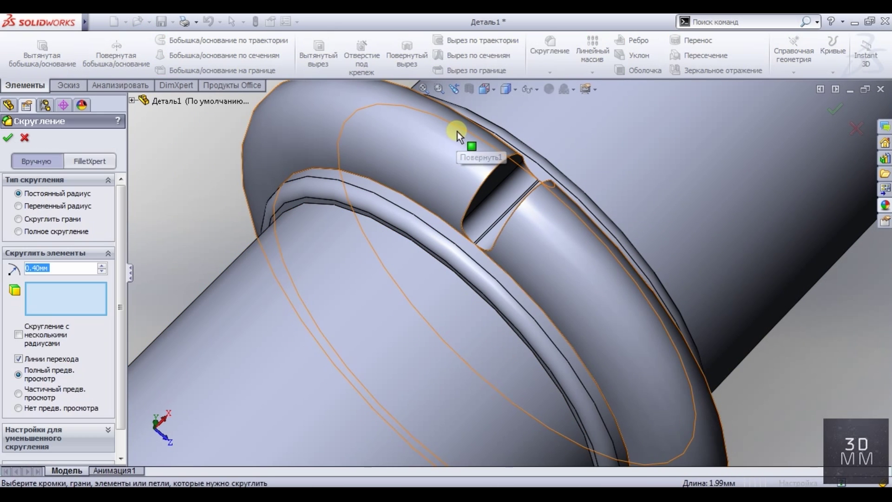
pyautogui.click(501, 182)
pyautogui.click(472, 218)
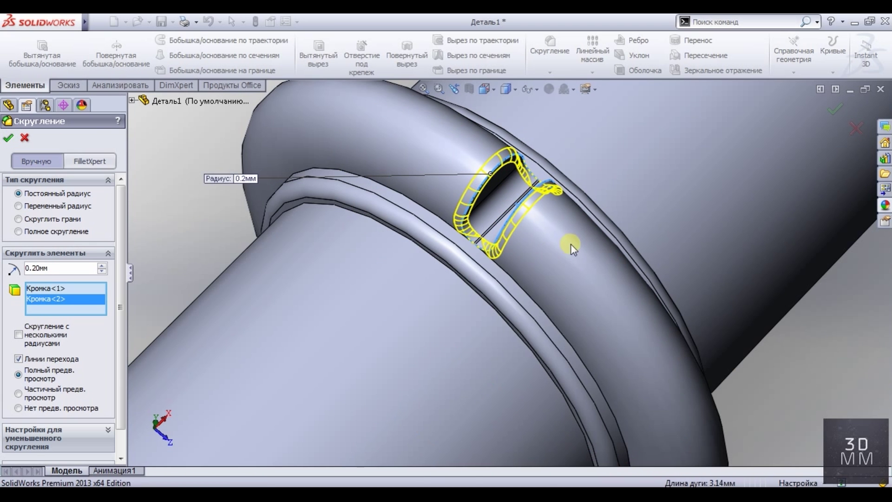
pyautogui.press('Return')
pyautogui.scroll(5, 570, 244)
pyautogui.click(593, 72)
pyautogui.click(594, 105)
# - Pattern the slot cut and Скругление14–17 around the shaft edge axis, 16 instances
pyautogui.scroll(-5, 496, 292)
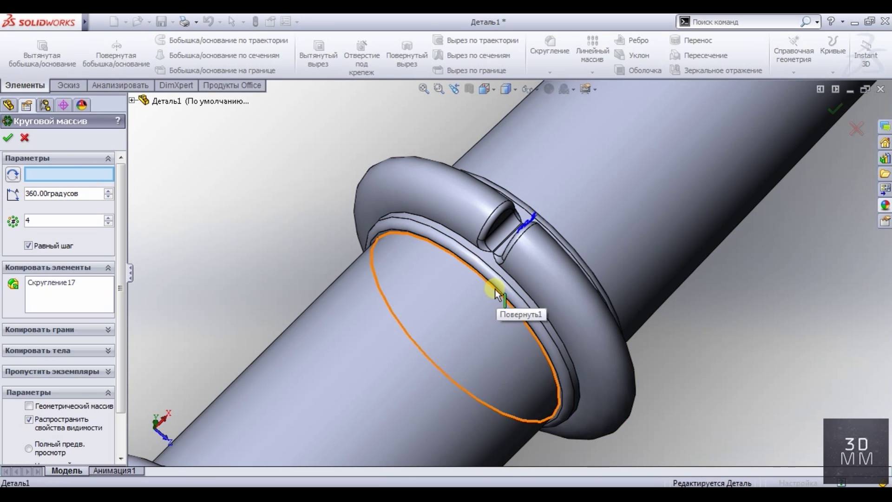
pyautogui.click(497, 292)
pyautogui.press('z')
pyautogui.press('z')
pyautogui.rightClick(70, 298)
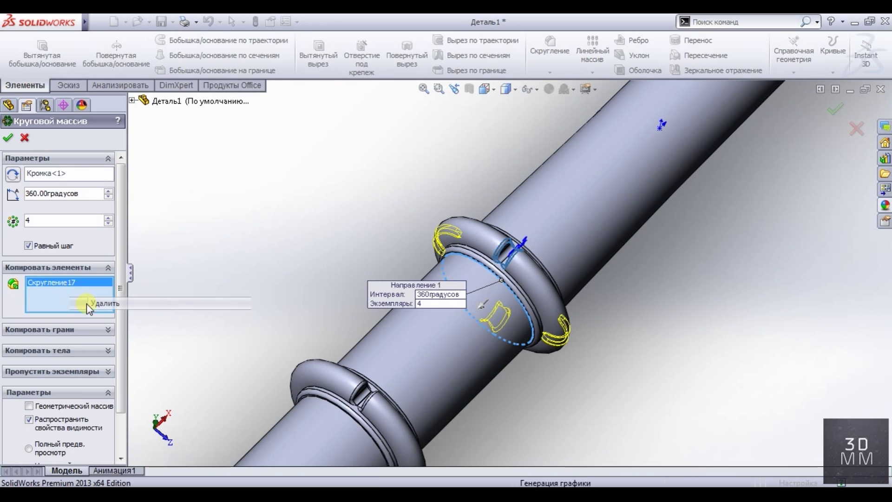
pyautogui.click(132, 101)
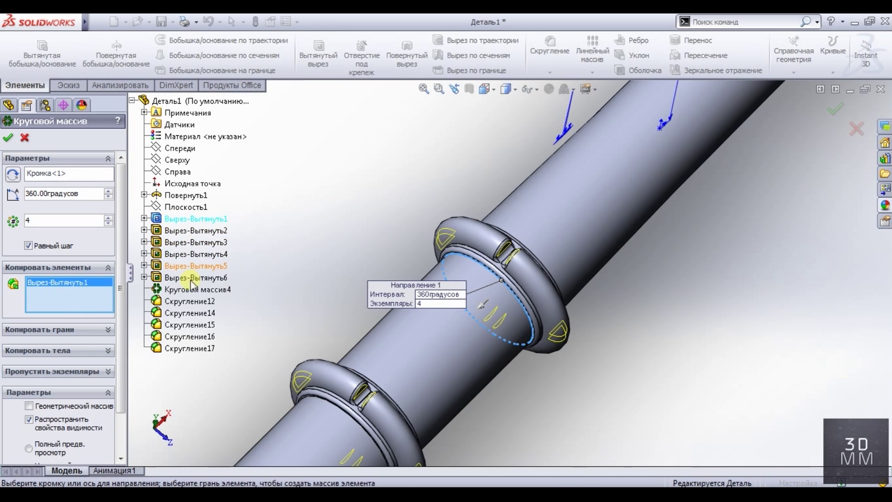
pyautogui.click(189, 313)
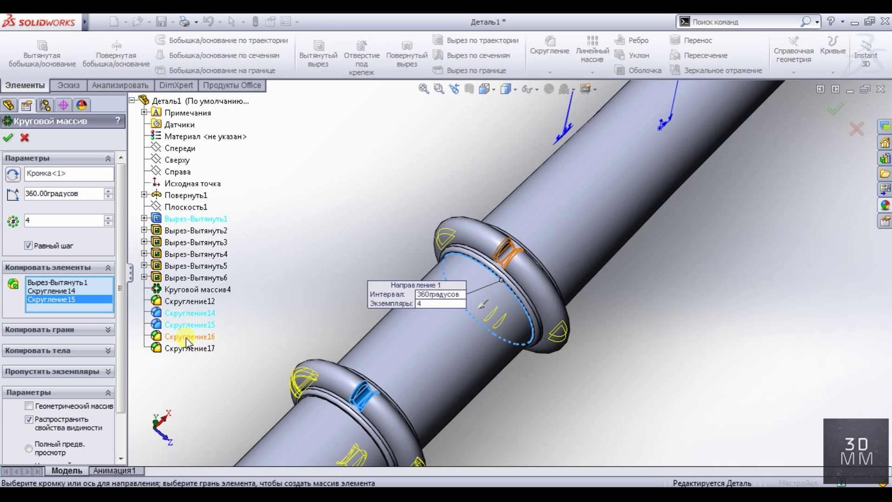
pyautogui.click(109, 218)
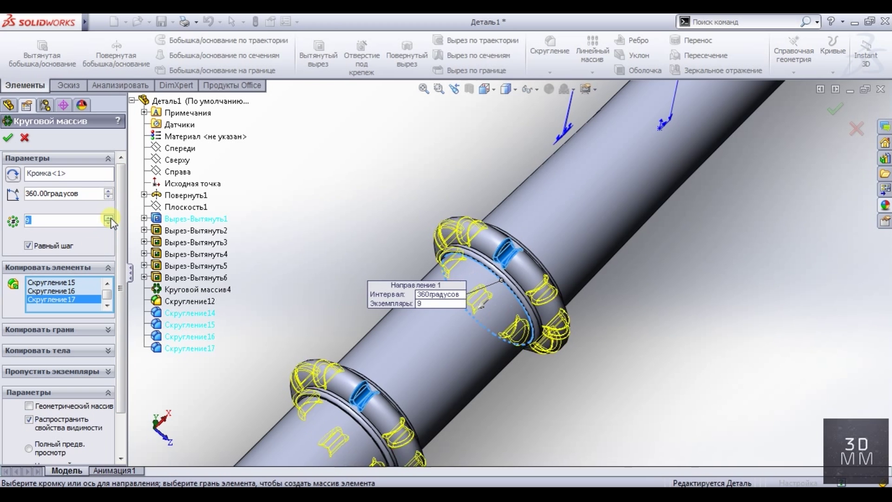
pyautogui.click(109, 218)
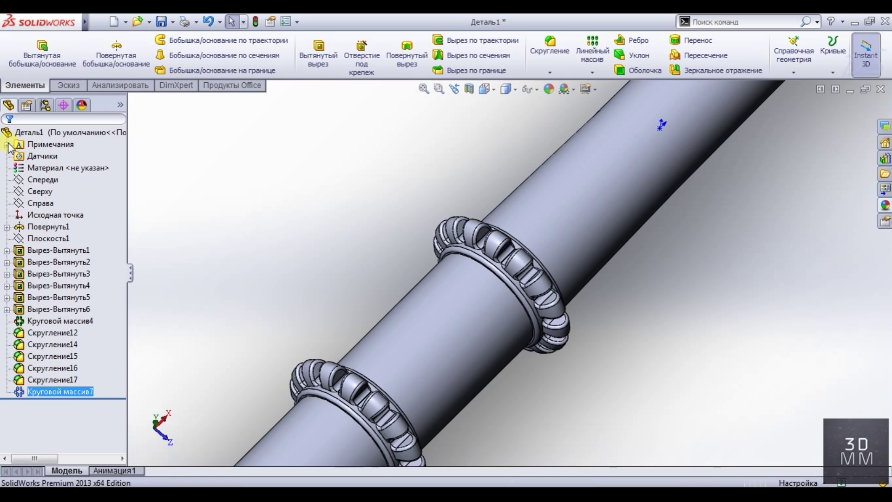
# - Orbit the staff to inspect the patterned ribbed collars
pyautogui.scroll(2, 263, 189)
pyautogui.moveTo(263, 189)
pyautogui.mouseDown(button='middle')
pyautogui.moveTo(418, 341)
pyautogui.moveTo(531, 348)
pyautogui.moveTo(538, 309)
pyautogui.mouseUp(button='middle')
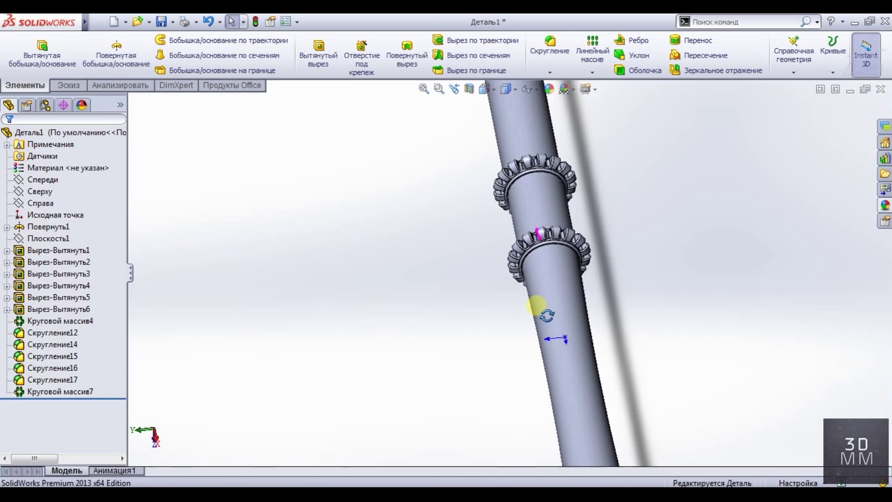
pyautogui.scroll(3, 539, 357)
pyautogui.moveTo(537, 346)
pyautogui.mouseDown(button='middle')
pyautogui.moveTo(540, 317)
pyautogui.moveTo(608, 282)
pyautogui.mouseUp(button='middle')
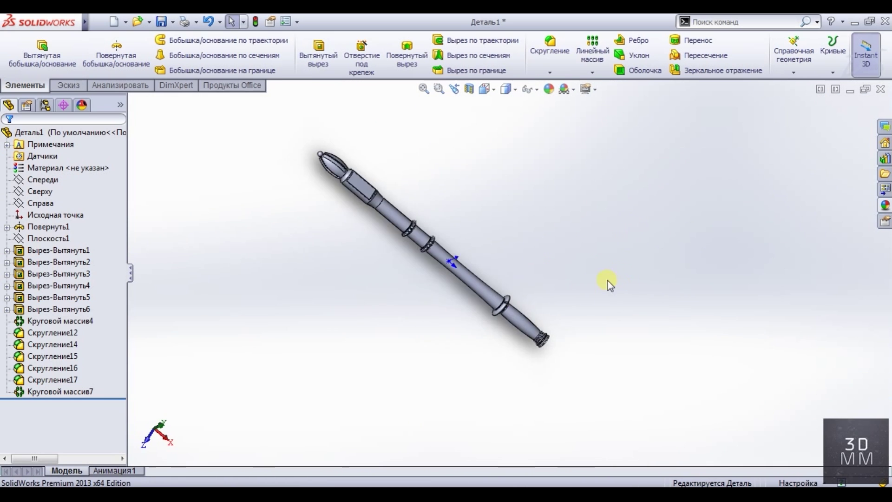
pyautogui.scroll(-3, 492, 289)
pyautogui.scroll(-3, 508, 288)
pyautogui.scroll(-3, 498, 305)
# - Round two collar edges with a 0.7 mm fillet (Скругление18)
pyautogui.press('f')
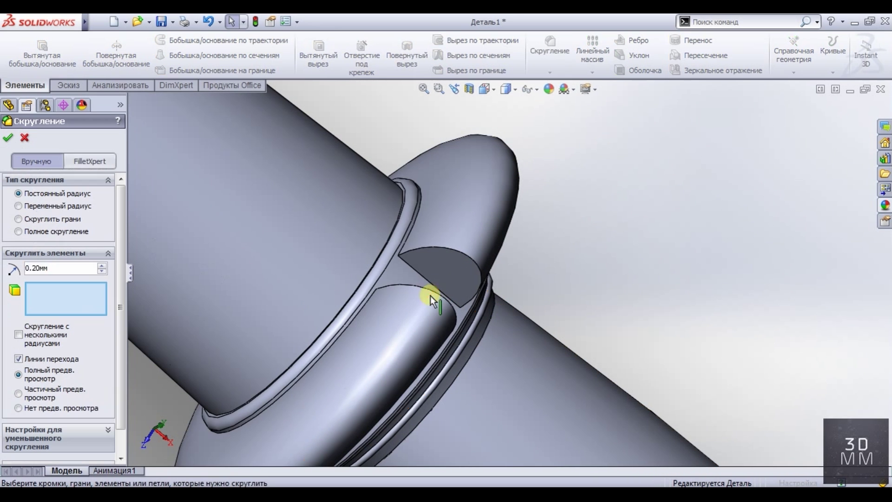
pyautogui.click(418, 273)
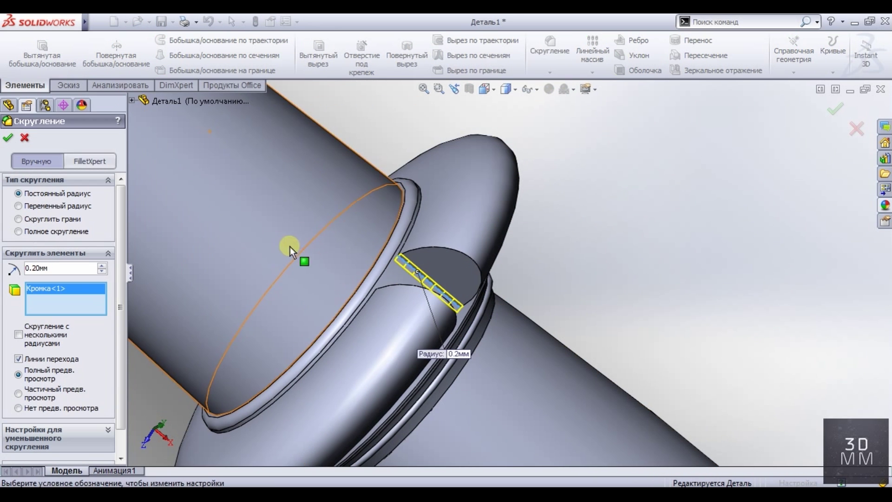
pyautogui.scroll(3, 290, 251)
pyautogui.scroll(-5, 325, 321)
pyautogui.click(361, 336)
pyautogui.scroll(3, 389, 280)
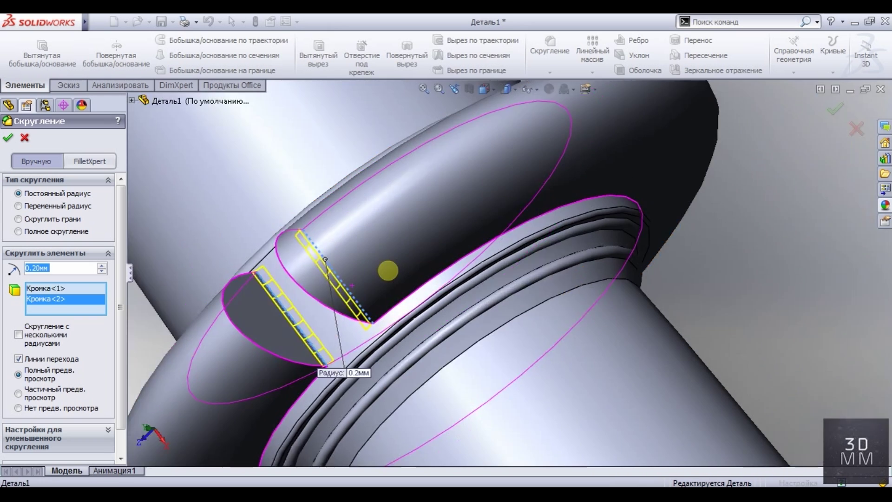
pyautogui.moveTo(389, 280); pyautogui.dragTo(195, 274, button='middle')
pyautogui.write('0.7')
pyautogui.press('Return')
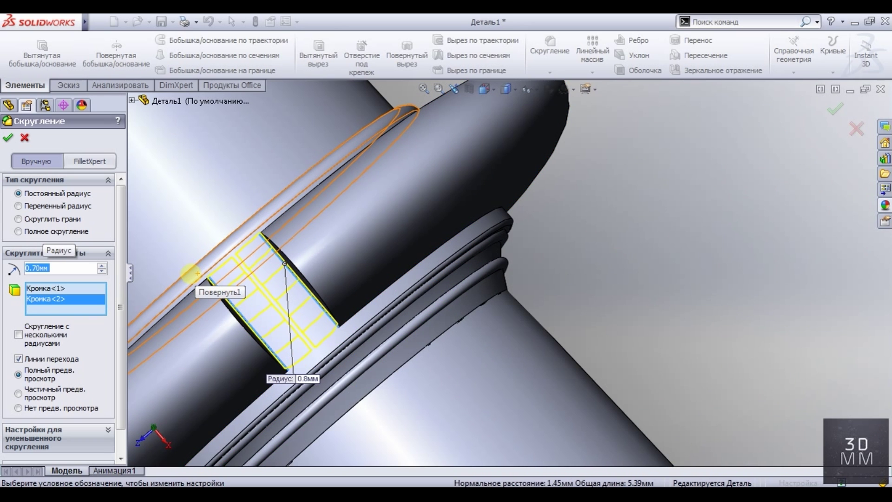
pyautogui.click(8, 138)
# - Fillet both notch edges in the collar ring at 0.5 mm (Скругление19)
pyautogui.scroll(-5, 621, 253)
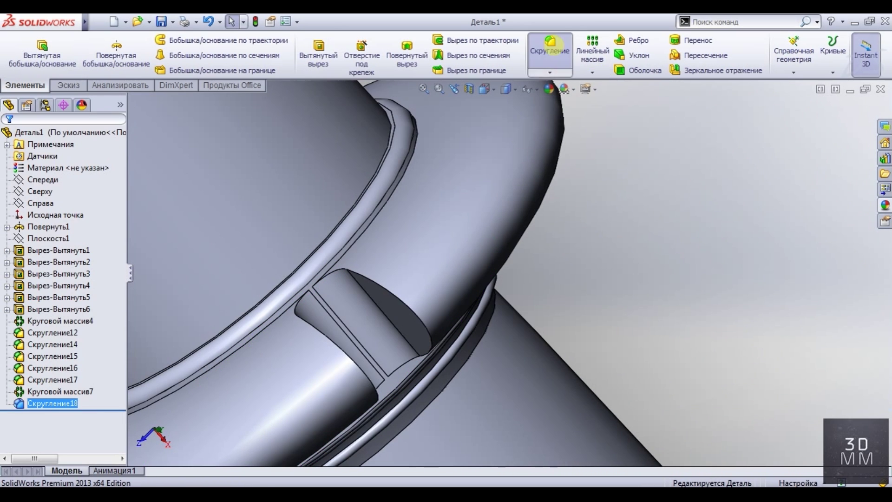
pyautogui.click(550, 47)
pyautogui.click(395, 294)
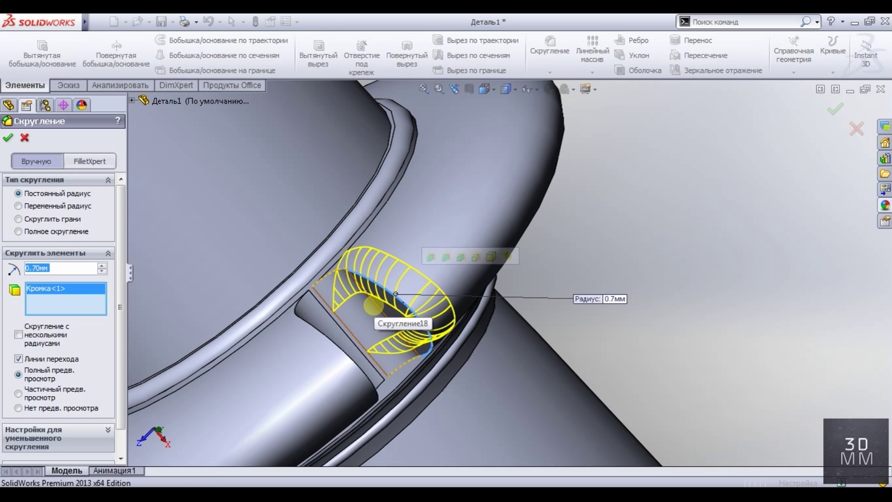
pyautogui.write('0.4')
pyautogui.press('Return')
pyautogui.click(348, 341)
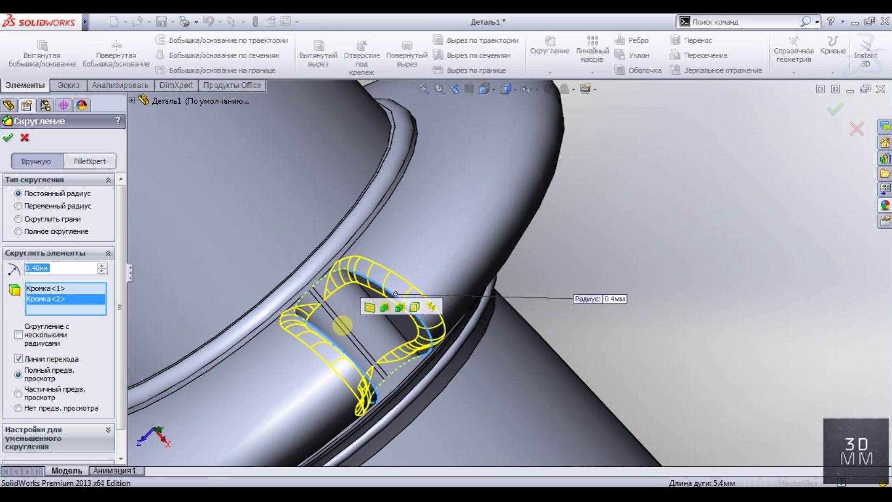
pyautogui.doubleClick(51, 268)
pyautogui.write('0.5')
pyautogui.press('Return')
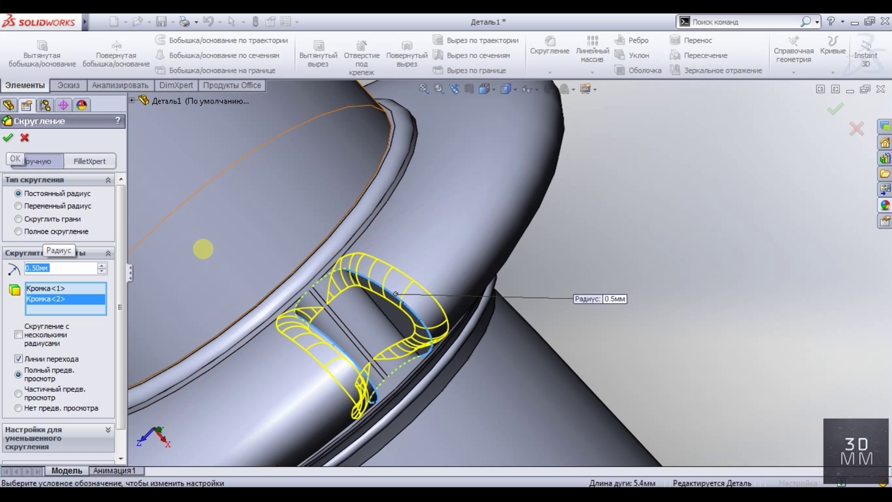
pyautogui.press('Return')
pyautogui.press('Return')
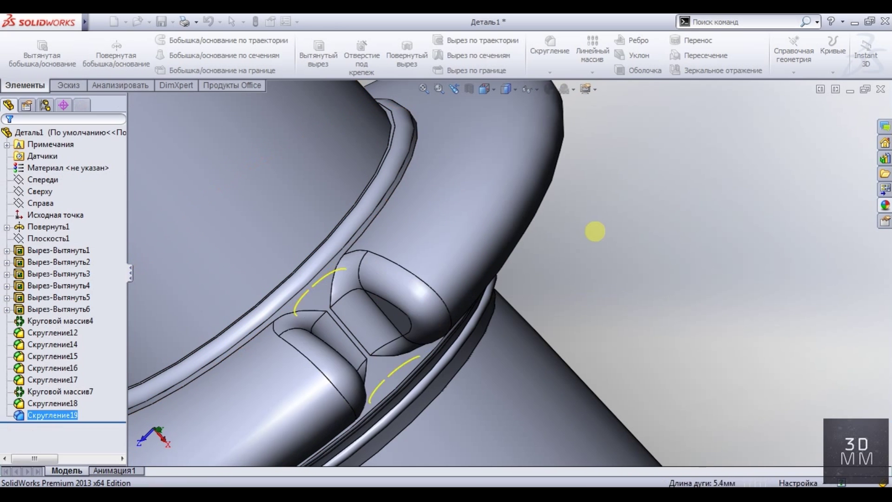
pyautogui.scroll(3, 588, 251)
pyautogui.scroll(3, 581, 293)
pyautogui.scroll(-4, 567, 325)
# - Round three ring-gap edges with a 0.2 mm fillet (Скругление20)
pyautogui.scroll(-3, 521, 279)
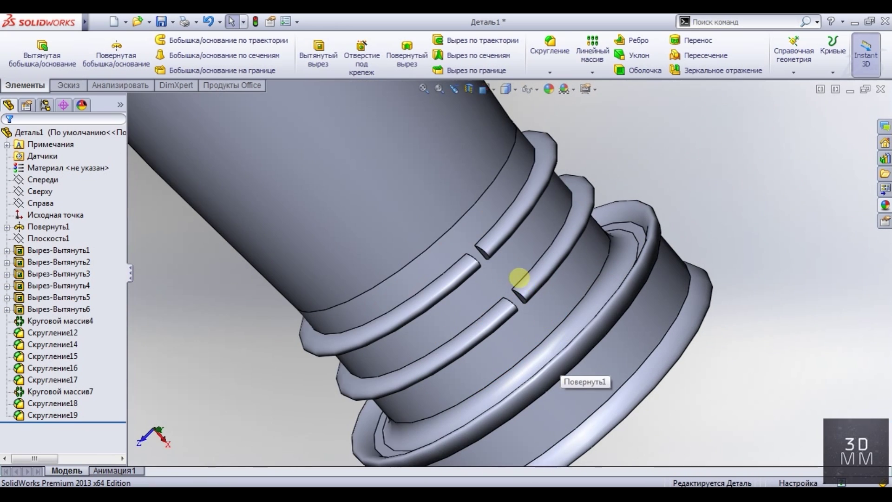
pyautogui.press('Return')
pyautogui.scroll(-3, 518, 261)
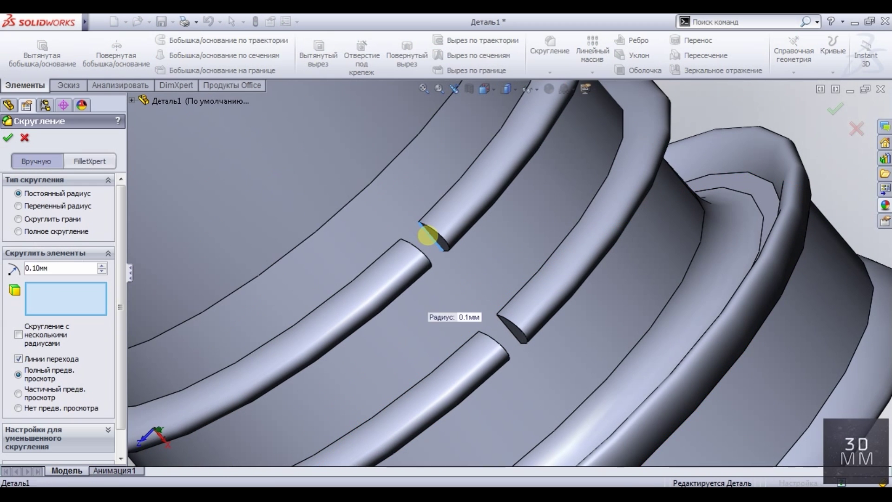
pyautogui.click(508, 325)
pyautogui.scroll(2, 464, 288)
pyautogui.scroll(2, 372, 349)
pyautogui.scroll(-4, 344, 372)
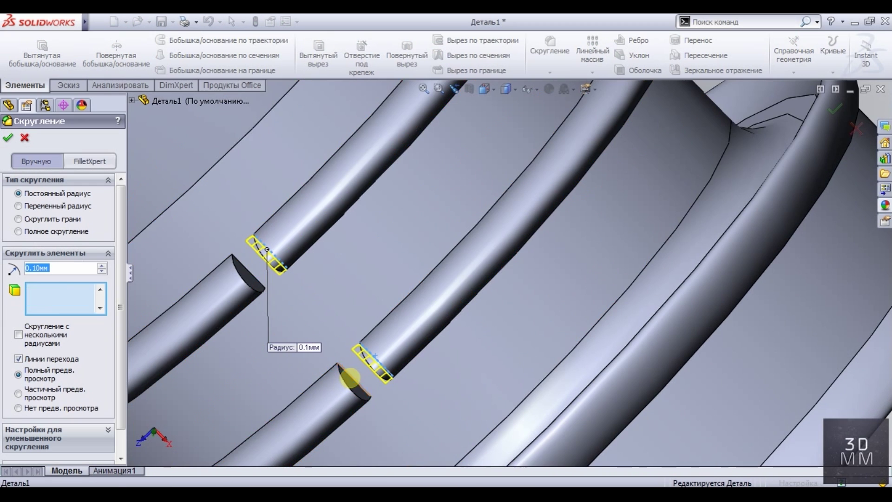
pyautogui.click(346, 374)
pyautogui.click(240, 261)
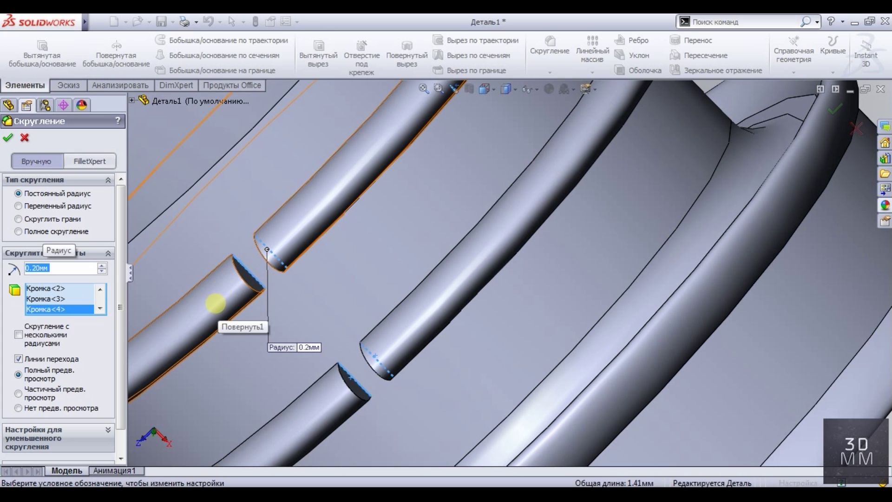
pyautogui.click(8, 138)
# - Round the gap edges on the other ring with a 0.1 mm fillet (Скругление21)
pyautogui.click(550, 49)
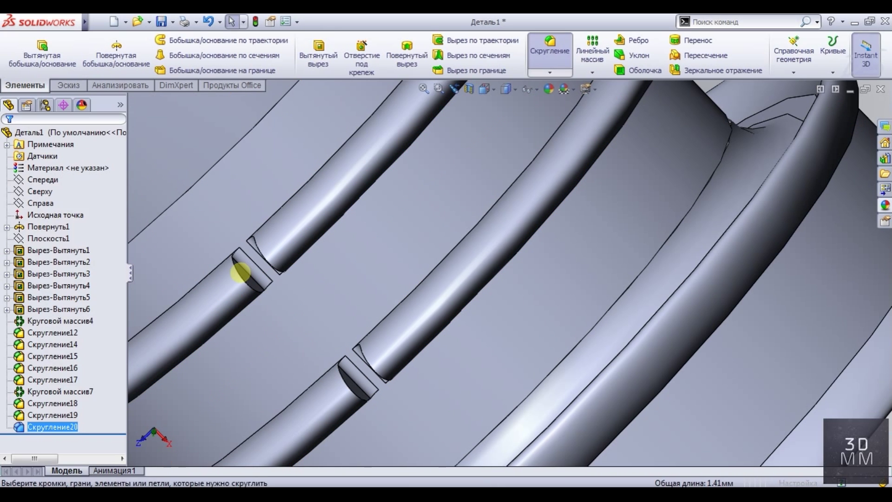
pyautogui.click(238, 273)
pyautogui.click(343, 373)
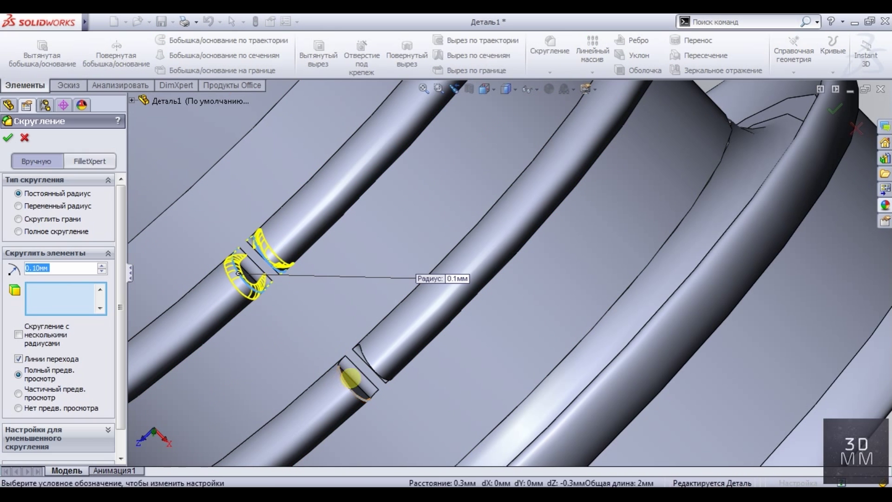
pyautogui.click(369, 364)
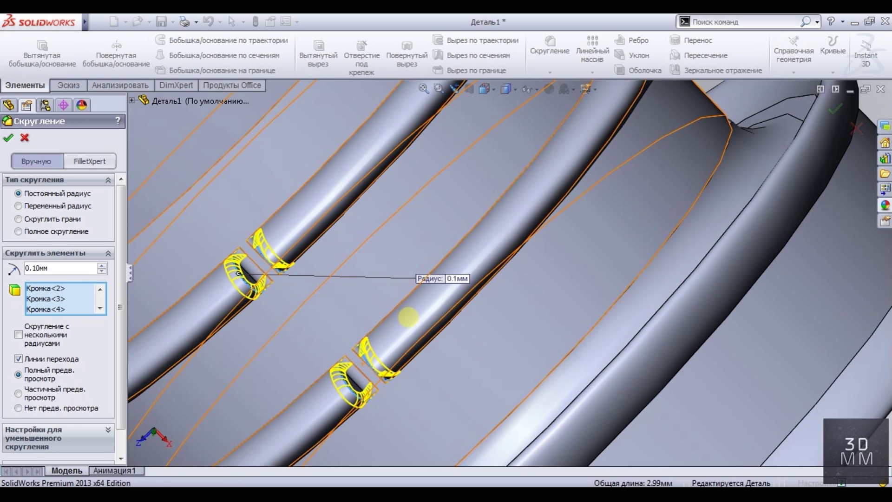
pyautogui.press('Return')
pyautogui.scroll(5, 407, 320)
pyautogui.scroll(3, 243, 365)
# - Circular-pattern the notch cut with Скругление18 and Скругление19 ten times around the collar rim
pyautogui.click(592, 72)
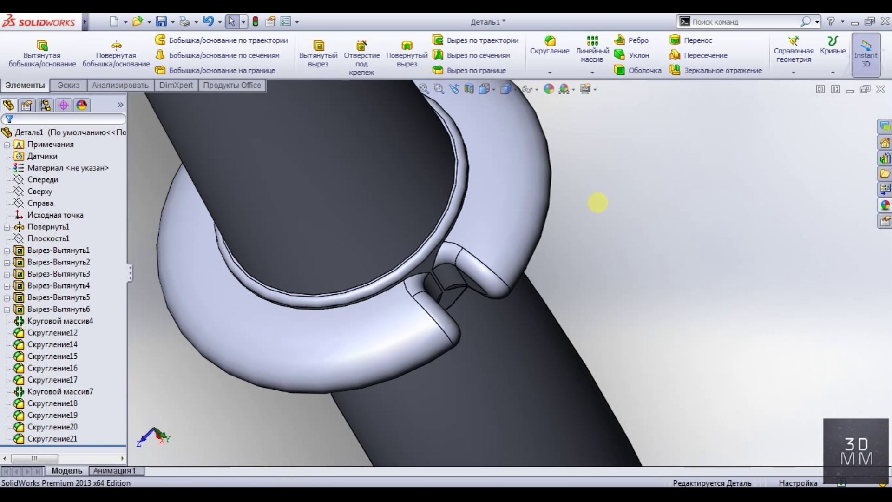
pyautogui.click(593, 72)
pyautogui.click(628, 97)
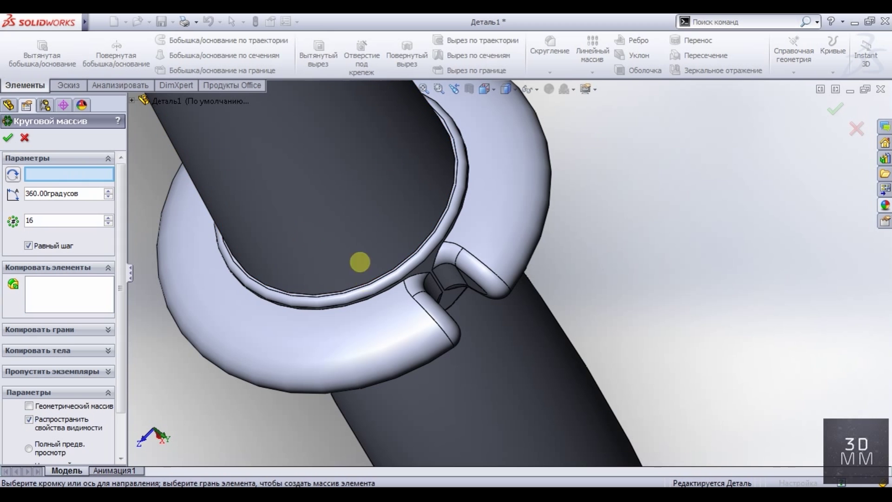
pyautogui.click(314, 288)
pyautogui.click(132, 100)
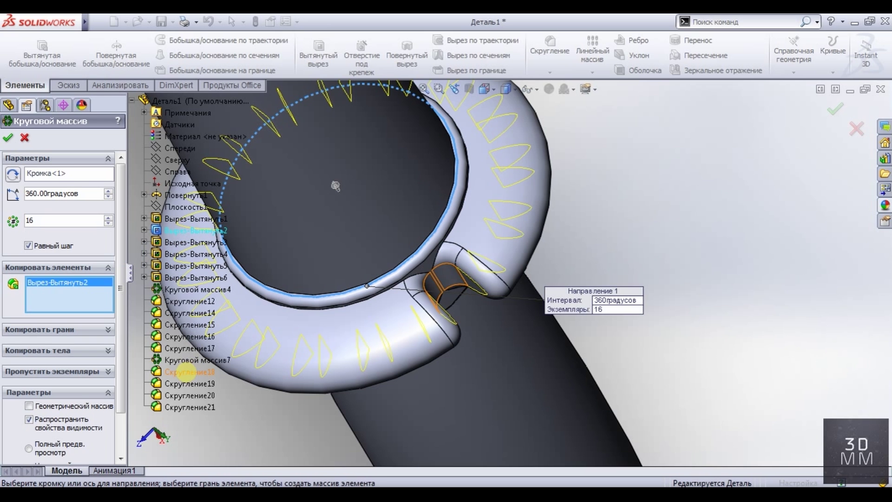
pyautogui.click(186, 372)
pyautogui.click(186, 383)
pyautogui.click(107, 224)
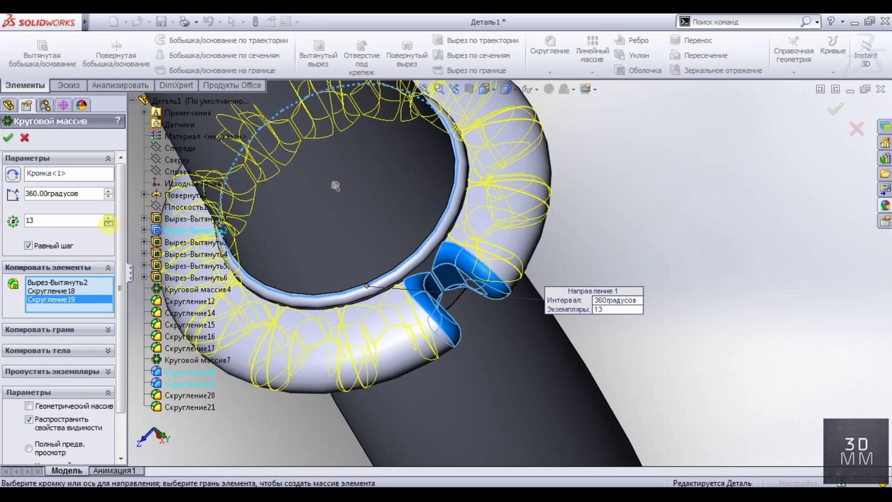
pyautogui.click(107, 218)
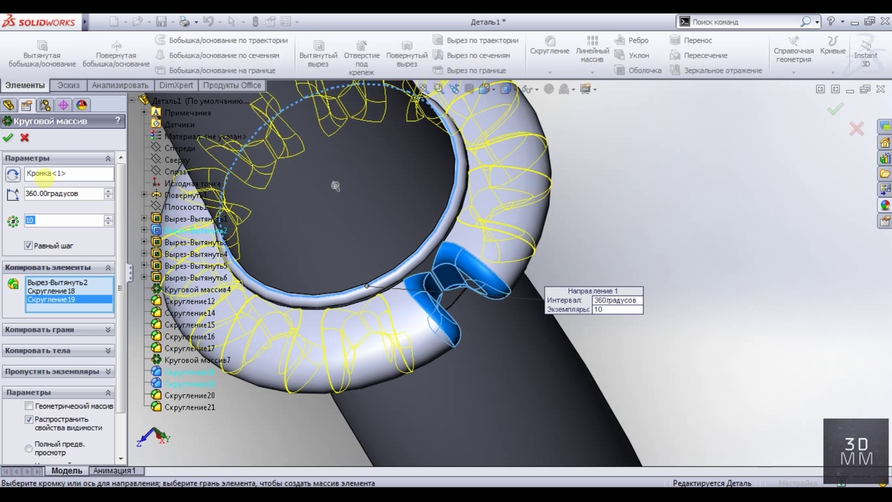
pyautogui.click(8, 138)
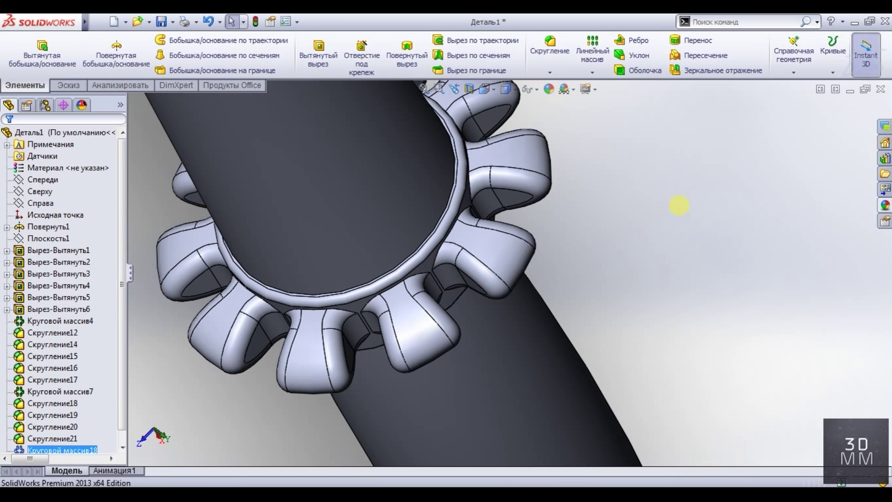
pyautogui.scroll(-5, 678, 199)
pyautogui.moveTo(572, 223)
pyautogui.mouseDown(button='middle')
pyautogui.moveTo(463, 204)
pyautogui.moveTo(564, 288)
pyautogui.moveTo(508, 245)
pyautogui.mouseUp(button='middle')
# - Circular-pattern Вырез-Вытянуть3, Скругление20 and Скругление21 33 times around the shaft end edge
pyautogui.scroll(4, 532, 255)
pyautogui.scroll(3, 596, 347)
pyautogui.scroll(4, 596, 347)
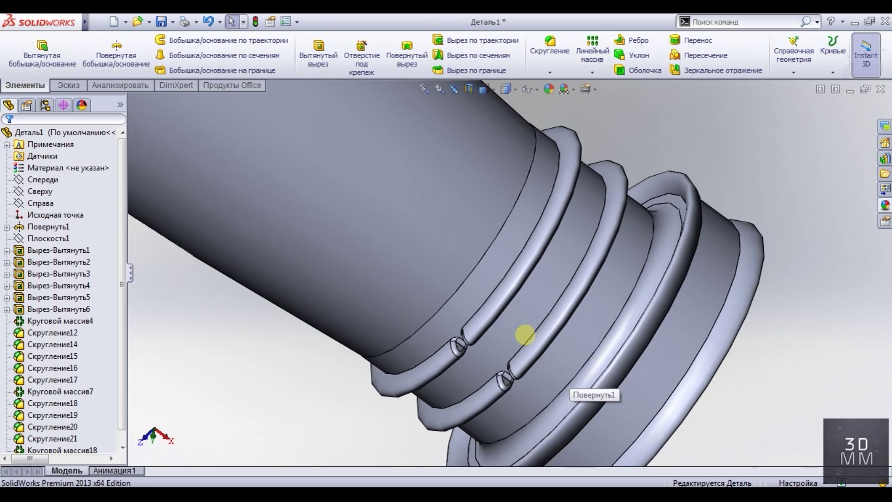
pyautogui.scroll(3, 522, 334)
pyautogui.click(605, 98)
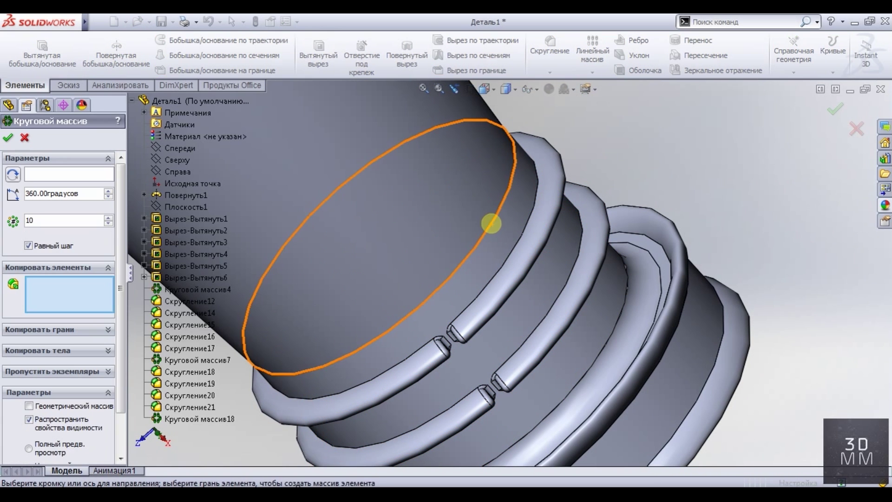
pyautogui.click(477, 244)
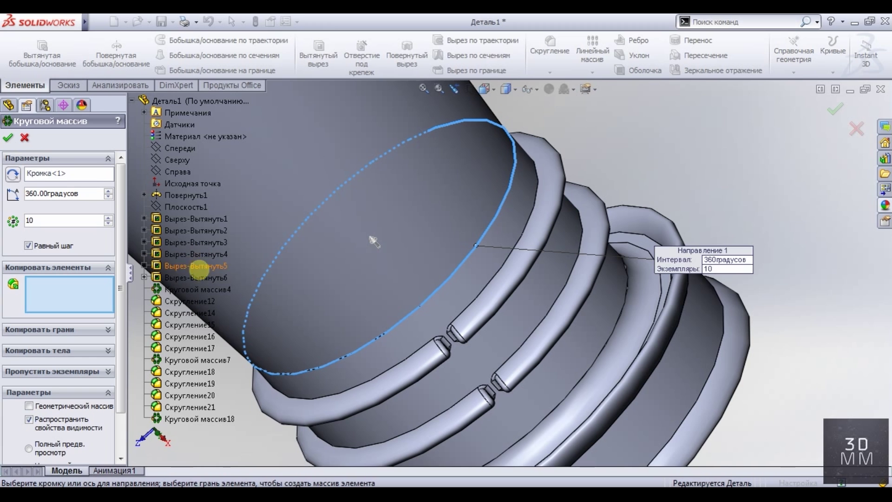
pyautogui.click(198, 243)
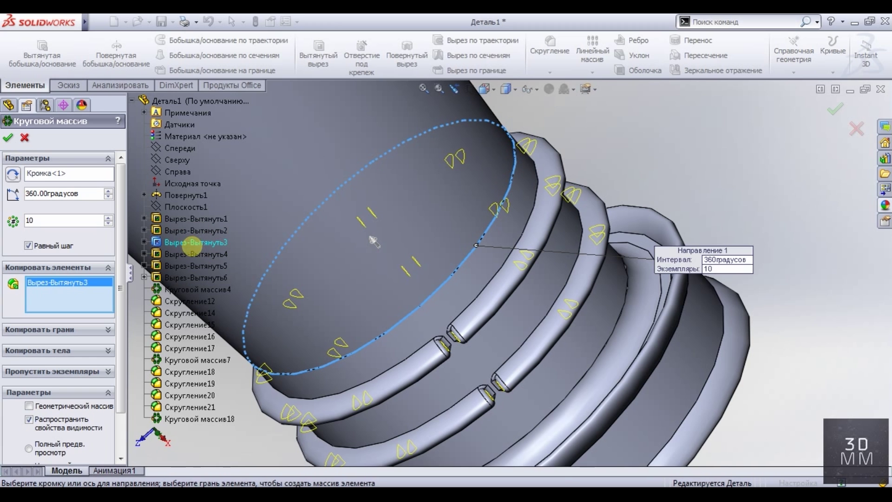
pyautogui.click(193, 395)
pyautogui.click(190, 407)
pyautogui.click(108, 217)
pyautogui.click(108, 217)
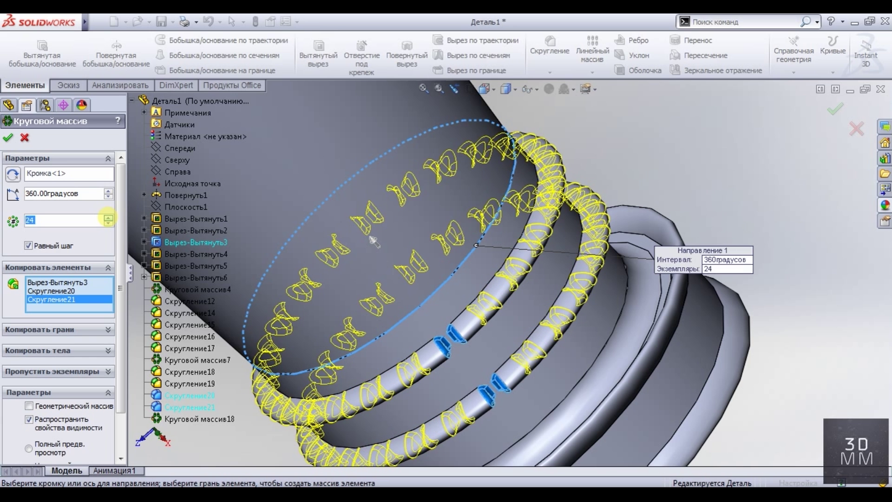
pyautogui.click(109, 217)
pyautogui.click(109, 217)
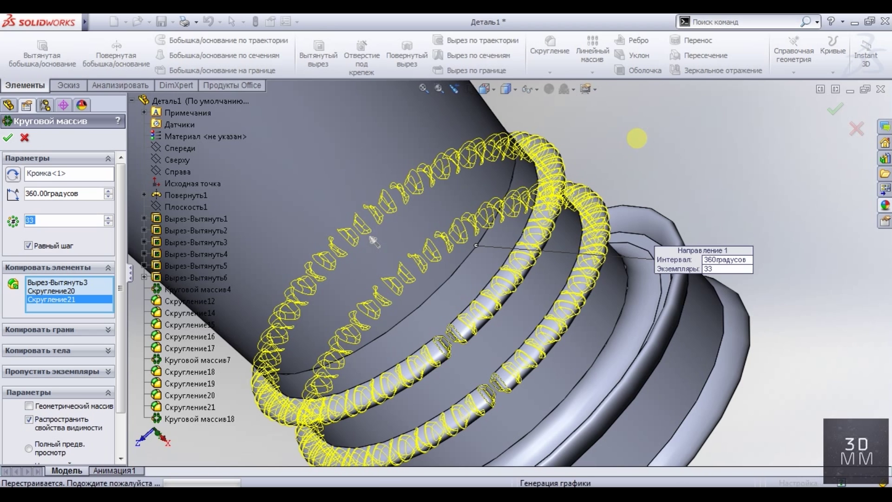
pyautogui.scroll(5, 636, 137)
# - Zoom and orbit in on the ringed, slotted tip end of the staff
pyautogui.scroll(3, 567, 170)
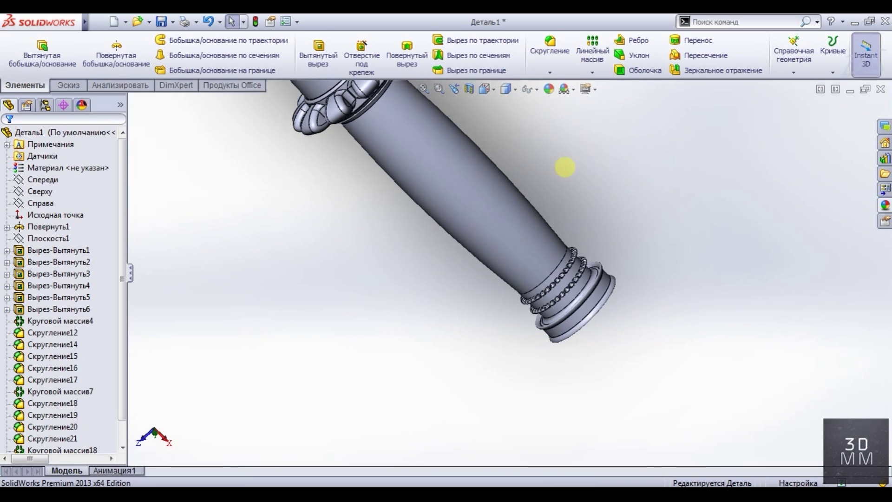
pyautogui.scroll(2, 538, 155)
pyautogui.moveTo(539, 154)
pyautogui.mouseDown(button='middle')
pyautogui.moveTo(528, 140)
pyautogui.moveTo(572, 154)
pyautogui.mouseUp(button='middle')
pyautogui.scroll(-2, 590, 249)
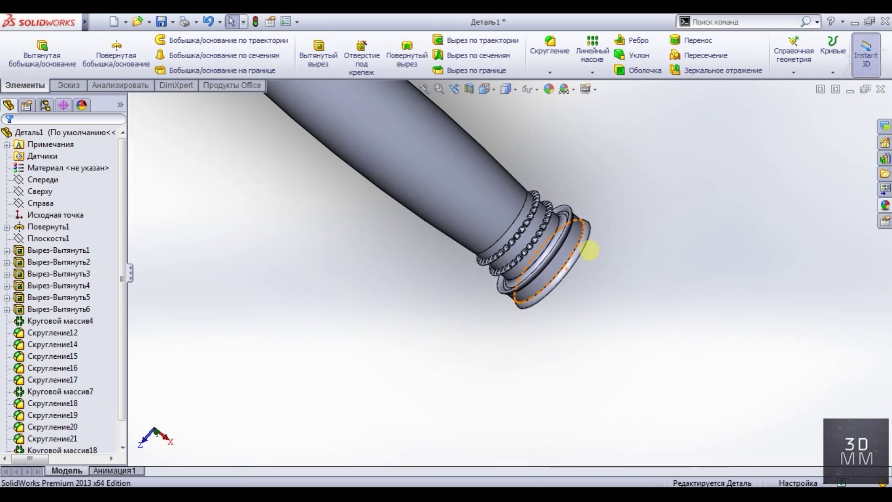
pyautogui.scroll(-3, 578, 242)
pyautogui.scroll(2, 577, 243)
pyautogui.scroll(3, 572, 244)
pyautogui.scroll(-3, 399, 177)
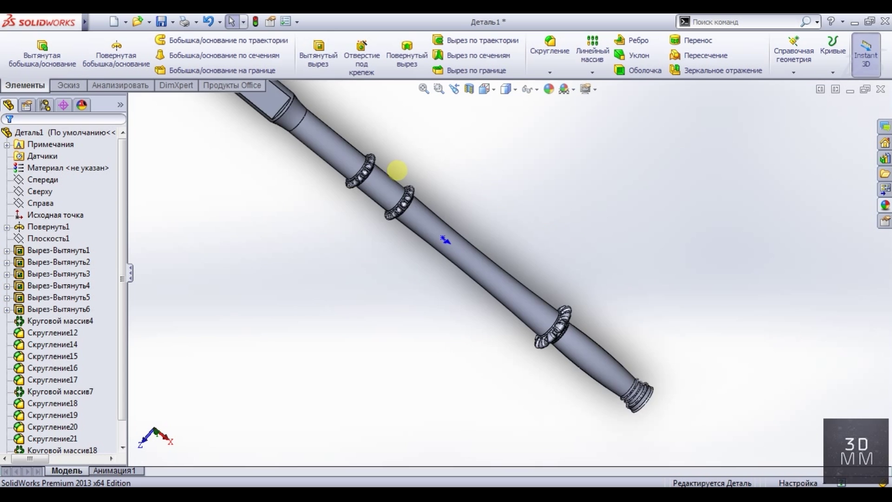
pyautogui.scroll(-2, 398, 174)
pyautogui.scroll(3, 397, 174)
pyautogui.scroll(-1, 389, 166)
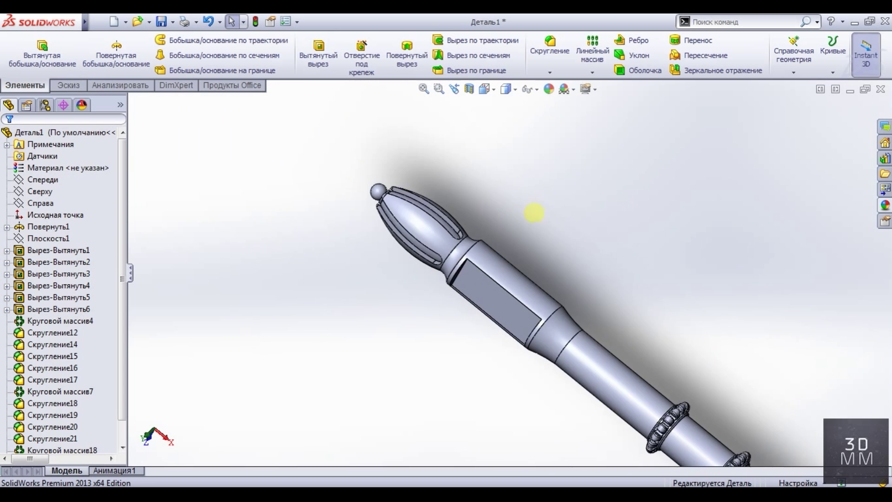
pyautogui.scroll(-4, 393, 211)
pyautogui.scroll(-2, 393, 211)
pyautogui.scroll(-2, 399, 210)
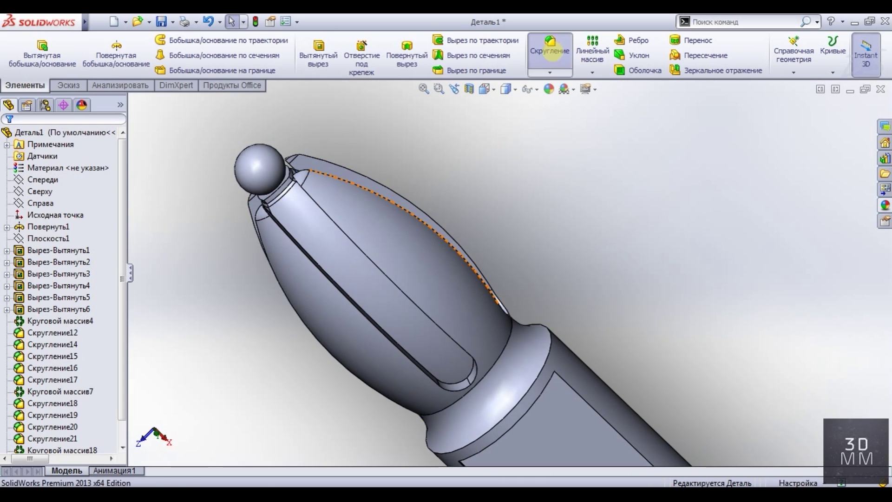
# - Fillet every edge of the slotted tip's outer face with a 0.1 mm radius
pyautogui.click(550, 51)
pyautogui.click(355, 201)
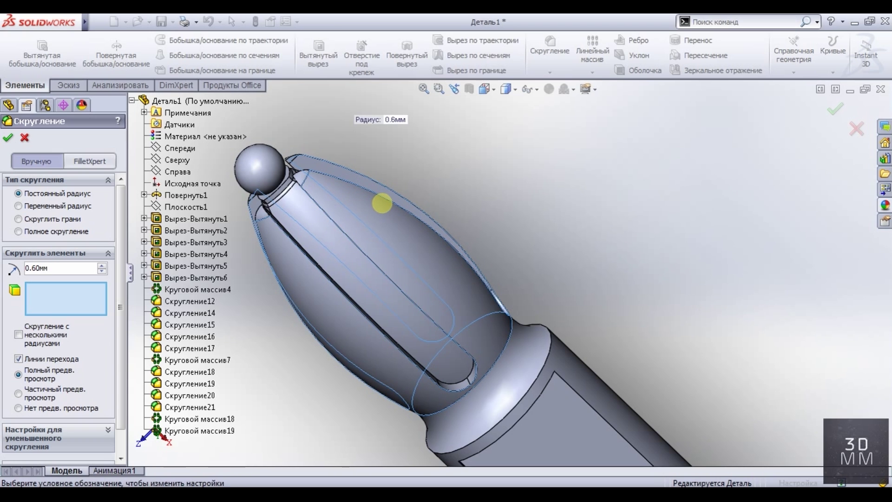
pyautogui.click(382, 203)
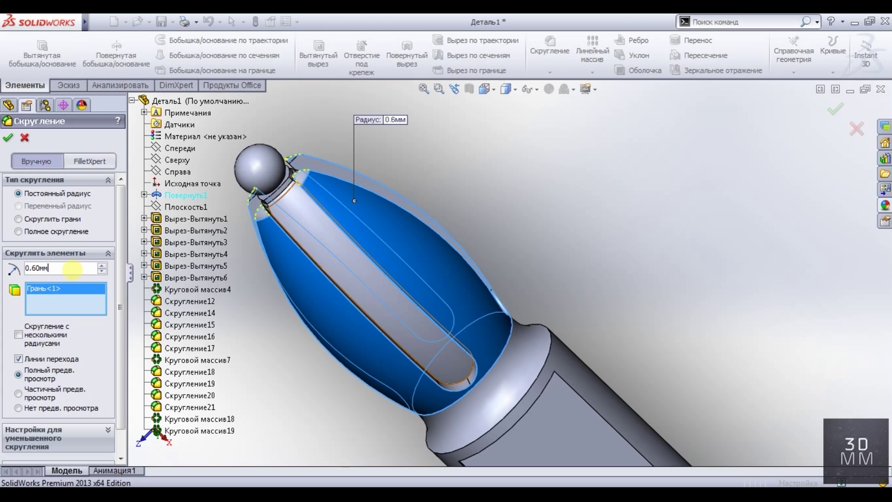
pyautogui.write('0.1')
pyautogui.press('Return')
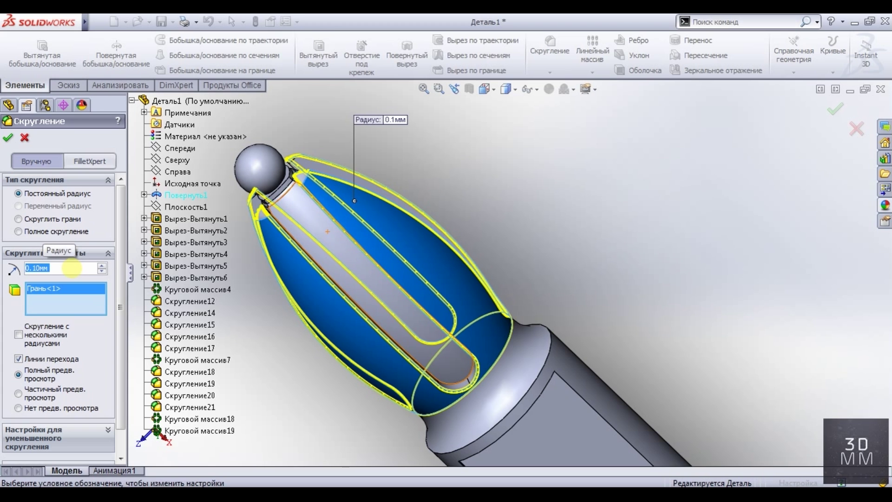
pyautogui.press('Return')
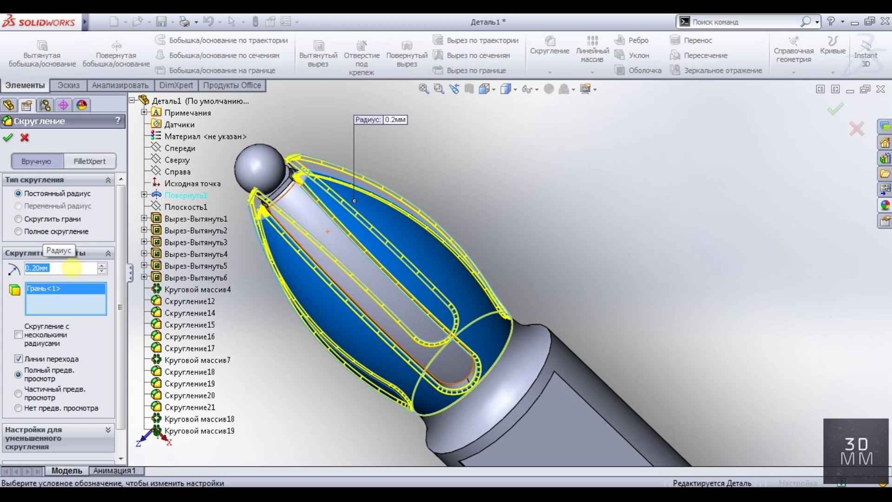
pyautogui.write('0.1')
pyautogui.press('Return')
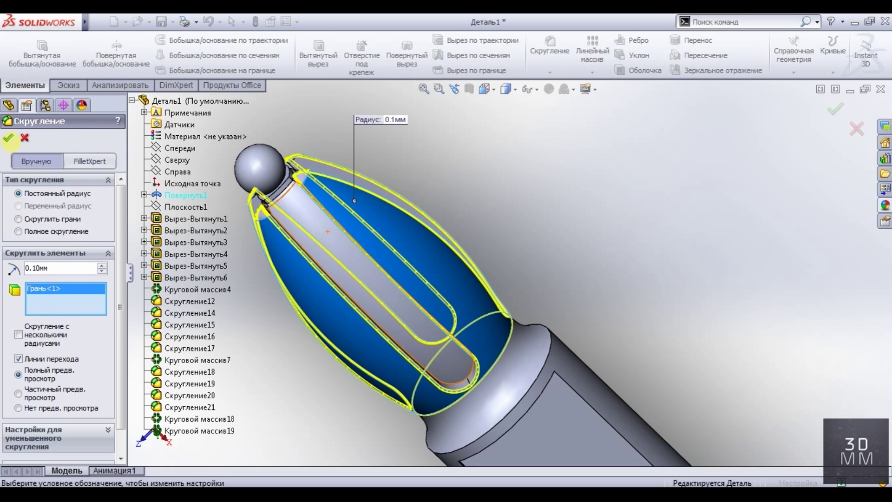
pyautogui.press('Return')
pyautogui.moveTo(592, 264); pyautogui.dragTo(593, 318, button='middle')
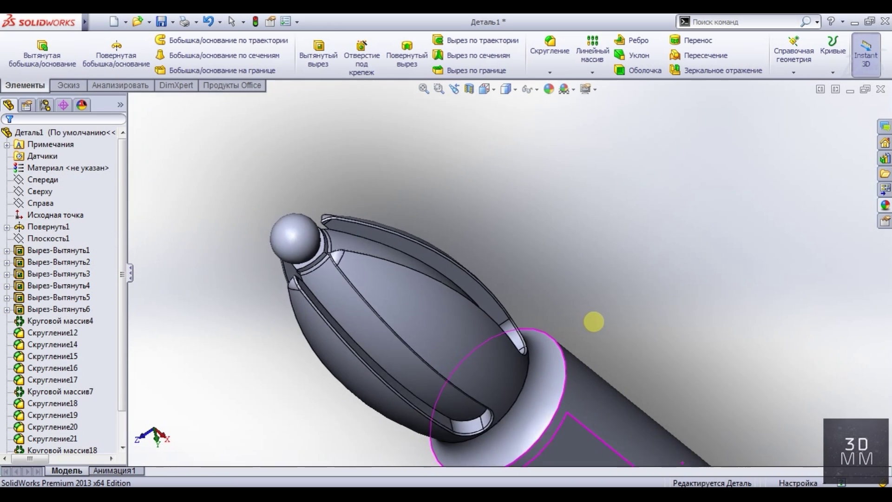
# - Orient the view straight onto the flat pocket face and select it for sketching
pyautogui.scroll(3, 536, 345)
pyautogui.moveTo(536, 345)
pyautogui.mouseDown(button='middle')
pyautogui.moveTo(542, 231)
pyautogui.moveTo(538, 349)
pyautogui.mouseUp(button='middle')
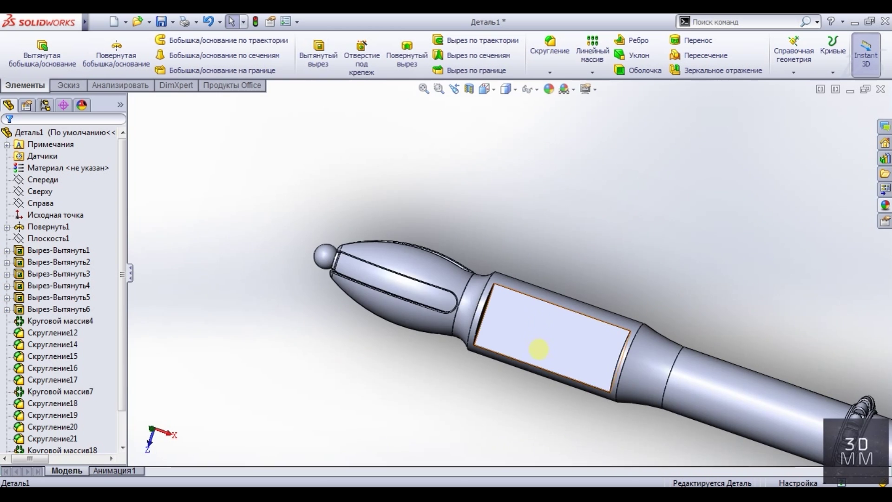
pyautogui.scroll(-5, 514, 309)
pyautogui.scroll(2, 514, 309)
pyautogui.scroll(5, 514, 251)
pyautogui.scroll(3, 512, 378)
pyautogui.moveTo(511, 378)
pyautogui.mouseDown(button='middle')
pyautogui.moveTo(478, 325)
pyautogui.moveTo(535, 260)
pyautogui.mouseUp(button='middle')
pyautogui.click(593, 72)
pyautogui.scroll(-3, 508, 115)
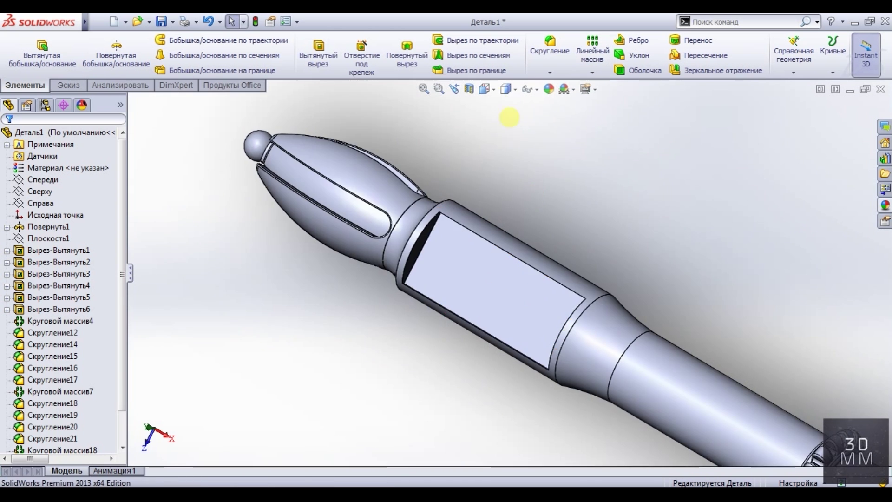
pyautogui.scroll(3, 508, 115)
pyautogui.click(485, 90)
pyautogui.click(528, 120)
pyautogui.click(394, 269)
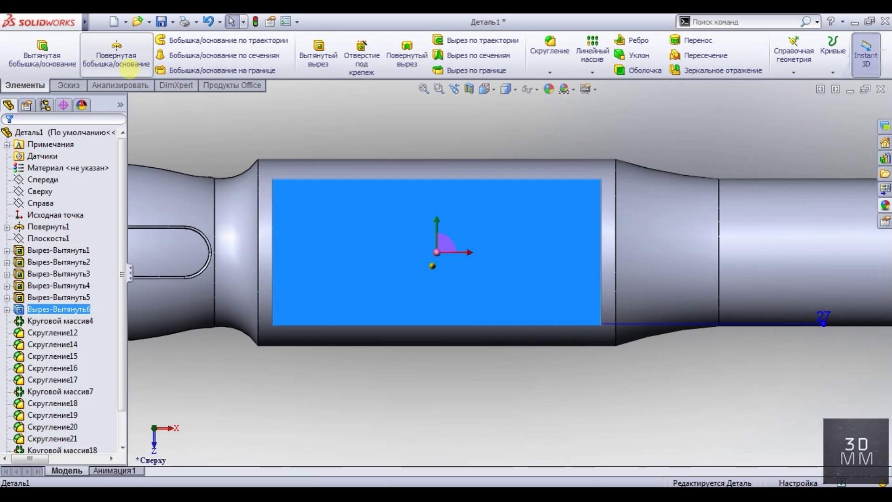
# - Sketch three small circles on the pocket face
pyautogui.click(125, 40)
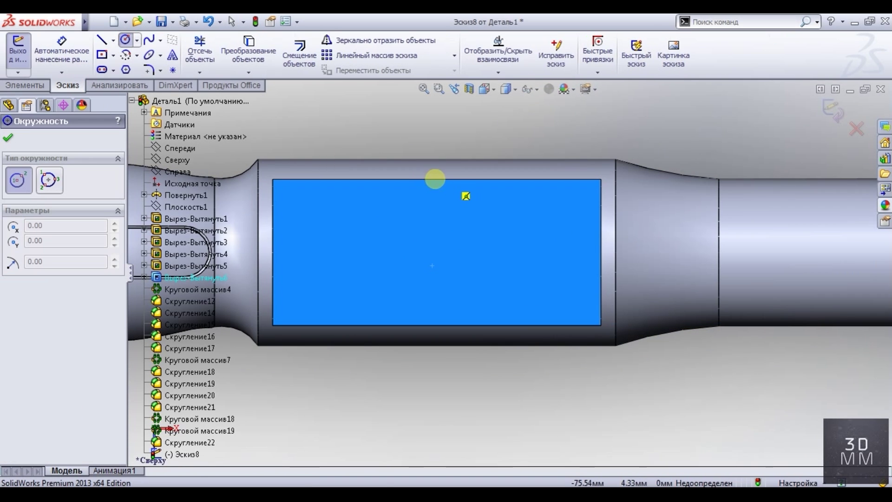
pyautogui.click(437, 217)
pyautogui.click(435, 234)
pyautogui.press('Escape')
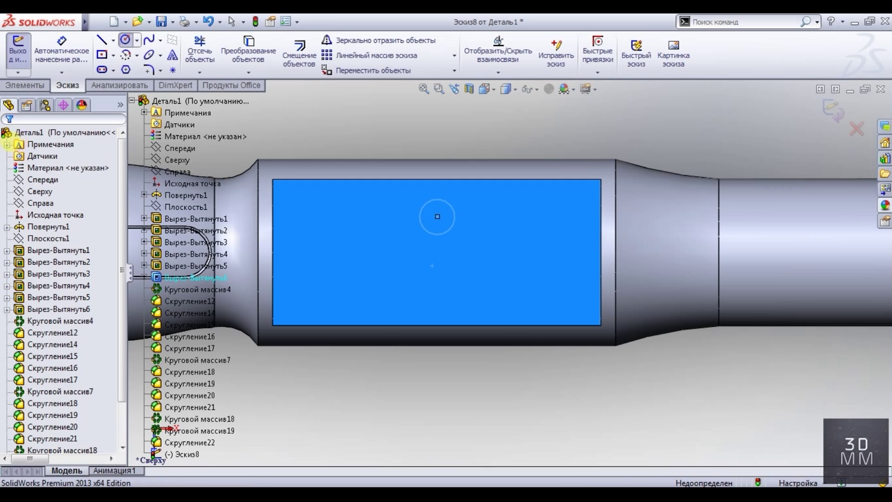
pyautogui.press('Escape')
pyautogui.moveTo(374, 279); pyautogui.dragTo(356, 274)
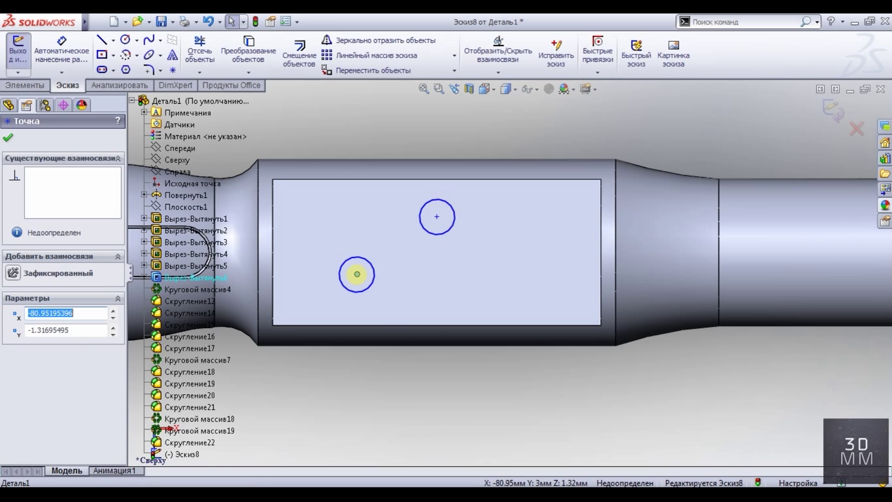
pyautogui.moveTo(431, 416)
pyautogui.mouseDown()
pyautogui.moveTo(503, 279)
pyautogui.moveTo(505, 286)
pyautogui.mouseUp()
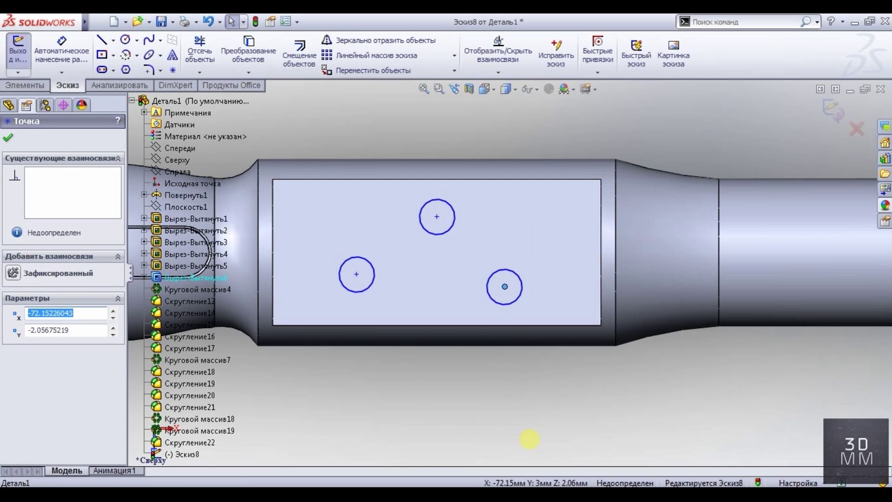
pyautogui.click(520, 286)
# - Extrude the three circles into bosses 1 mm high
pyautogui.click(25, 85)
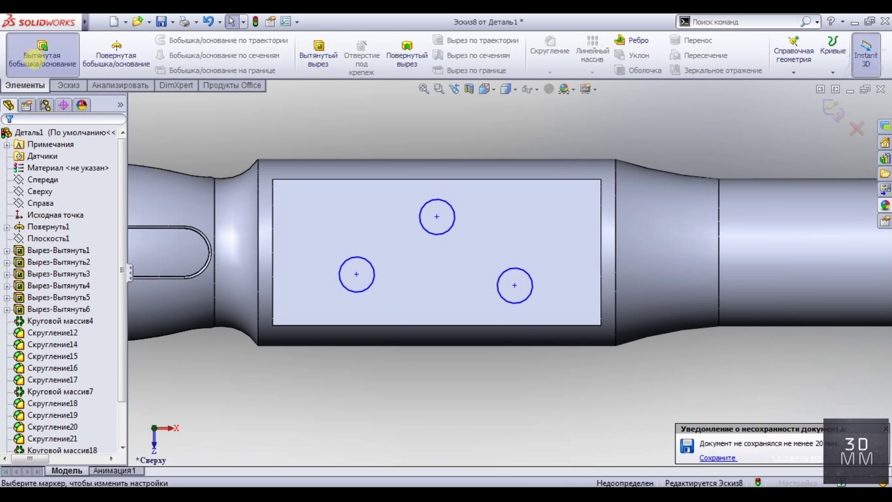
pyautogui.click(41, 54)
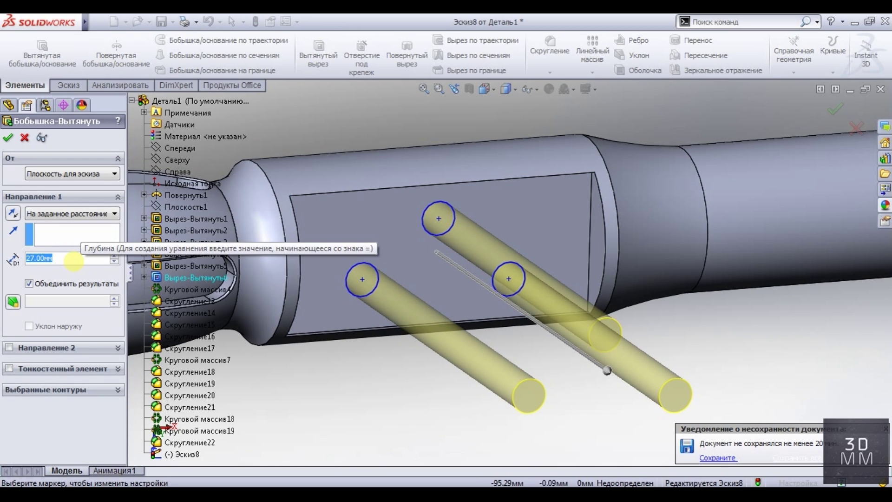
pyautogui.write('10')
pyautogui.press('Return')
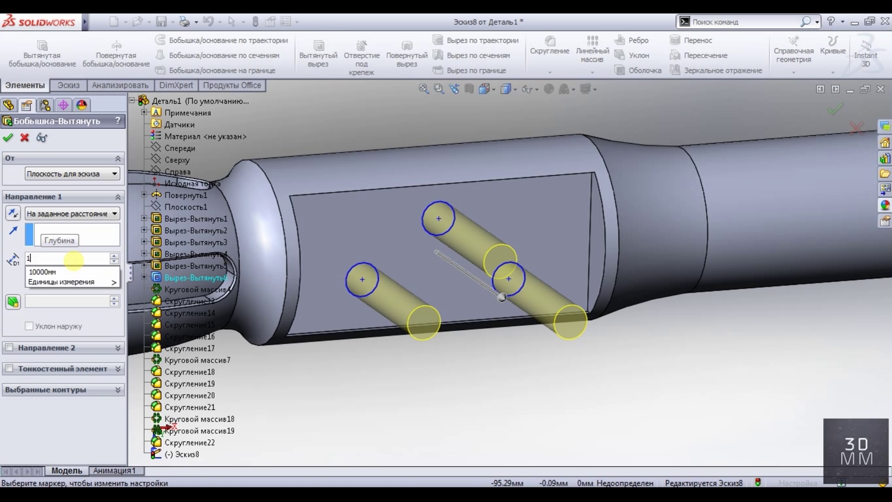
pyautogui.press('Return')
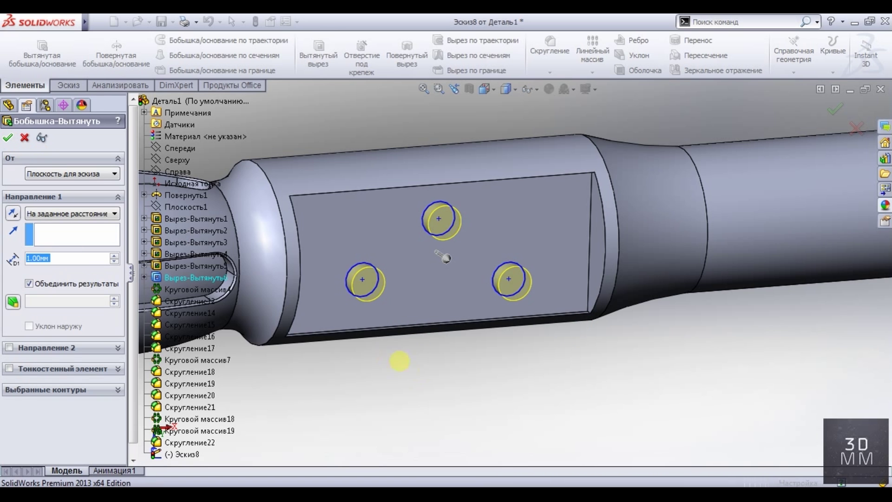
pyautogui.press('Return')
# - Dome the three boss top edges with a 0.8 mm fillet
pyautogui.click(550, 48)
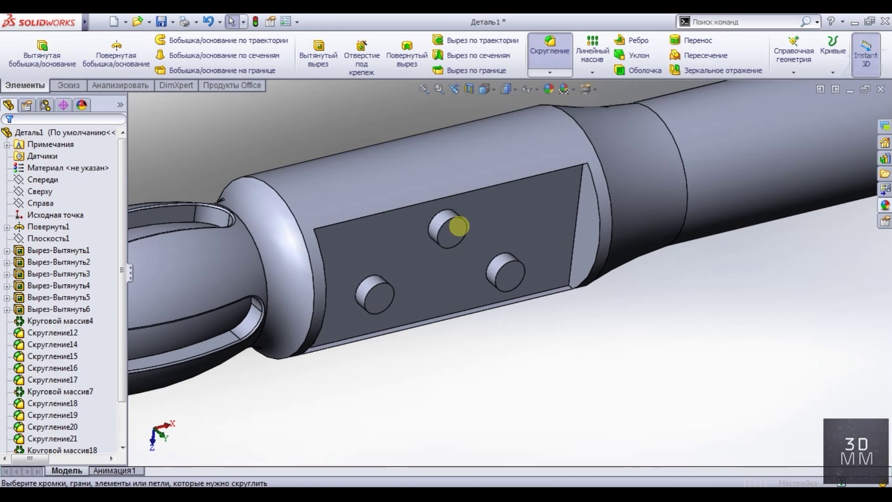
pyautogui.click(447, 236)
pyautogui.click(379, 300)
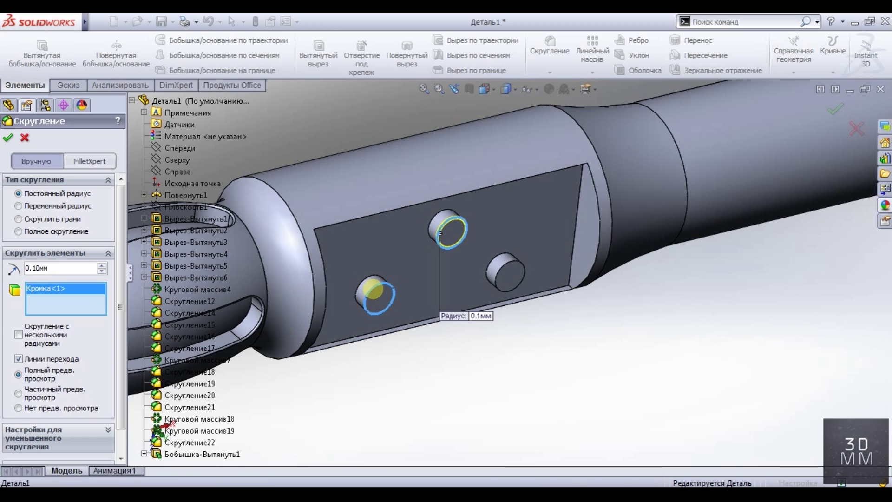
pyautogui.click(502, 265)
pyautogui.write('0.5')
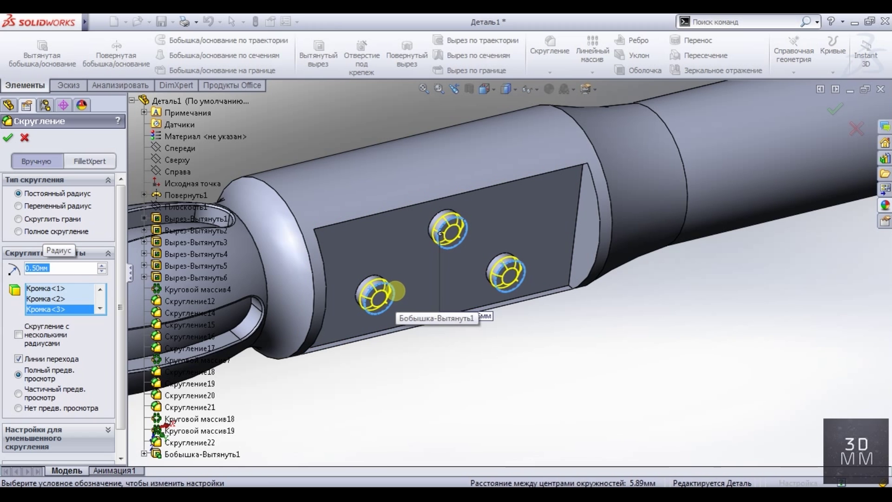
pyautogui.write('0.8')
pyautogui.press('Return')
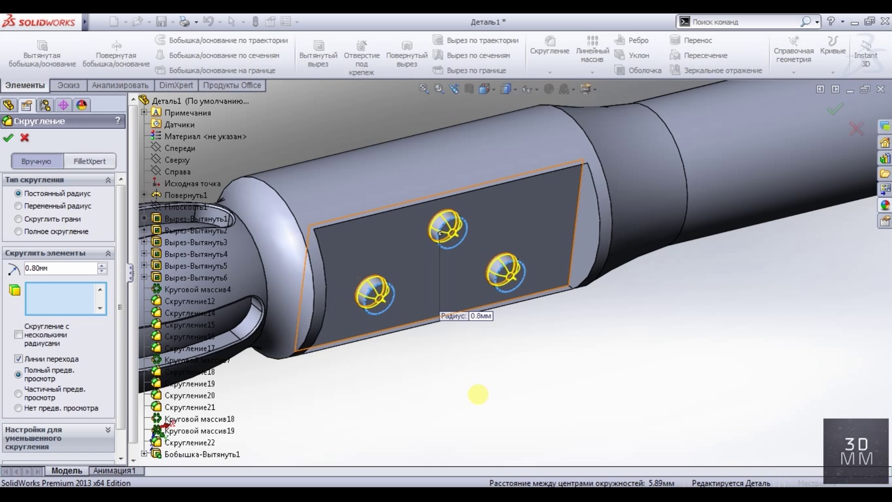
pyautogui.press('Return')
# - Fillet both short end edges of the pocket at 2.5 mm
pyautogui.moveTo(431, 202); pyautogui.dragTo(414, 307, button='middle')
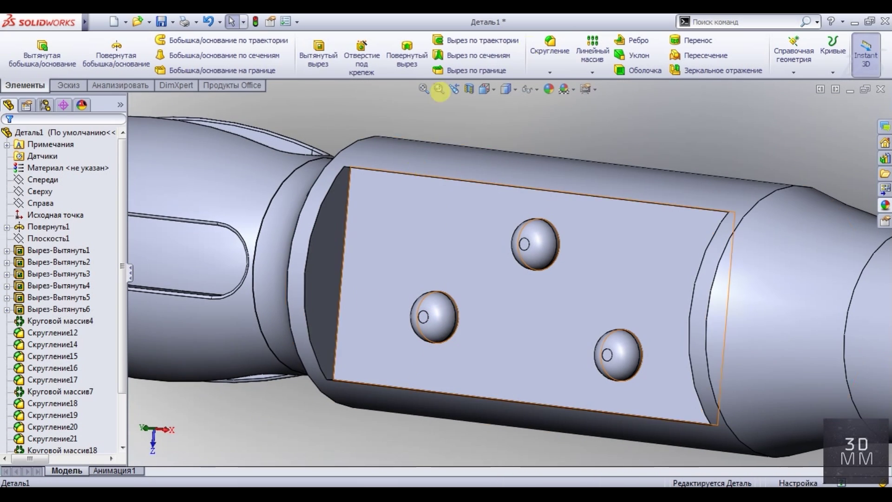
pyautogui.click(550, 47)
pyautogui.click(343, 235)
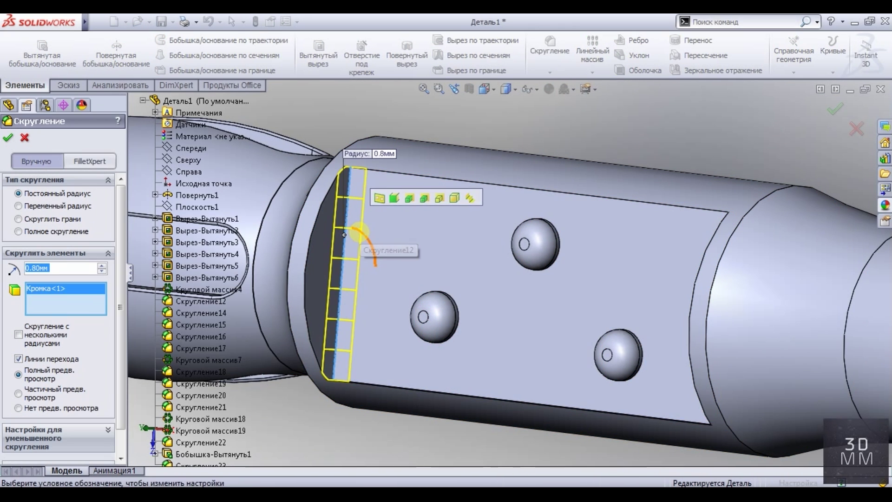
pyautogui.write('3')
pyautogui.press('Return')
pyautogui.write('2.5')
pyautogui.press('Return')
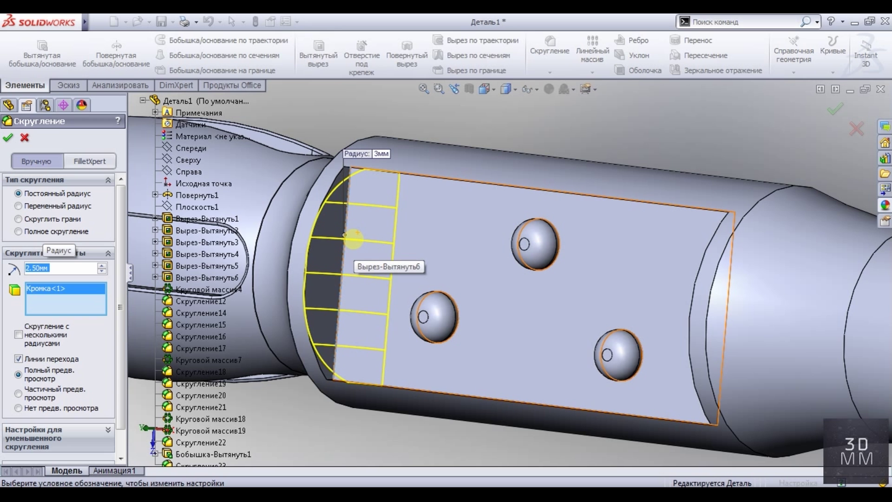
pyautogui.moveTo(627, 275)
pyautogui.mouseDown(button='middle')
pyautogui.moveTo(634, 295)
pyautogui.moveTo(745, 310)
pyautogui.mouseUp(button='middle')
pyautogui.click(744, 310)
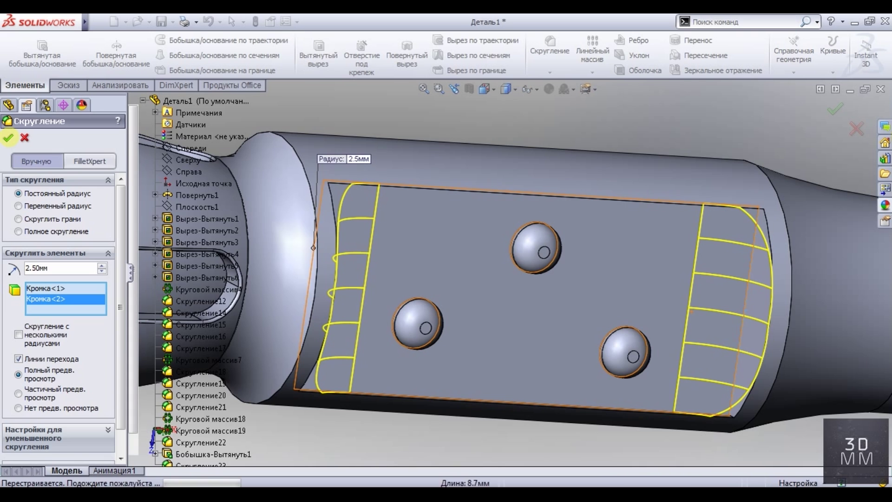
pyautogui.press('Return')
pyautogui.moveTo(194, 169)
pyautogui.mouseDown(button='middle')
pyautogui.moveTo(399, 175)
pyautogui.moveTo(383, 161)
pyautogui.moveTo(367, 176)
pyautogui.mouseUp(button='middle')
pyautogui.click(399, 176)
pyautogui.scroll(-5, 367, 176)
# - Circular-pattern the pocket cut and bosses with fillets as 2 instances around the collar edge
pyautogui.click(593, 72)
pyautogui.click(598, 98)
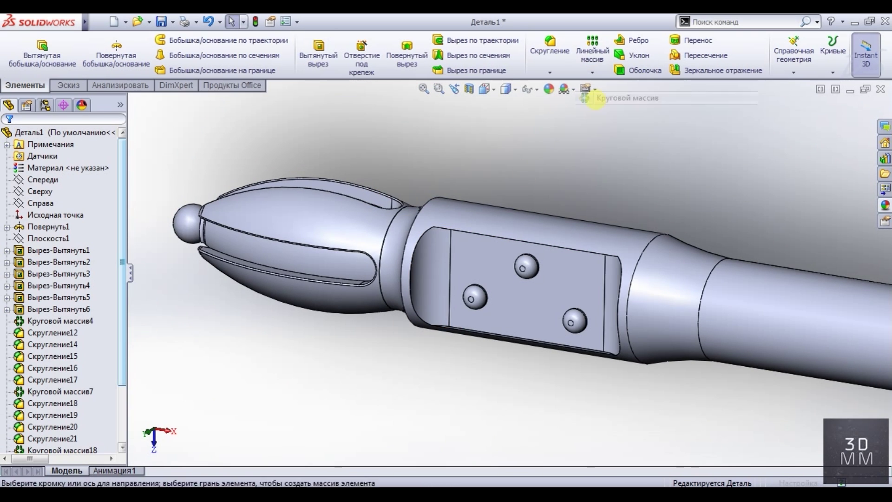
pyautogui.click(75, 171)
pyautogui.click(383, 245)
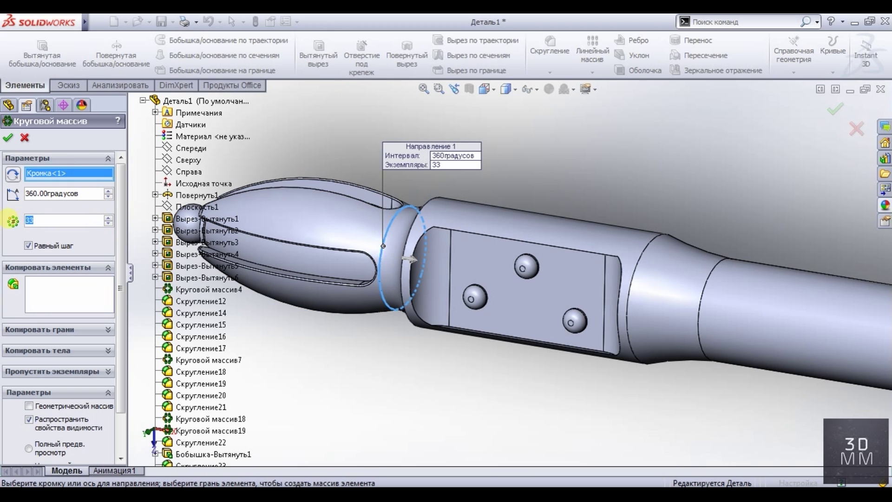
pyautogui.write('2')
pyautogui.click(90, 288)
pyautogui.click(193, 278)
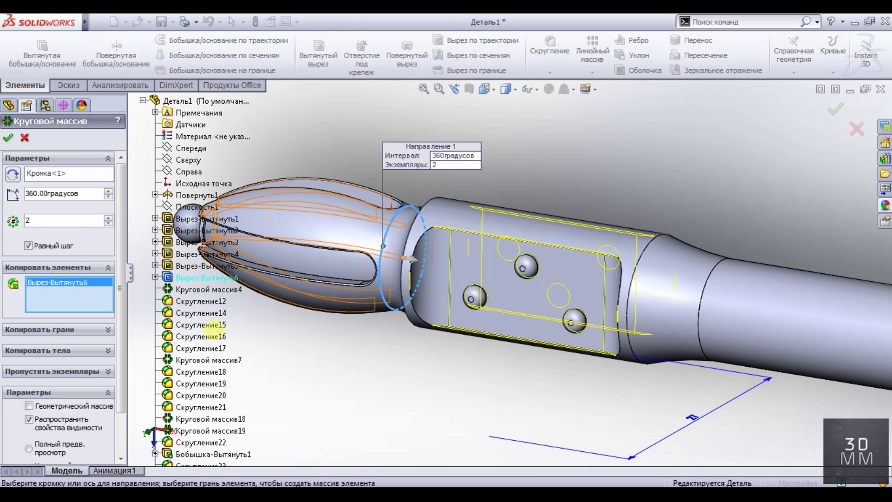
pyautogui.scroll(-1, 204, 419)
pyautogui.click(207, 430)
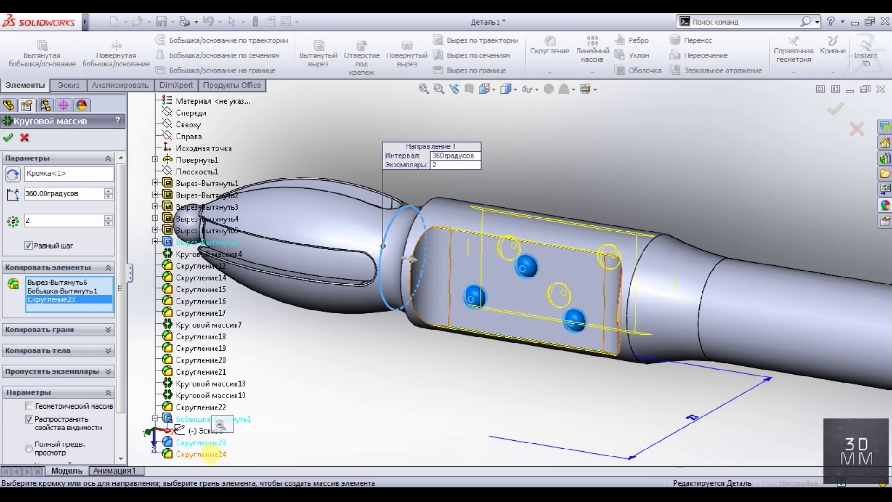
pyautogui.press('Return')
# - Check the copied pocket, switch to the top view and select the Сверху plane
pyautogui.moveTo(319, 339); pyautogui.dragTo(365, 339, button='middle')
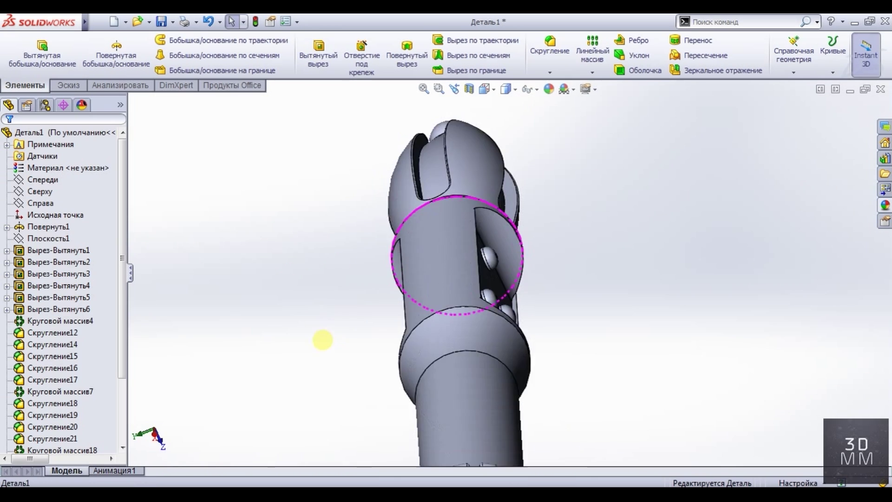
pyautogui.scroll(-5, 388, 349)
pyautogui.scroll(-3, 506, 300)
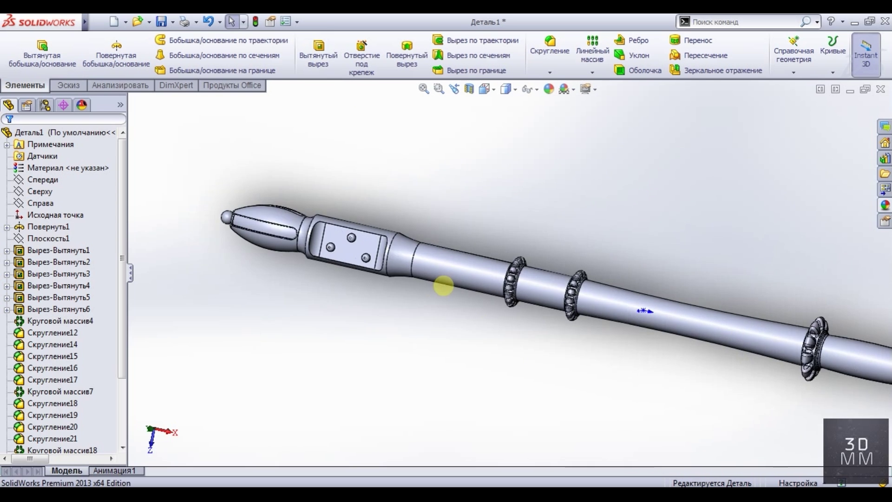
pyautogui.scroll(5, 454, 302)
pyautogui.press('space')
pyautogui.click(454, 145)
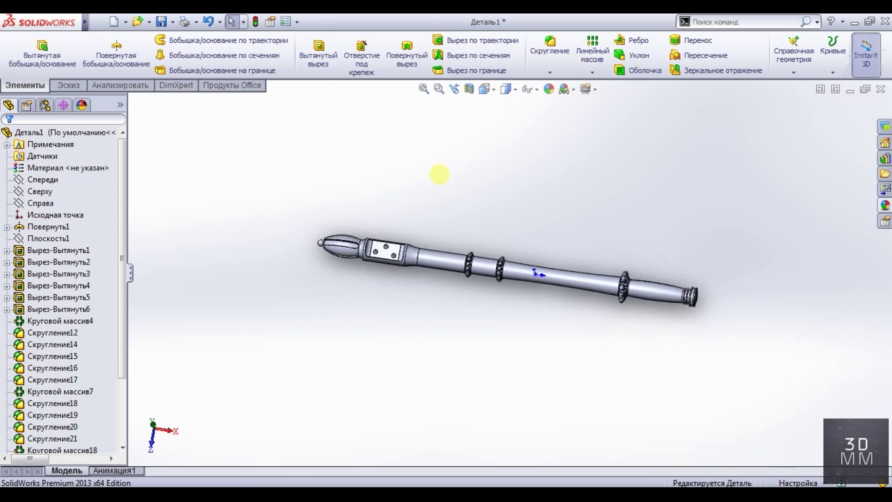
pyautogui.scroll(-4, 470, 300)
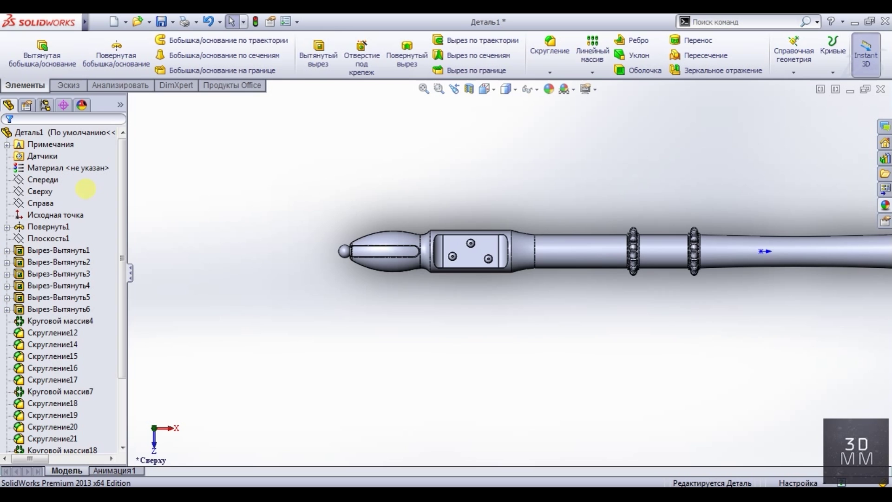
pyautogui.click(40, 192)
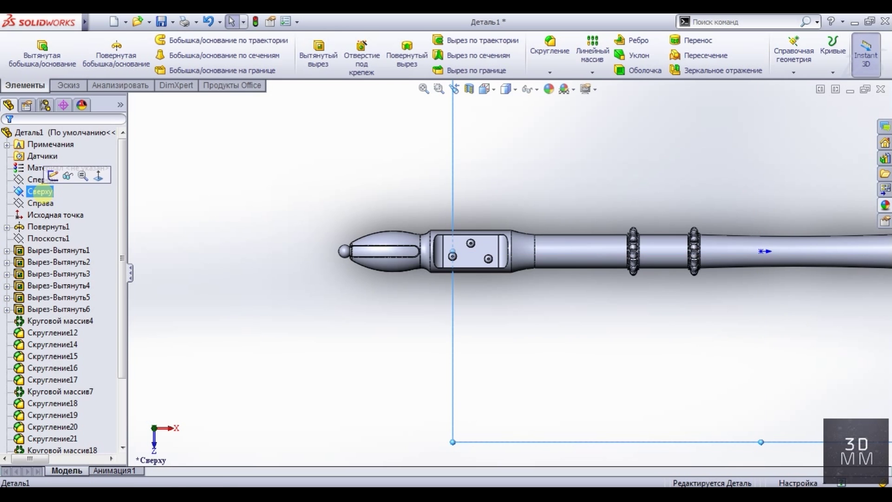
# - Start a sketch on the Сверху plane with a short horizontal centreline beyond the tip
pyautogui.click(70, 164)
pyautogui.click(118, 69)
pyautogui.click(325, 251)
pyautogui.click(284, 251)
pyautogui.press('Escape')
pyautogui.scroll(2, 269, 339)
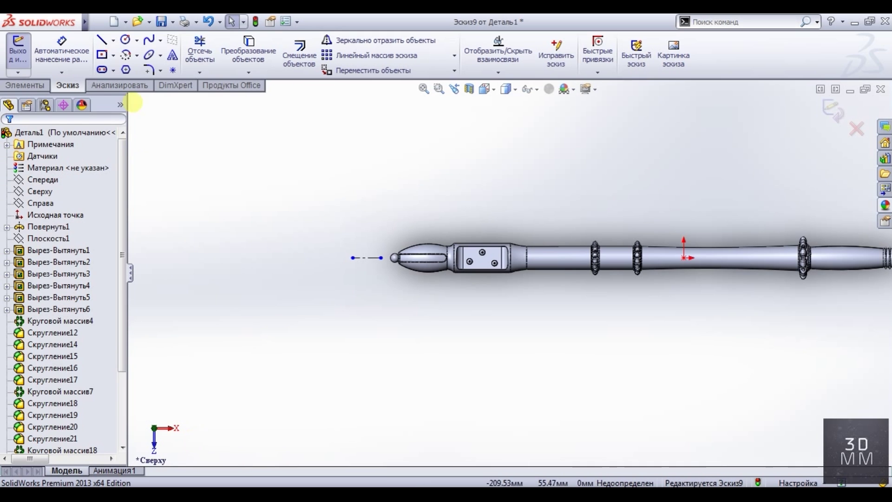
# - Add a vertical centreline running from the pocket down below the staff
pyautogui.click(118, 69)
pyautogui.click(482, 270)
pyautogui.click(482, 445)
pyautogui.press('Escape')
pyautogui.scroll(1, 383, 142)
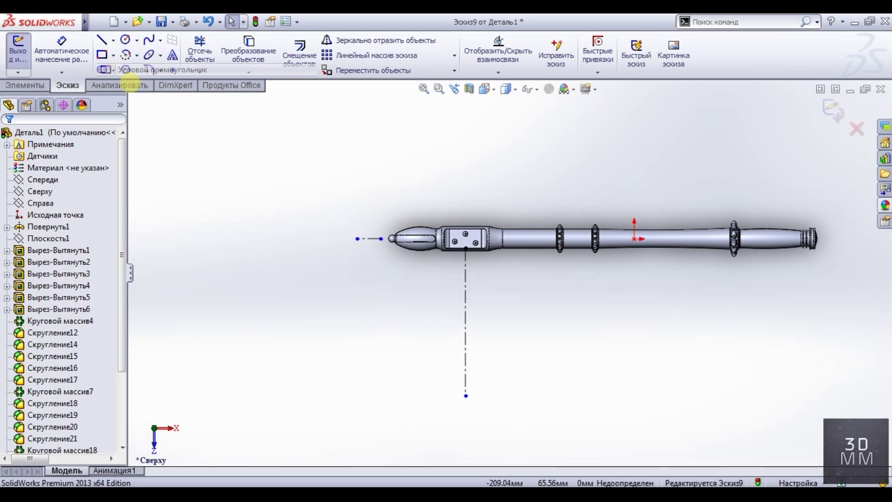
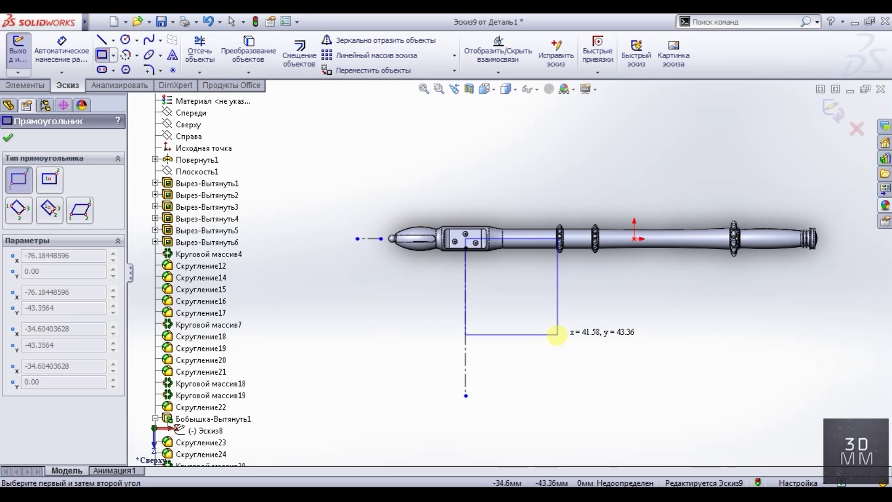
# - Finish the rectangle below the handle and mirror it about the centreline
pyautogui.click(557, 346)
pyautogui.press('Escape')
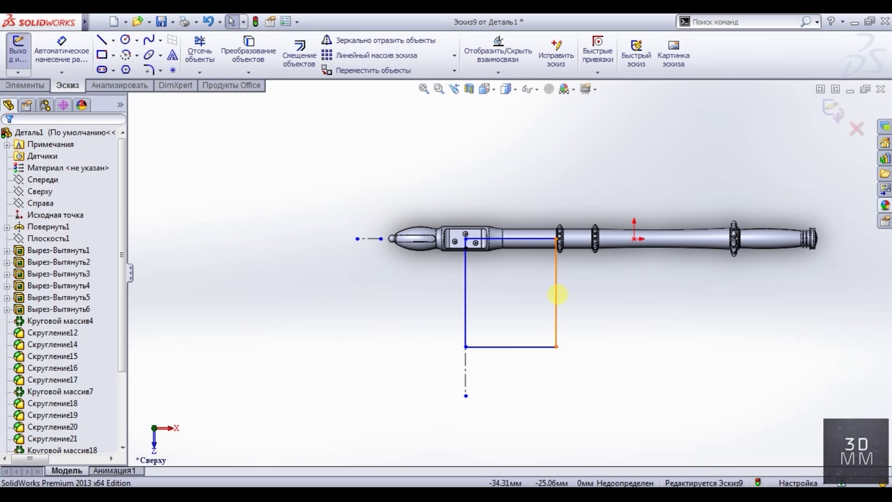
pyautogui.moveTo(661, 398); pyautogui.dragTo(443, 201)
pyautogui.click(361, 40)
pyautogui.scroll(-1, 477, 300)
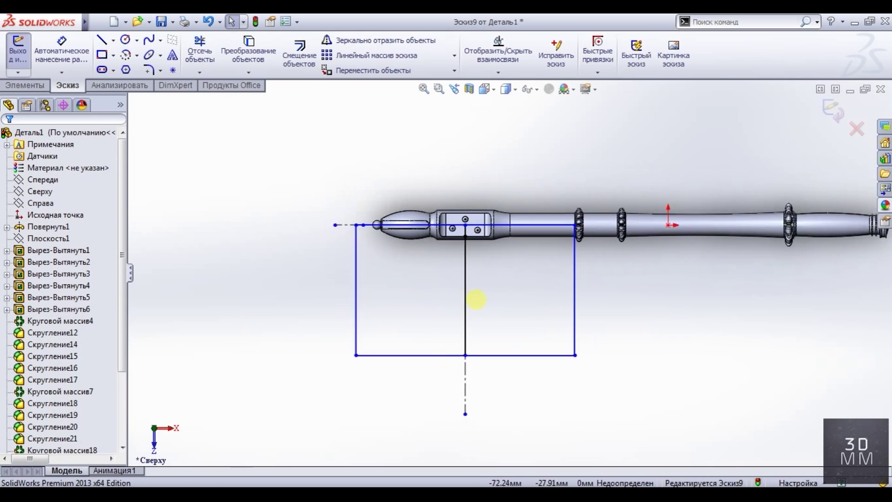
pyautogui.scroll(-1, 476, 300)
# - Drag the rectangle's bottom edge lower
pyautogui.click(349, 285)
pyautogui.click(356, 431)
pyautogui.moveTo(439, 378); pyautogui.dragTo(443, 391)
pyautogui.click(687, 448)
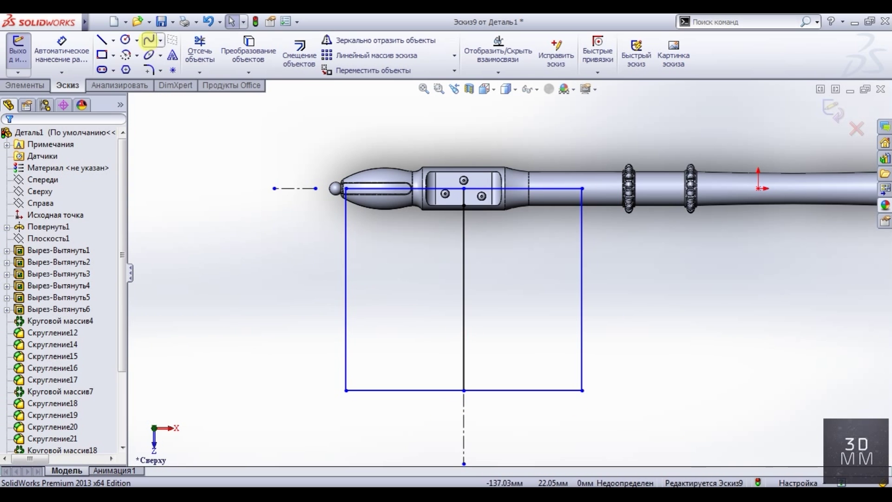
# - Draw a spline from the handle's edge to the rectangle's left side and pull it into a curve
pyautogui.scroll(-2, 422, 209)
pyautogui.click(484, 205)
pyautogui.scroll(2, 465, 342)
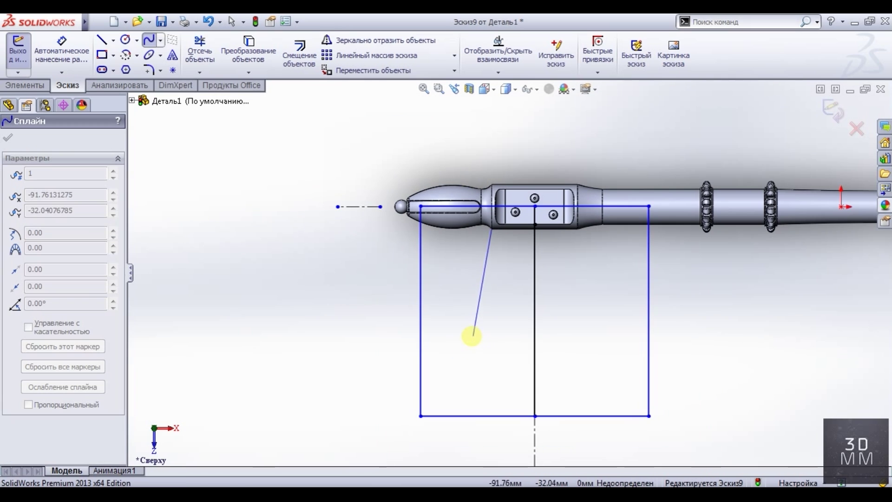
pyautogui.click(473, 336)
pyautogui.doubleClick(420, 329)
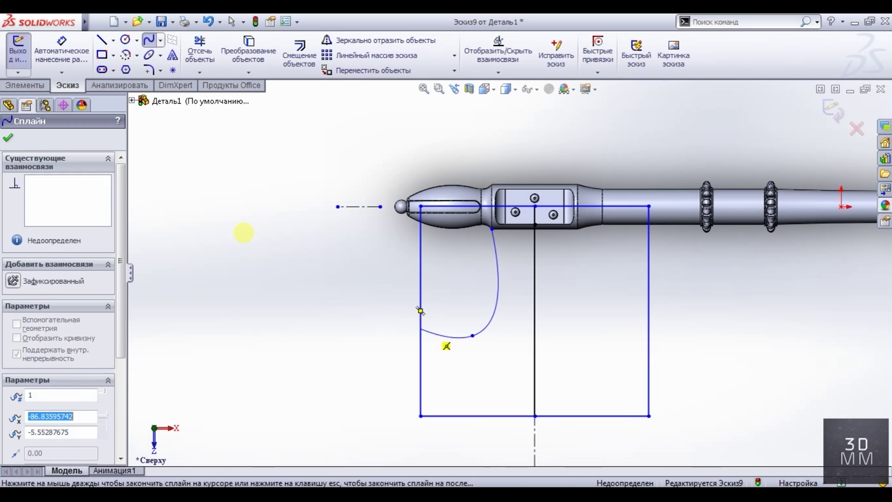
pyautogui.press('Escape')
pyautogui.moveTo(473, 336); pyautogui.dragTo(450, 340)
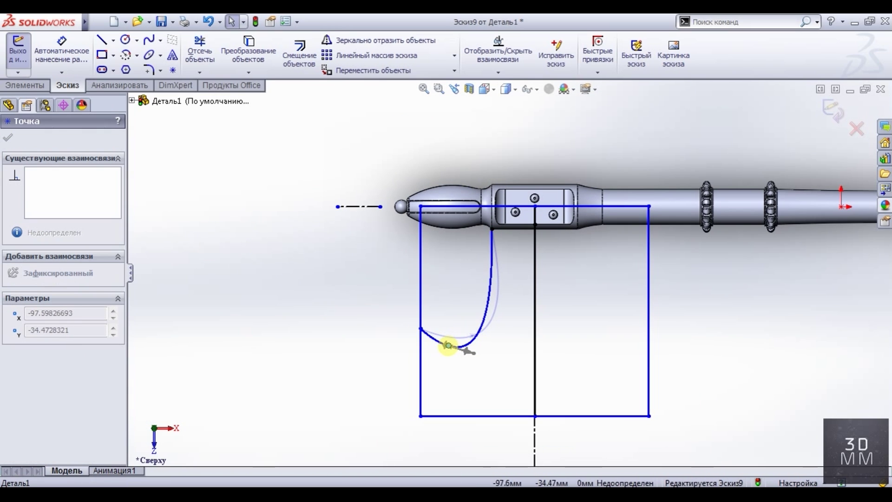
pyautogui.click(355, 339)
# - Draw a circle centred on the centreline, made coincident with the spline's end point
pyautogui.click(137, 40)
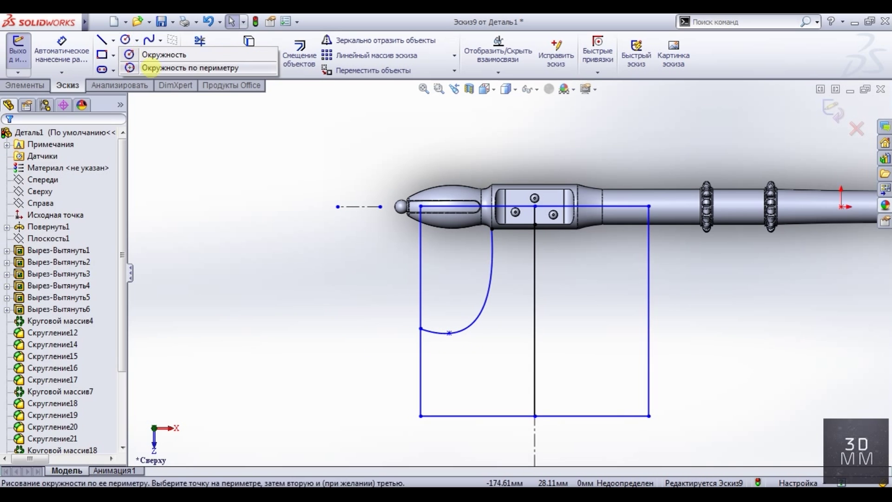
pyautogui.click(155, 54)
pyautogui.click(535, 389)
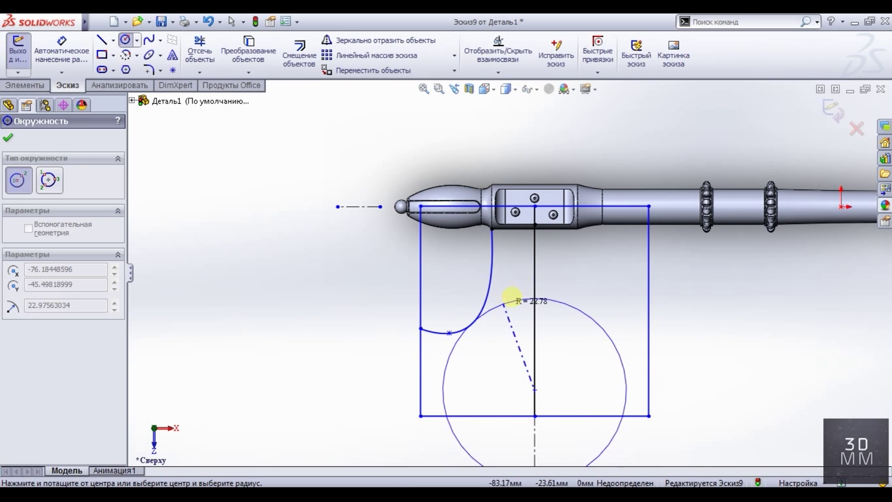
pyautogui.click(527, 266)
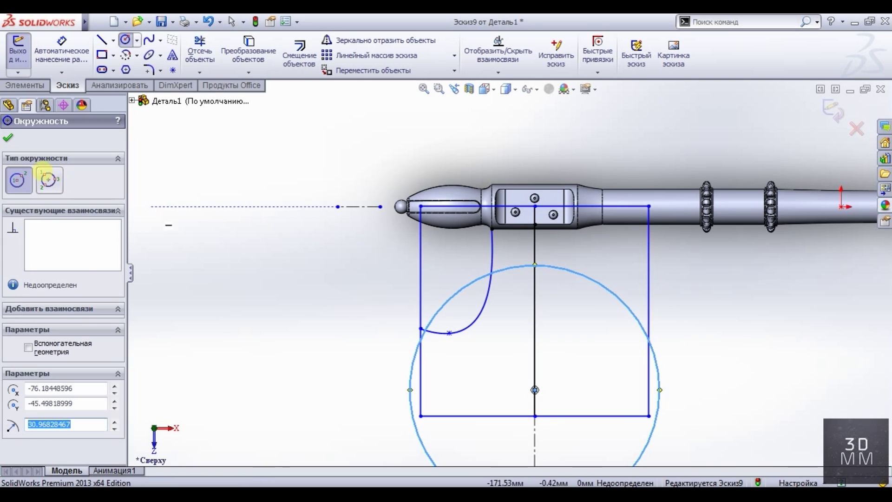
pyautogui.press('Escape')
pyautogui.scroll(-3, 455, 363)
pyautogui.click(398, 295)
pyautogui.keyDown('ctrl'); pyautogui.click(398, 321); pyautogui.keyUp('ctrl')
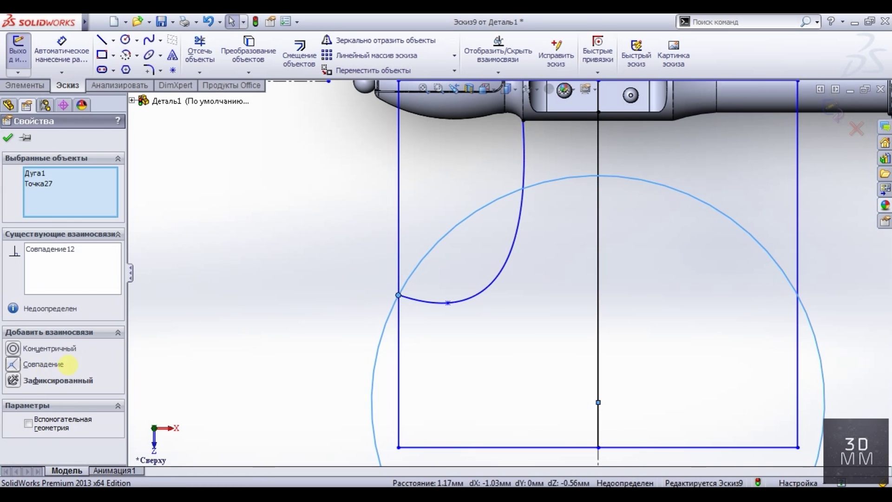
pyautogui.click(66, 363)
pyautogui.press('Escape')
pyautogui.scroll(3, 608, 434)
# - Raise the circle's centre up the centreline
pyautogui.click(648, 444)
pyautogui.click(722, 452)
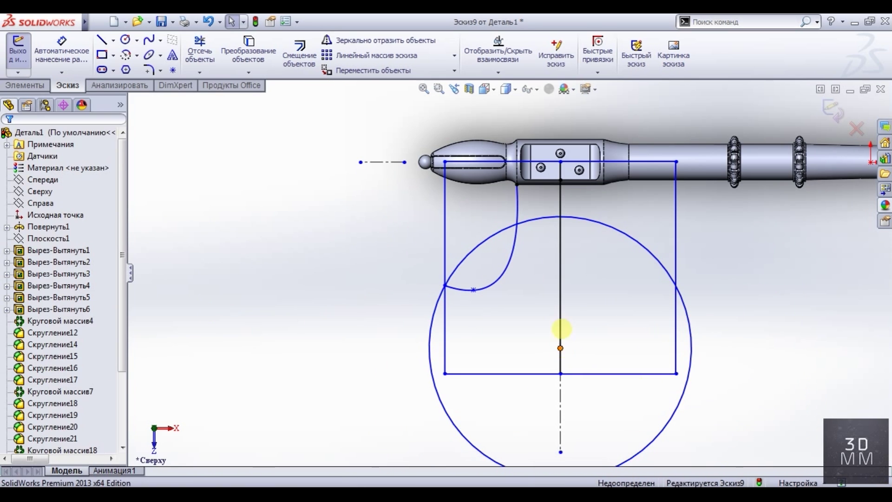
pyautogui.moveTo(560, 348); pyautogui.dragTo(561, 233)
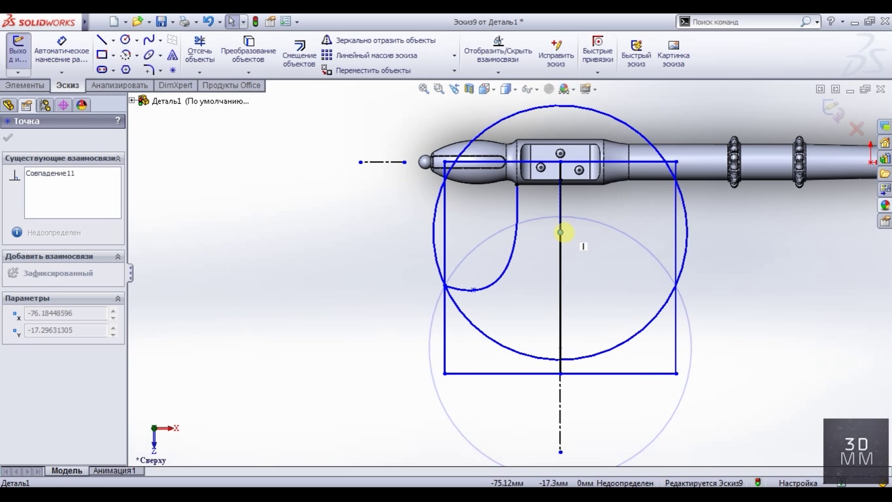
pyautogui.click(713, 309)
# - Trim away the circle's excess arc and the rectangle's right line
pyautogui.scroll(-1, 571, 276)
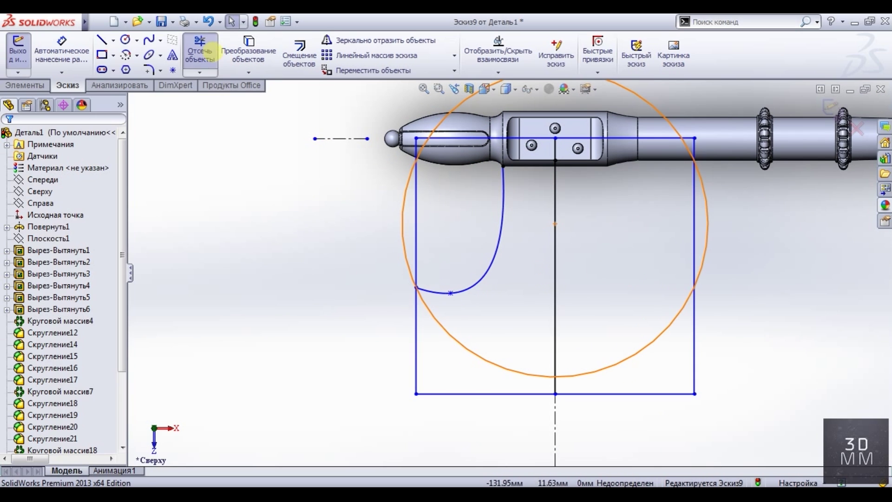
pyautogui.click(209, 48)
pyautogui.moveTo(374, 343); pyautogui.dragTo(464, 385)
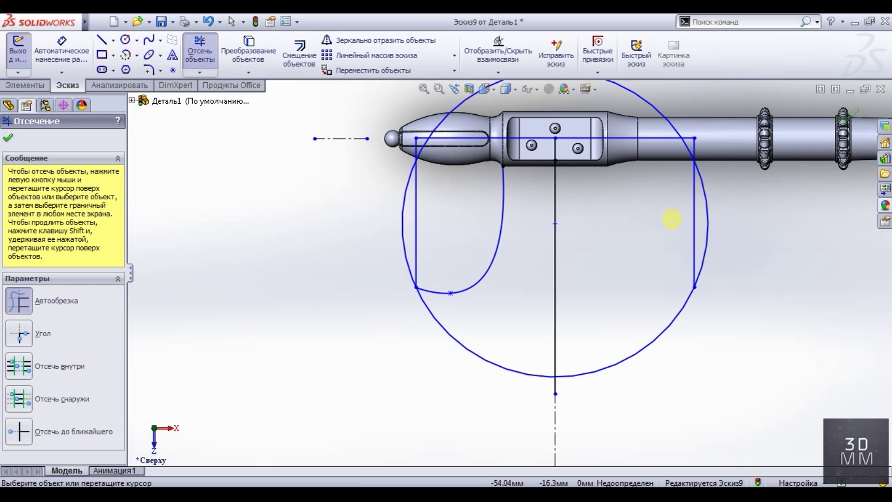
pyautogui.hotkey('ctrl', 'z')
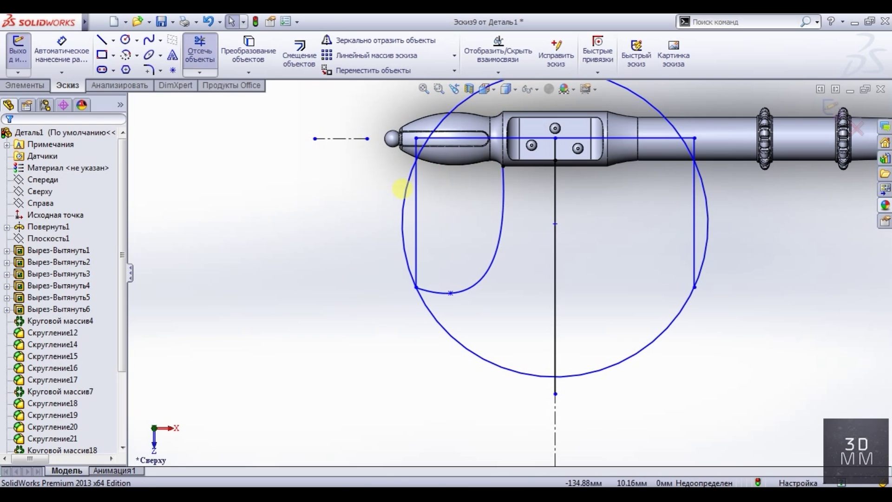
pyautogui.press('Return')
pyautogui.moveTo(651, 281); pyautogui.dragTo(730, 223)
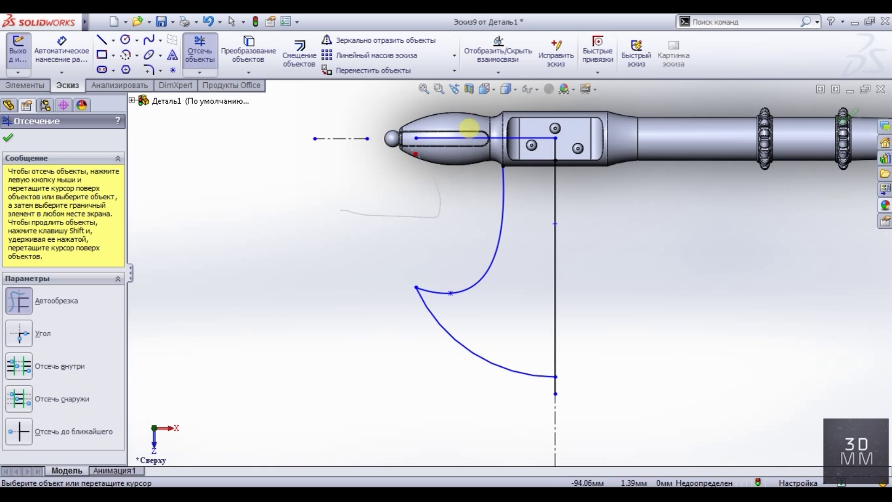
pyautogui.press('Escape')
# - Reshape the blade: raise the arc end, shift the spline's middle point, widen the tip
pyautogui.moveTo(557, 376); pyautogui.dragTo(556, 356)
pyautogui.moveTo(451, 294); pyautogui.dragTo(495, 239)
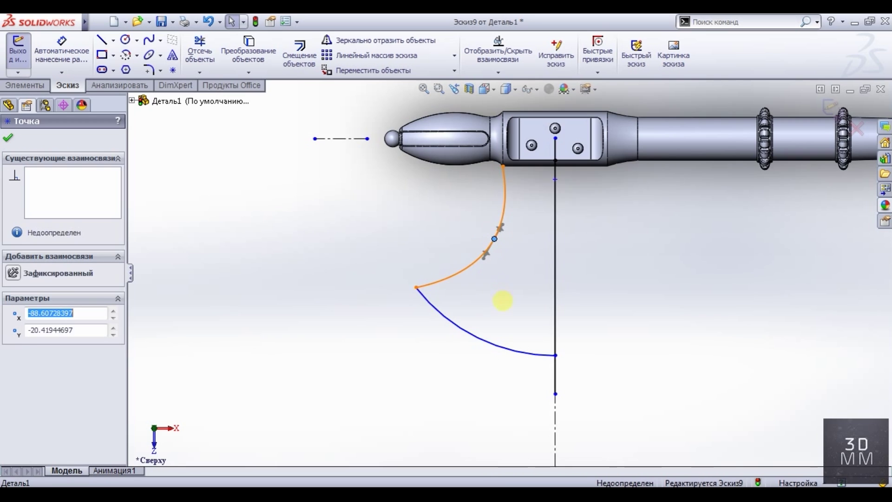
pyautogui.click(503, 302)
pyautogui.scroll(3, 503, 301)
pyautogui.scroll(-3, 388, 300)
pyautogui.moveTo(387, 299)
pyautogui.mouseDown()
pyautogui.moveTo(362, 313)
pyautogui.moveTo(369, 303)
pyautogui.mouseUp()
pyautogui.press('Escape')
pyautogui.scroll(-3, 484, 183)
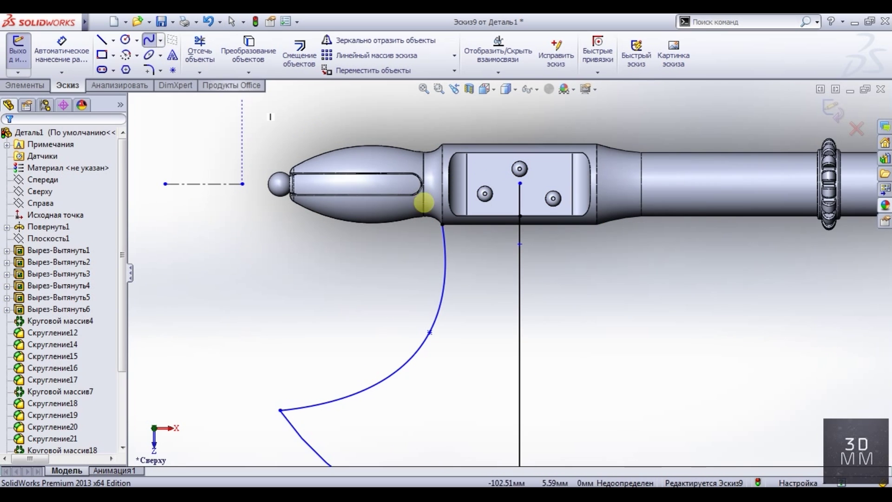
# - Draw a curved back spline from the handle to the centreline
pyautogui.click(443, 225)
pyautogui.click(463, 191)
pyautogui.doubleClick(519, 183)
pyautogui.press('Escape')
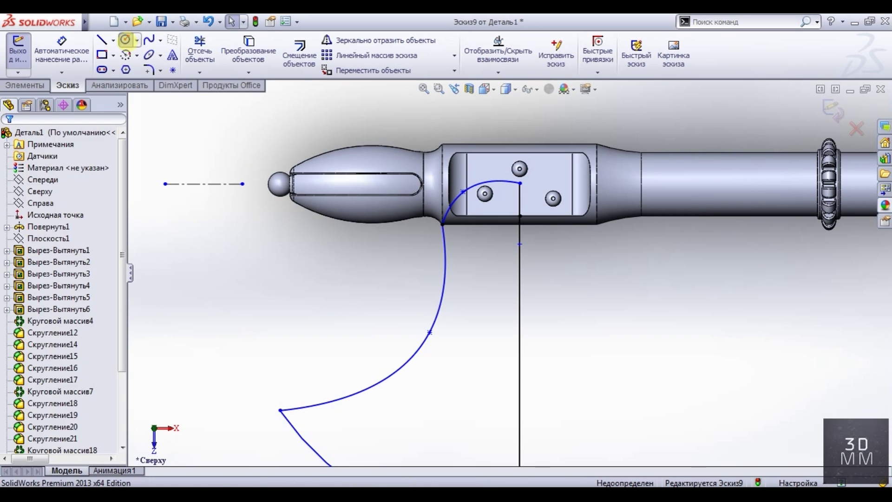
# - Add a small notch circle near the handle and trim it
pyautogui.click(125, 40)
pyautogui.click(446, 254)
pyautogui.press('Escape')
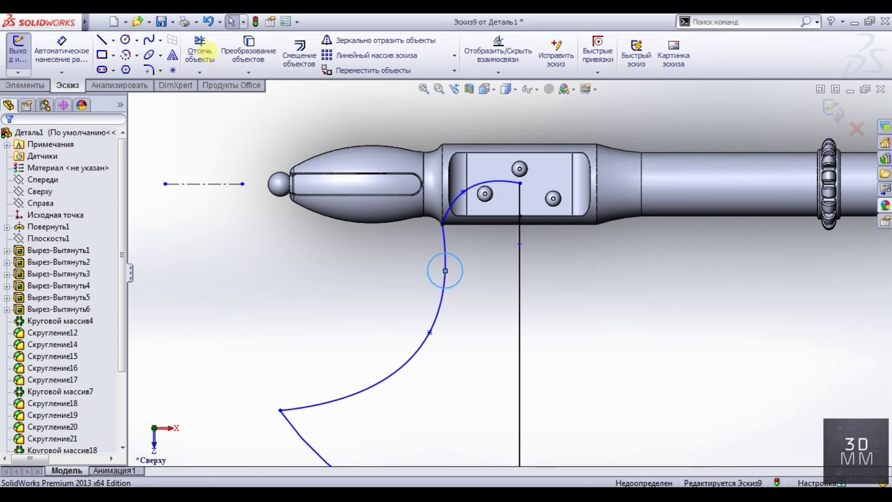
pyautogui.press('t')
pyautogui.press('Escape')
# - Convert the vertical centre line to construction geometry
pyautogui.scroll(3, 275, 291)
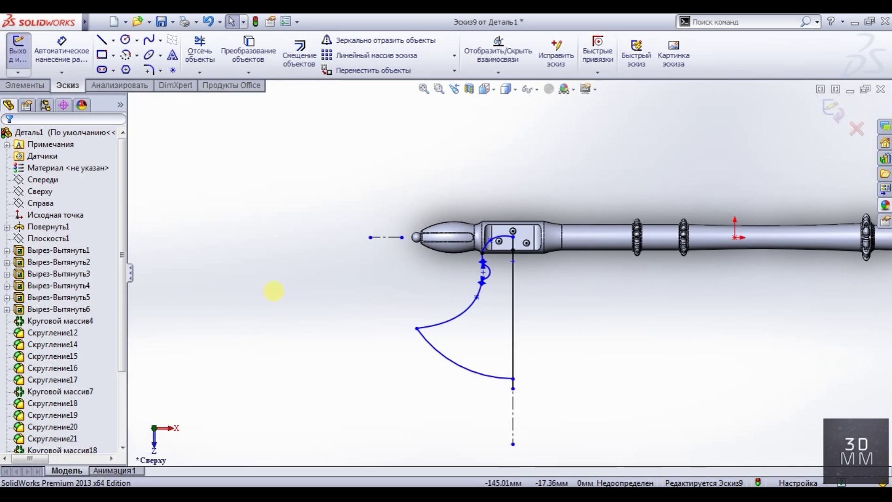
pyautogui.scroll(-2, 510, 328)
pyautogui.click(479, 325)
pyautogui.click(524, 338)
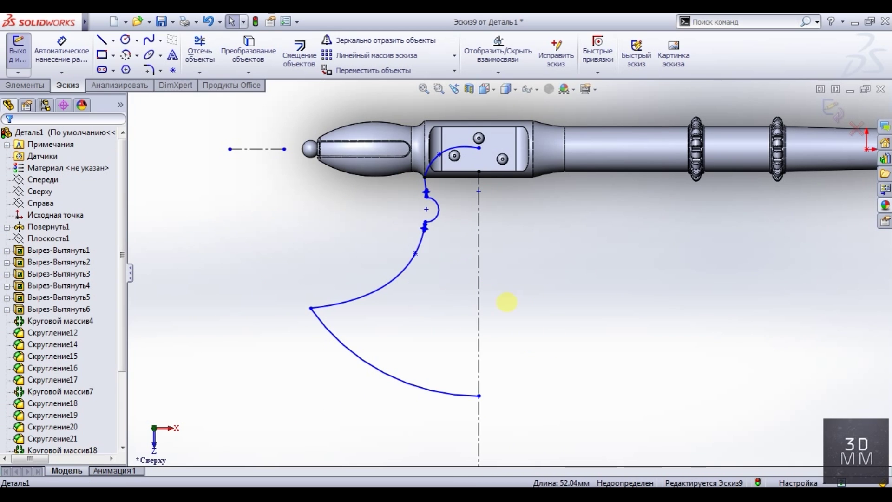
pyautogui.scroll(2, 544, 256)
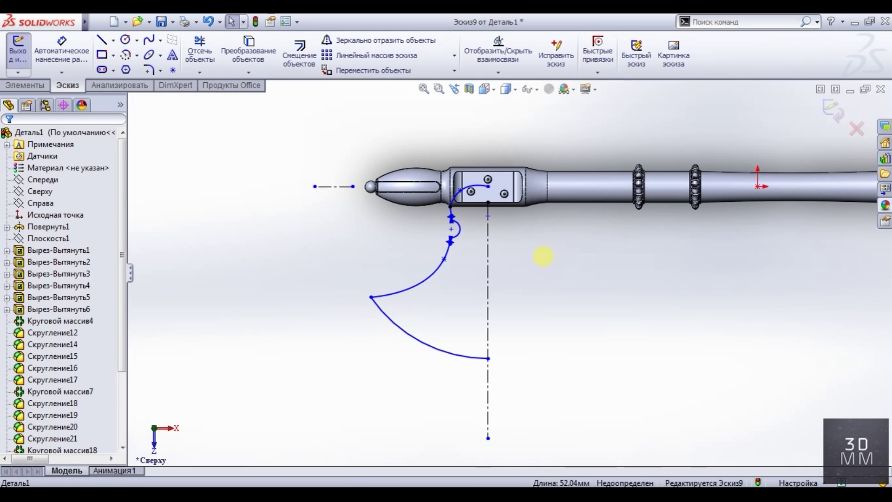
pyautogui.click(379, 41)
# - Mirror the half blade outline about the centreline
pyautogui.click(488, 393)
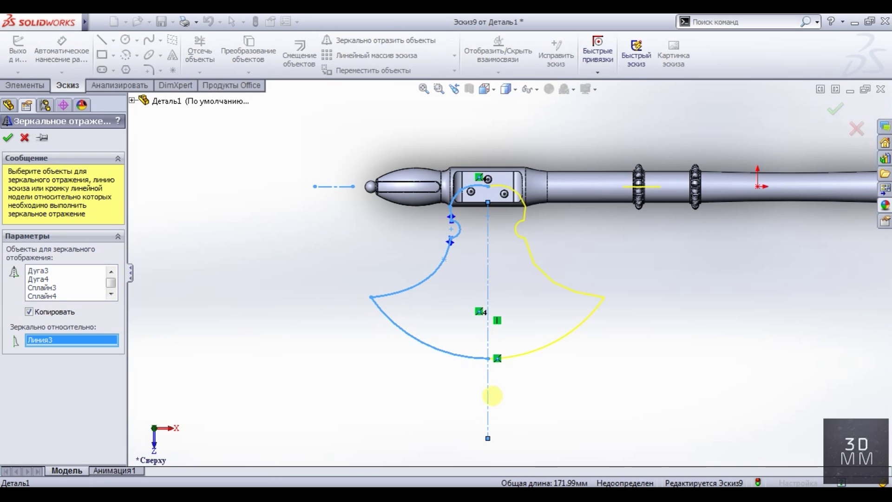
pyautogui.scroll(-2, 512, 261)
pyautogui.scroll(3, 530, 276)
pyautogui.click(8, 137)
pyautogui.scroll(-3, 418, 279)
# - Offset the blade curve inward by 9 mm
pyautogui.click(300, 55)
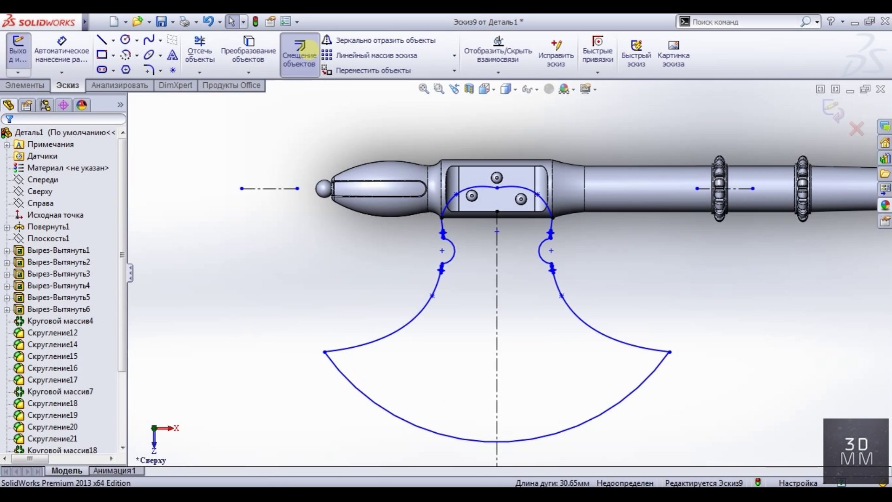
pyautogui.click(395, 340)
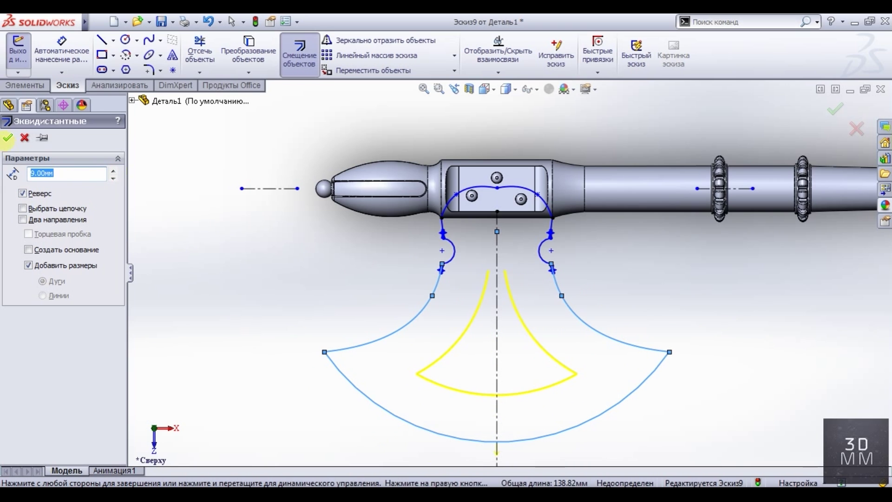
pyautogui.click(8, 137)
pyautogui.scroll(-2, 493, 286)
# - Join the tips of the inner offset curves with a three-point arc
pyautogui.click(137, 55)
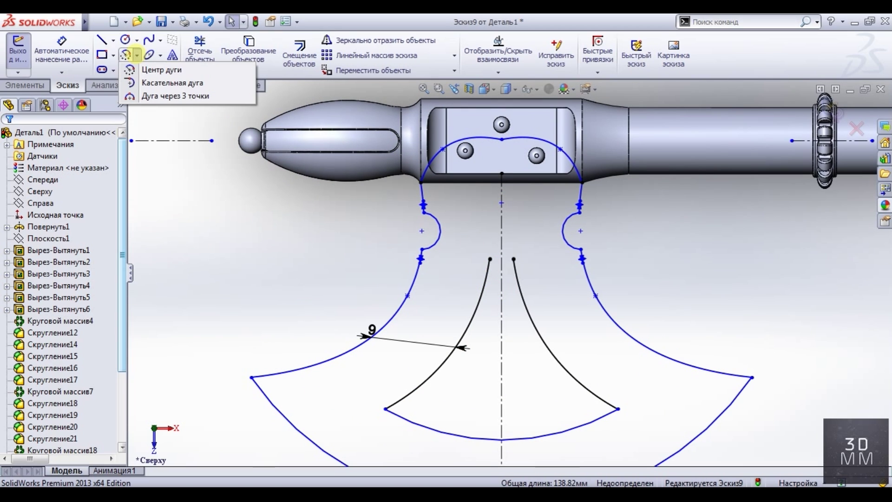
pyautogui.click(172, 96)
pyautogui.scroll(-1, 514, 263)
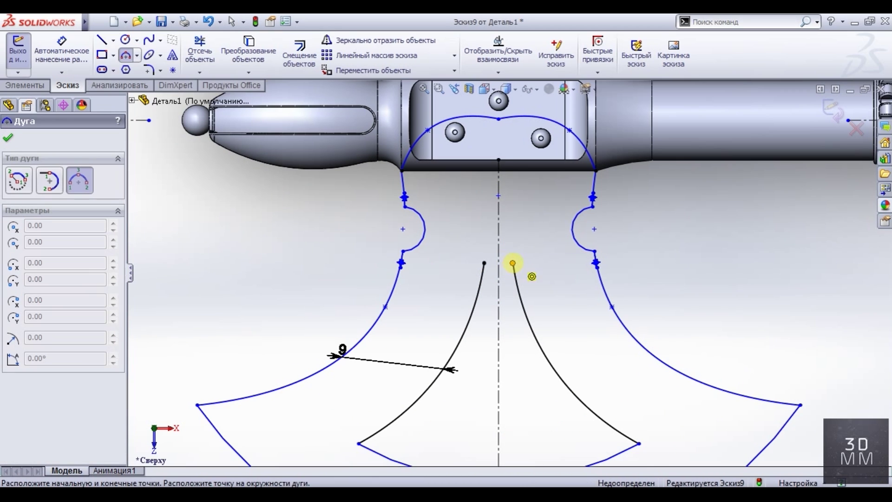
pyautogui.click(499, 248)
pyautogui.press('Escape')
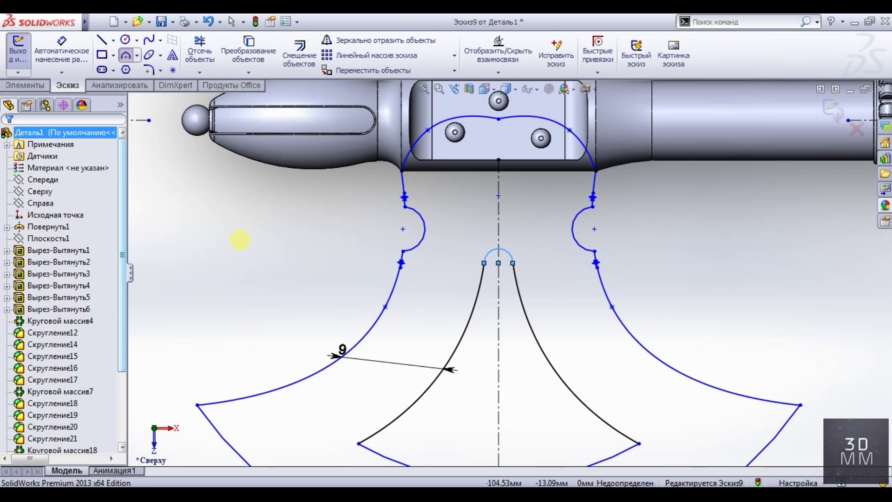
pyautogui.scroll(3, 514, 303)
pyautogui.scroll(-3, 548, 280)
pyautogui.scroll(-1, 549, 277)
pyautogui.scroll(4, 549, 277)
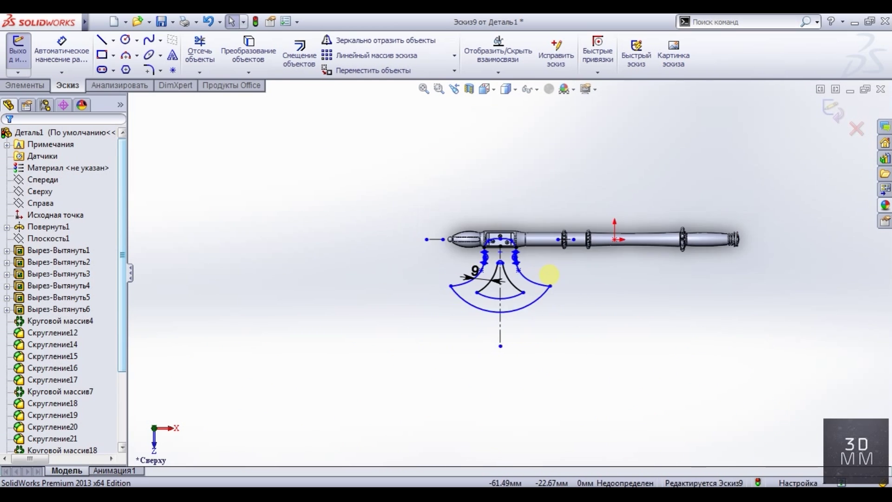
pyautogui.scroll(-1, 530, 261)
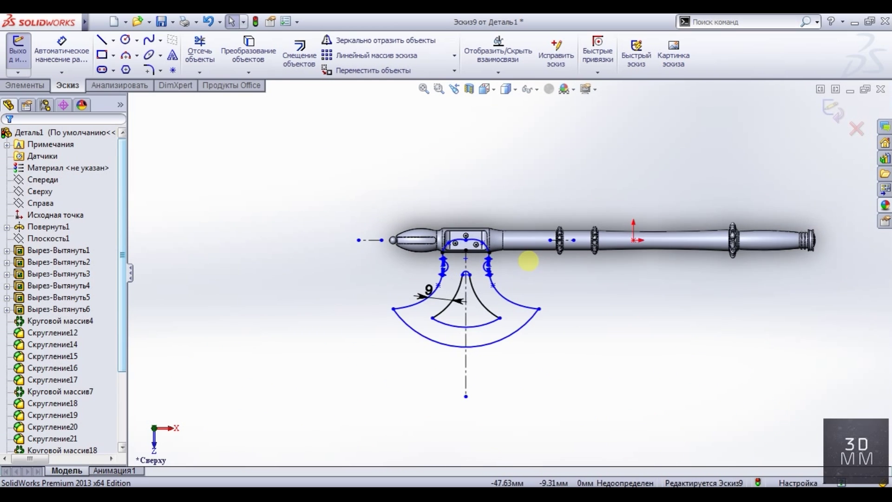
pyautogui.scroll(-3, 529, 261)
# - Mirror the entire sketch across the handle's centre line to form the second blade
pyautogui.hotkey('ctrl', 'a')
pyautogui.click(353, 41)
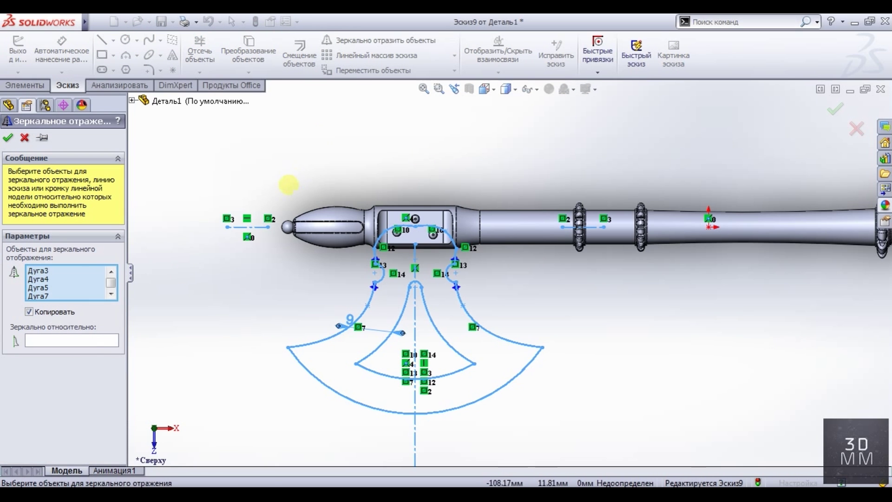
pyautogui.click(92, 341)
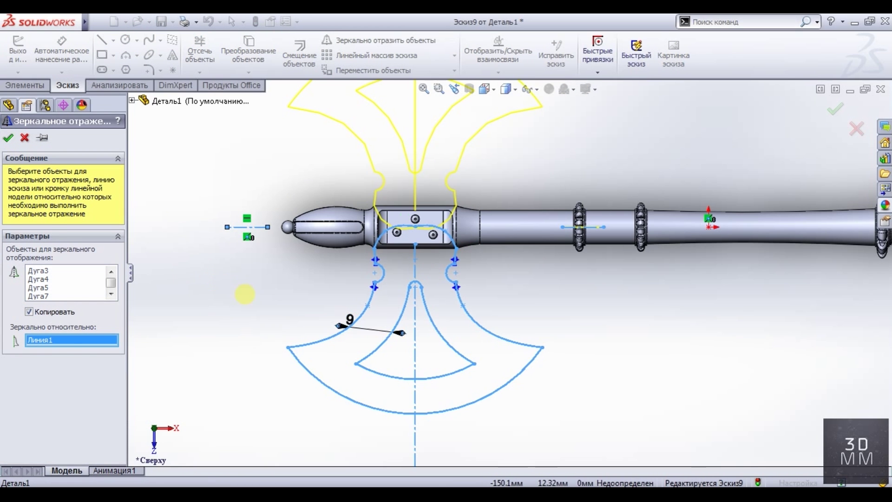
pyautogui.press('Return')
# - Trim overlaps between the mirrored blades, then undo the last change
pyautogui.click(200, 51)
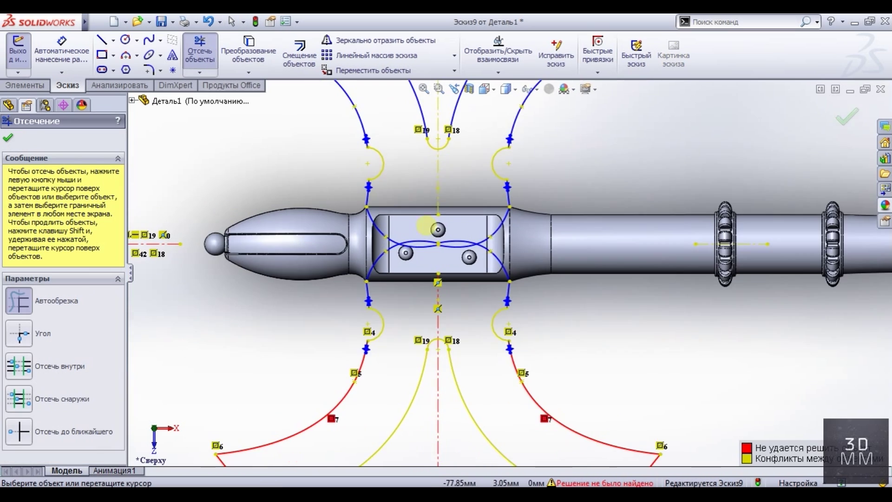
pyautogui.scroll(-5, 405, 218)
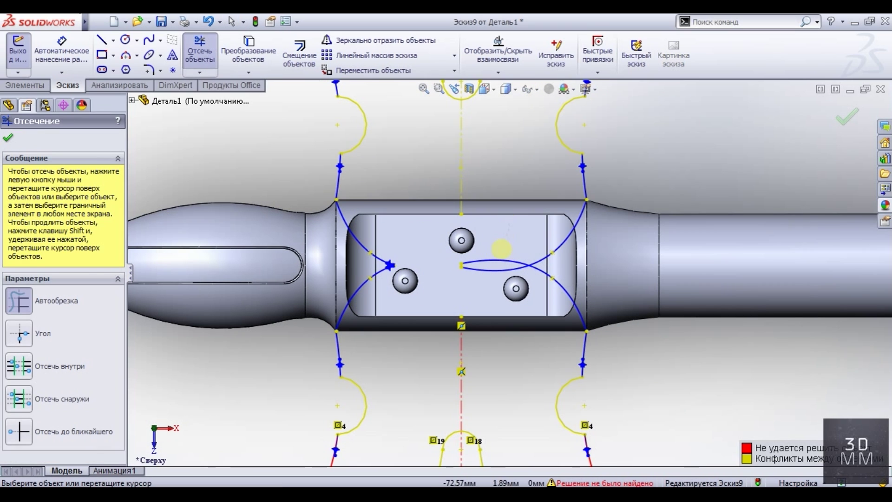
pyautogui.scroll(3, 528, 216)
pyautogui.scroll(2, 528, 216)
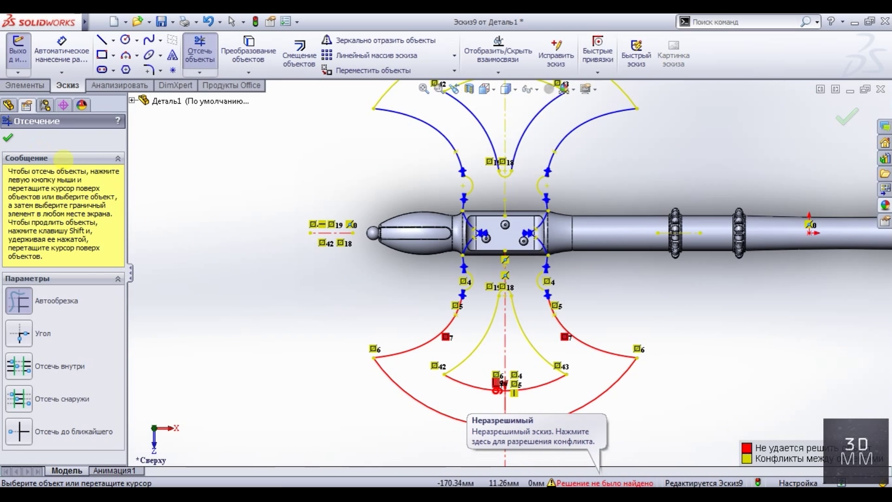
pyautogui.press('Escape')
pyautogui.hotkey('ctrl', 'z')
pyautogui.scroll(2, 586, 296)
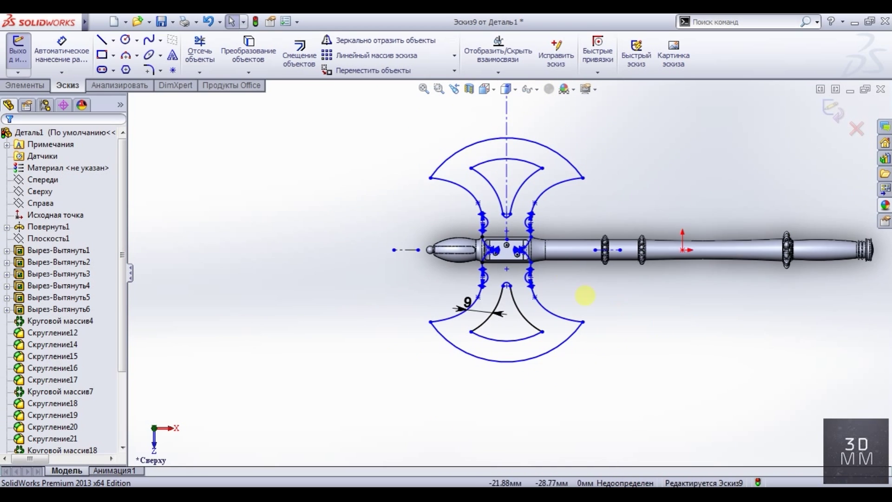
pyautogui.scroll(1, 554, 292)
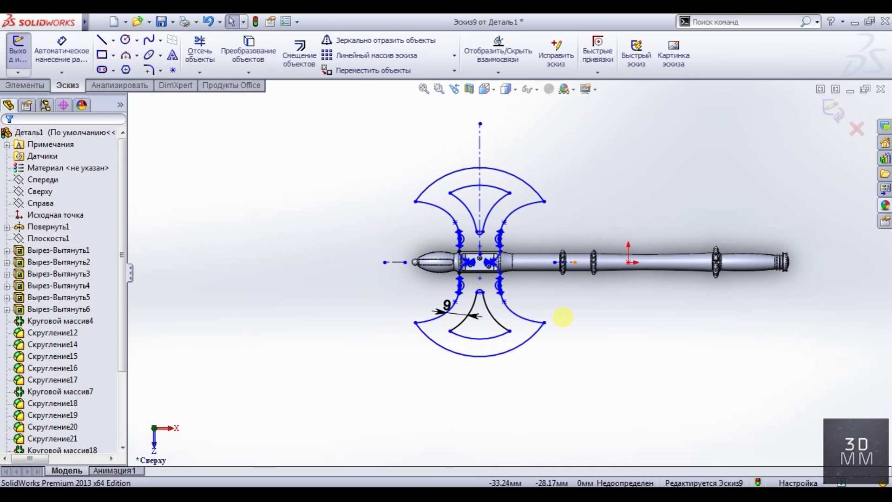
# - Extrude the blade sketch as a boss 1.00 mm in both directions, then begin a chamfer
pyautogui.click(25, 85)
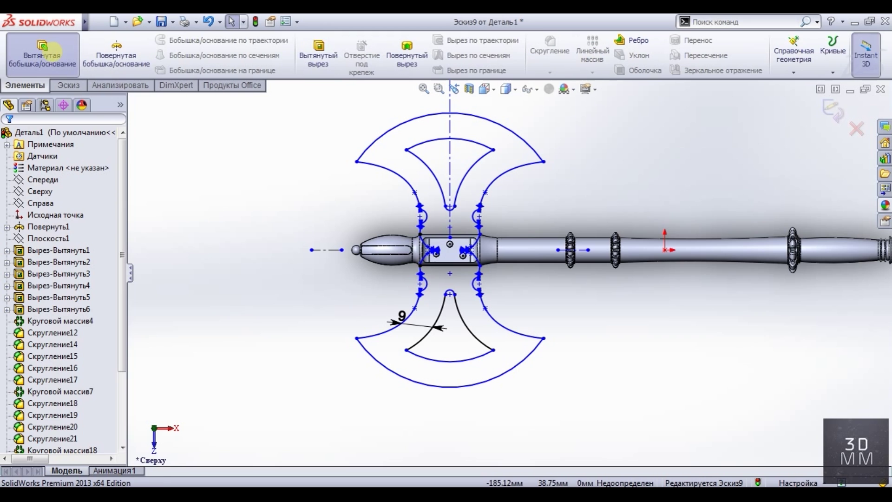
pyautogui.click(42, 52)
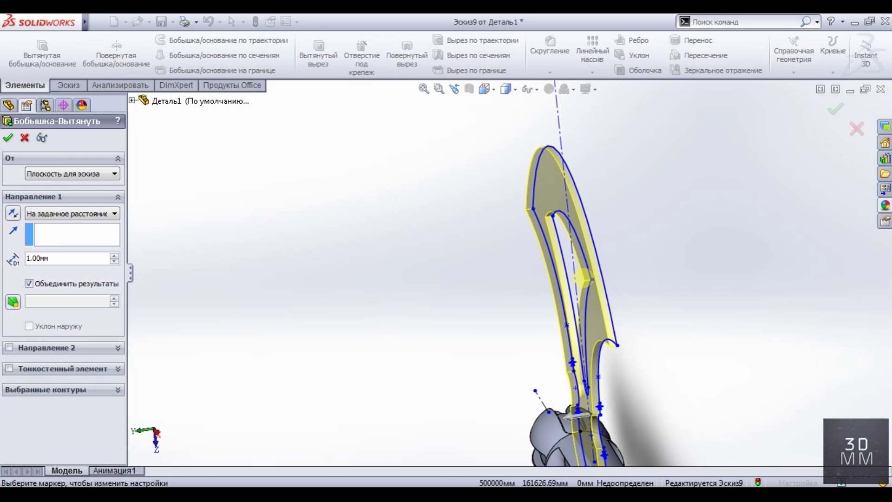
pyautogui.click(9, 348)
pyautogui.moveTo(588, 305); pyautogui.dragTo(587, 319, button='middle')
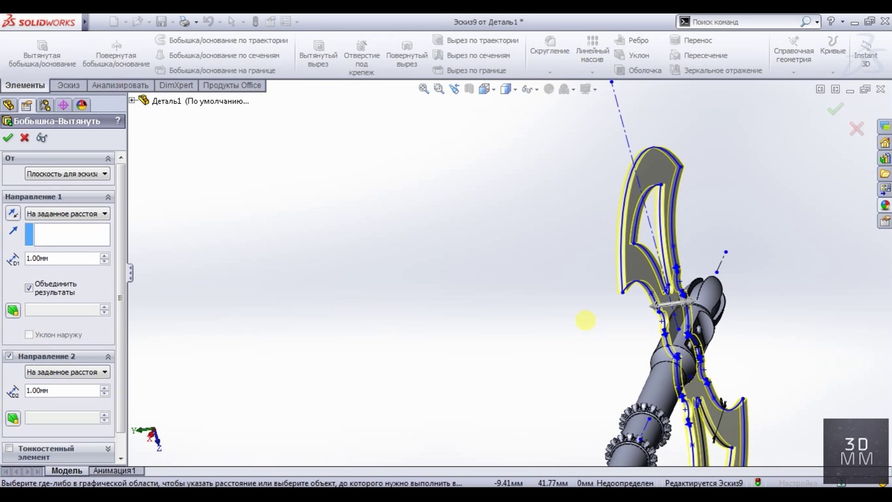
pyautogui.press('Return')
pyautogui.moveTo(414, 236)
pyautogui.mouseDown(button='middle')
pyautogui.moveTo(506, 249)
pyautogui.moveTo(569, 233)
pyautogui.moveTo(525, 329)
pyautogui.moveTo(456, 279)
pyautogui.mouseUp(button='middle')
pyautogui.click(550, 73)
# - Start a chamfer on the lower blade's outer cutting edge and enter its distance and angle
pyautogui.click(561, 97)
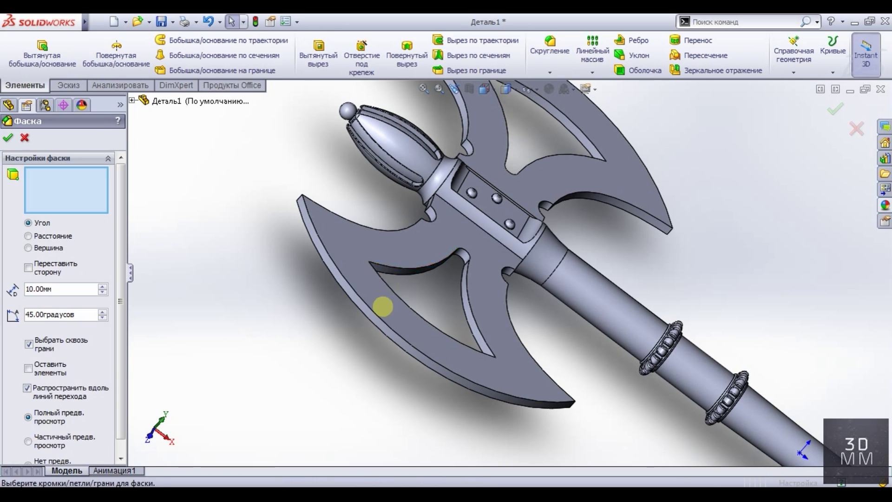
pyautogui.click(395, 324)
pyautogui.write('1')
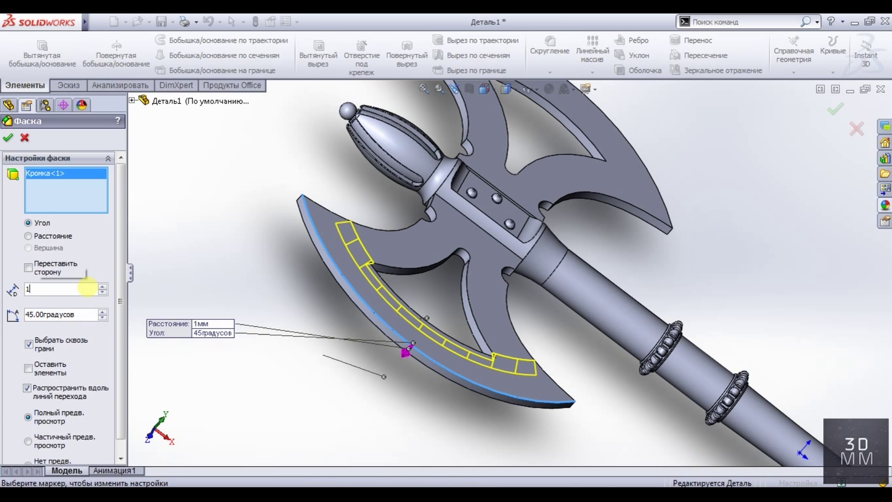
pyautogui.press('Return')
pyautogui.scroll(-2, 360, 285)
pyautogui.scroll(-2, 390, 273)
pyautogui.scroll(-2, 390, 273)
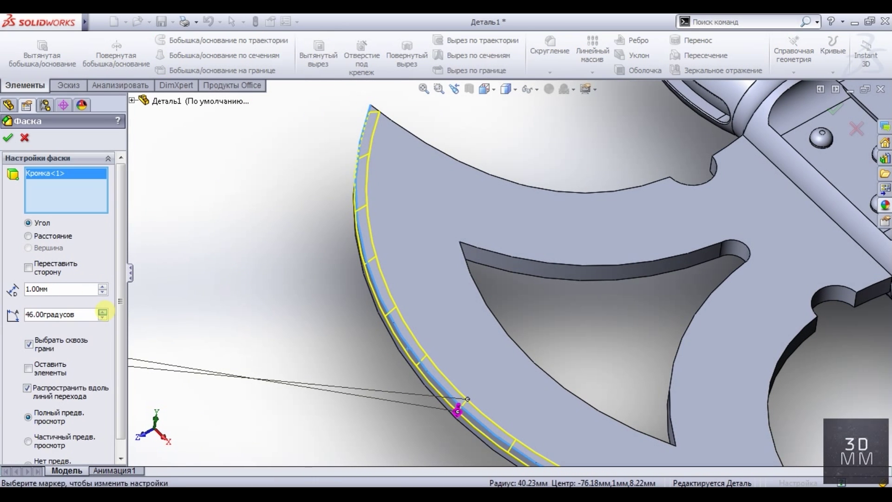
pyautogui.click(102, 312)
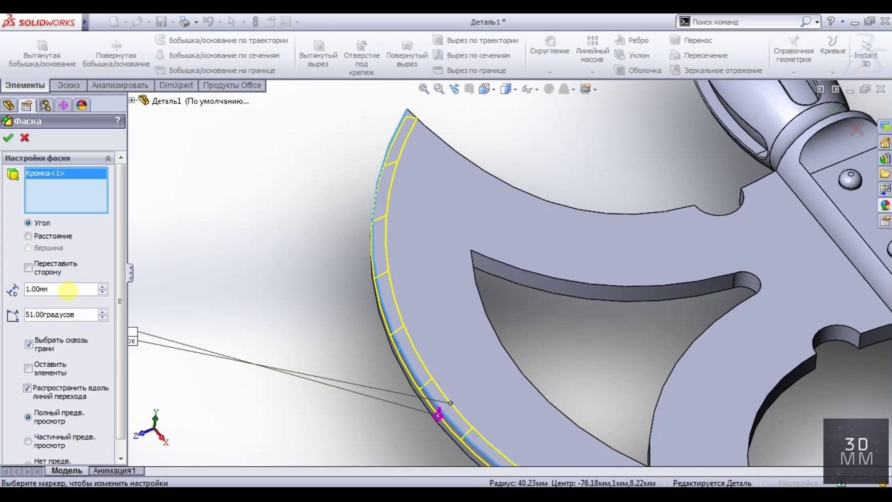
pyautogui.write('0.8')
pyautogui.press('Return')
# - Increase the chamfer angle, add the opposite blade's cutting edge, and accept the chamfer
pyautogui.scroll(2, 253, 294)
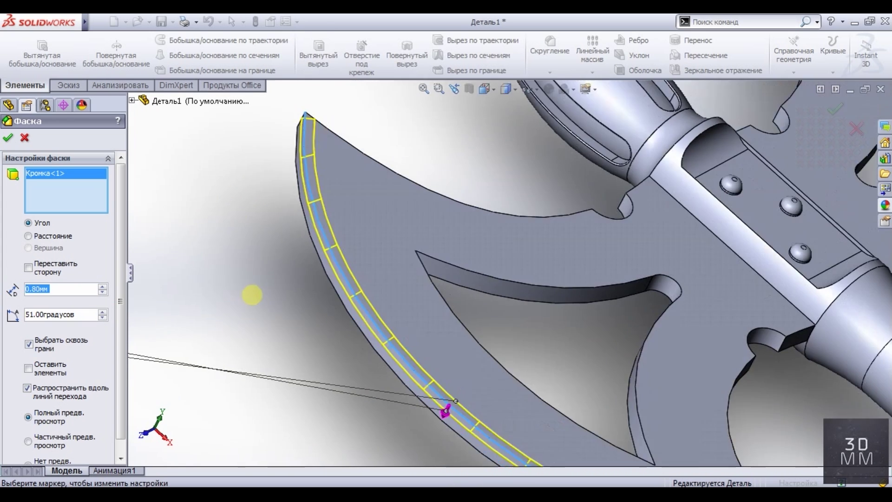
pyautogui.scroll(-1, 235, 295)
pyautogui.click(102, 312)
pyautogui.click(103, 312)
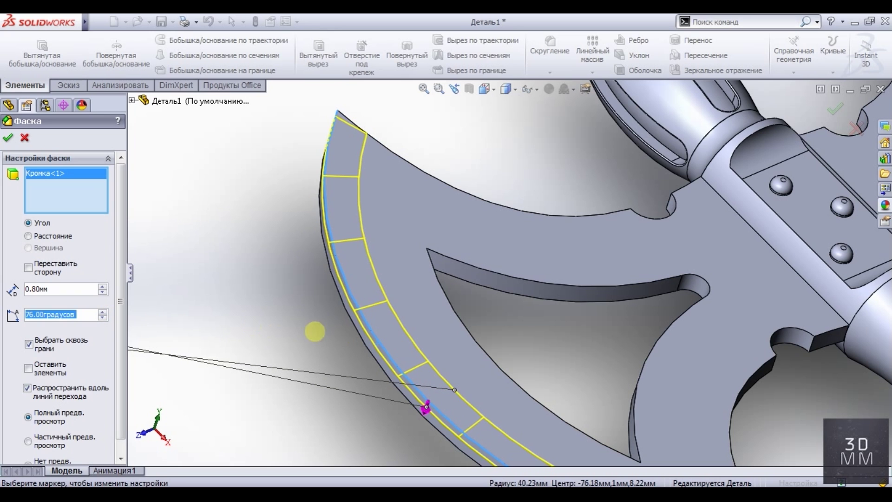
pyautogui.click(354, 344)
pyautogui.click(365, 348)
pyautogui.scroll(5, 299, 358)
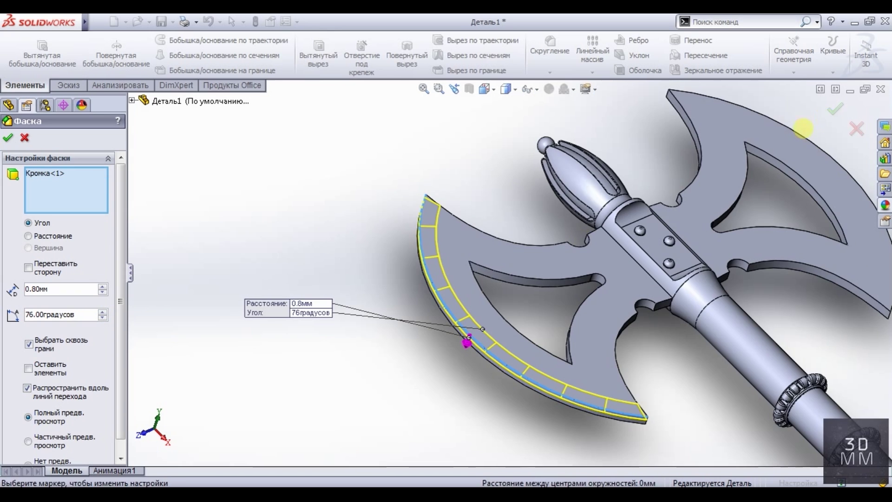
pyautogui.click(800, 134)
pyautogui.click(7, 138)
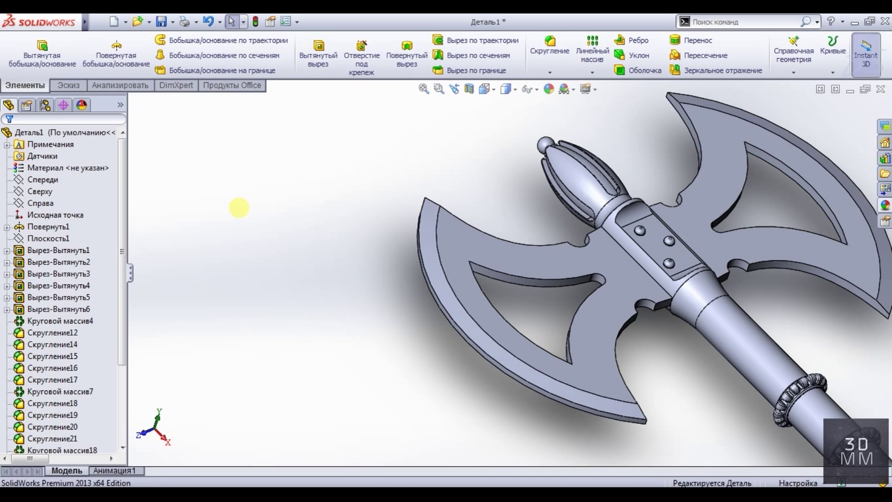
pyautogui.moveTo(415, 230); pyautogui.dragTo(522, 163, button='middle')
# - Begin a new chamfer on the other blade's outer cutting edge with a 3.20 mm distance
pyautogui.click(550, 72)
pyautogui.click(558, 100)
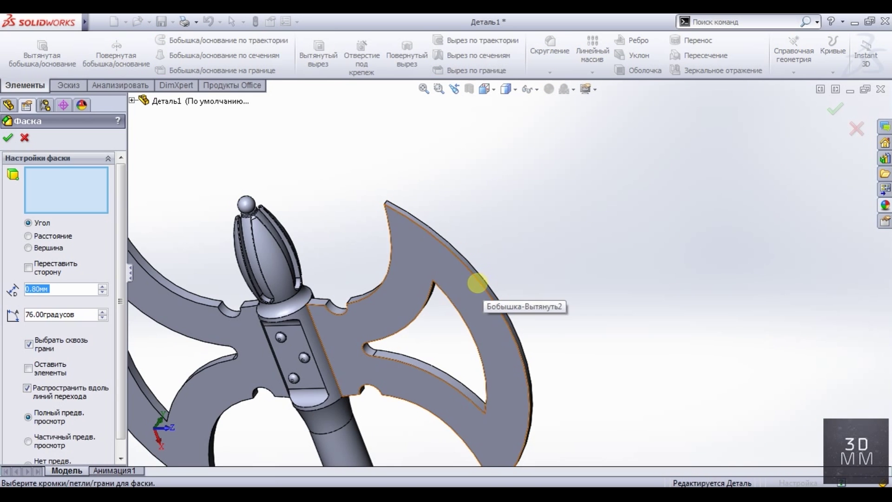
pyautogui.click(485, 286)
pyautogui.scroll(-5, 490, 289)
pyautogui.moveTo(454, 279); pyautogui.dragTo(466, 332, button='middle')
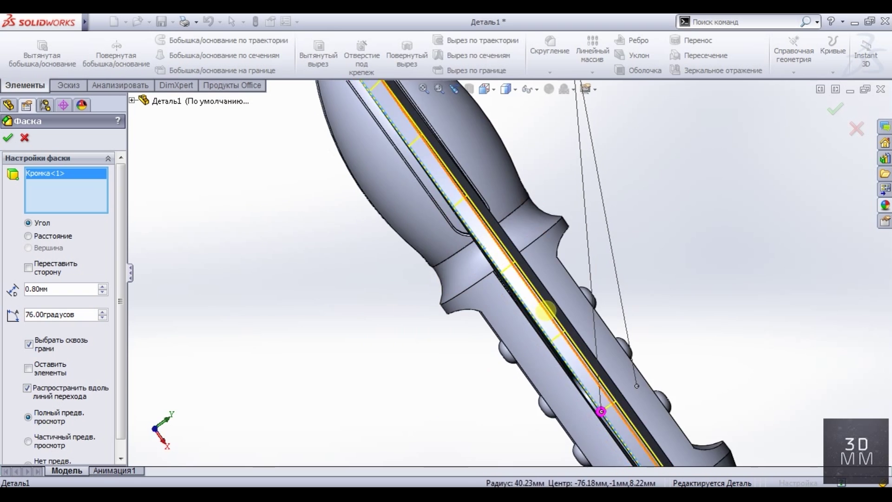
pyautogui.scroll(-3, 303, 391)
pyautogui.scroll(-2, 303, 390)
pyautogui.write('1')
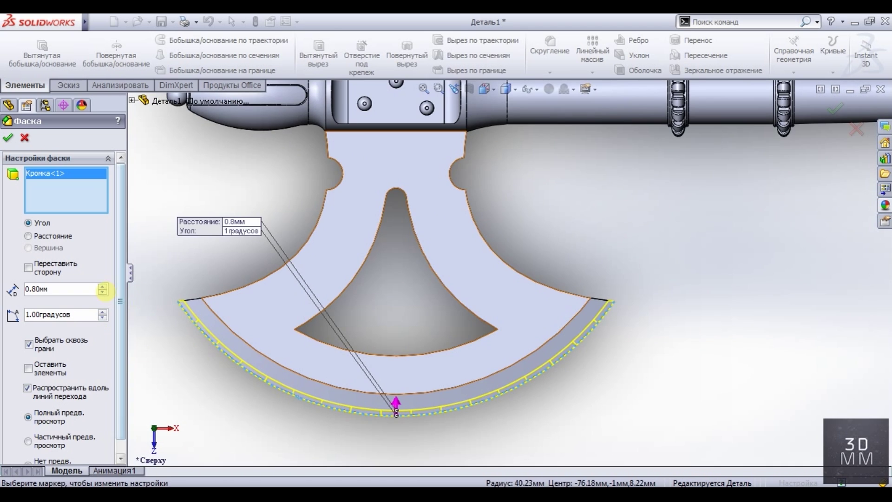
pyautogui.write('2')
pyautogui.press('Return')
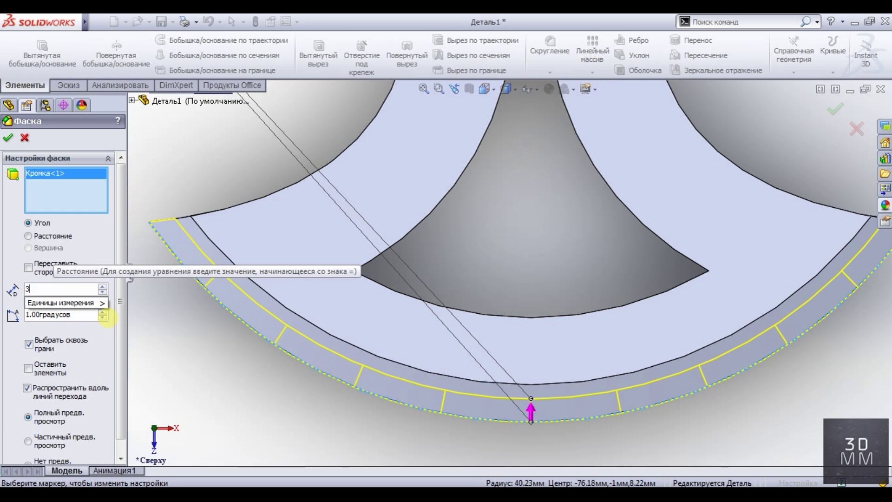
pyautogui.write('.1')
pyautogui.press('Return')
pyautogui.press('Return')
pyautogui.hotkey('ctrl', '1')
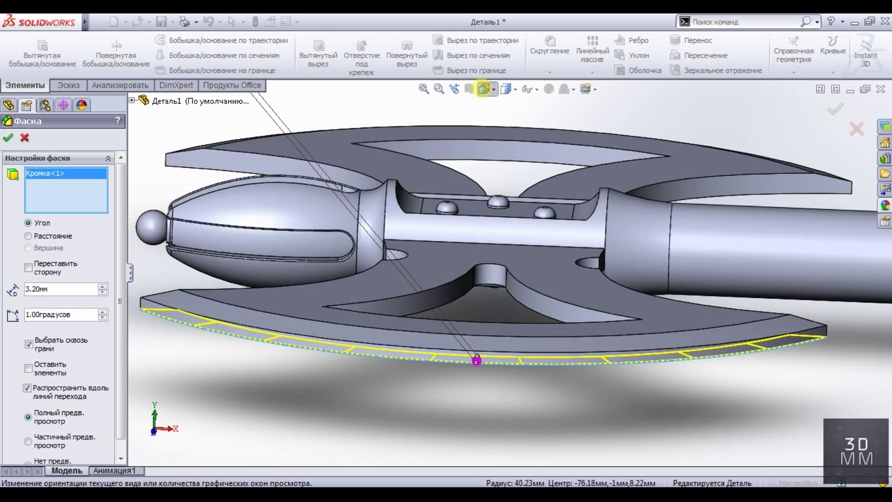
# - Switch to the front view and raise the chamfer angle to 19 degrees
pyautogui.click(483, 89)
pyautogui.click(410, 256)
pyautogui.scroll(-6, 388, 275)
pyautogui.click(102, 311)
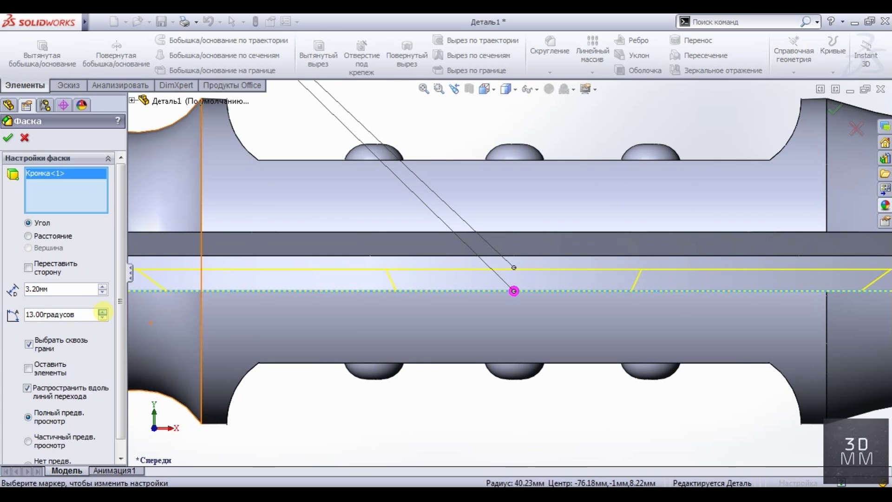
pyautogui.click(102, 311)
# - Add the other blade's cutting edge to the 3.20 mm, 19° chamfer and accept it
pyautogui.scroll(3, 289, 295)
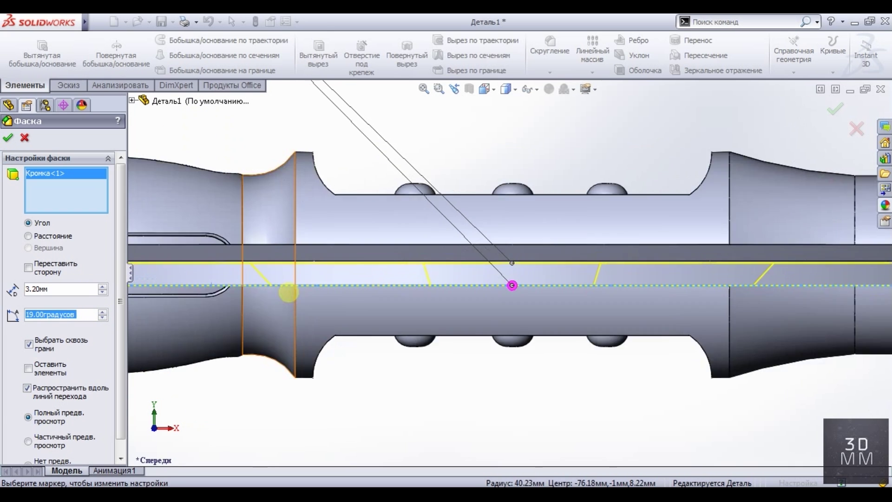
pyautogui.moveTo(289, 295); pyautogui.dragTo(410, 189, button='middle')
pyautogui.scroll(-3, 410, 189)
pyautogui.click(406, 194)
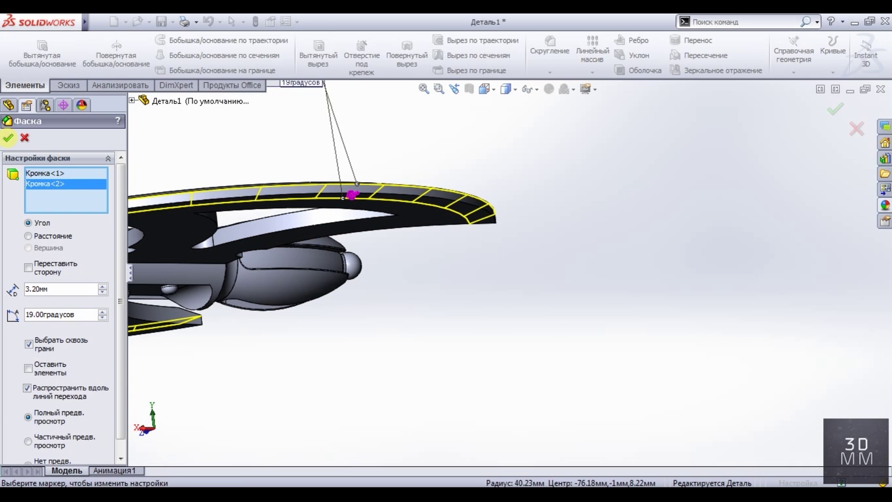
pyautogui.press('Return')
pyautogui.scroll(5, 409, 259)
pyautogui.moveTo(409, 259)
pyautogui.mouseDown(button='middle')
pyautogui.moveTo(418, 339)
pyautogui.moveTo(496, 240)
pyautogui.moveTo(477, 285)
pyautogui.moveTo(528, 315)
pyautogui.mouseUp(button='middle')
pyautogui.scroll(-3, 496, 240)
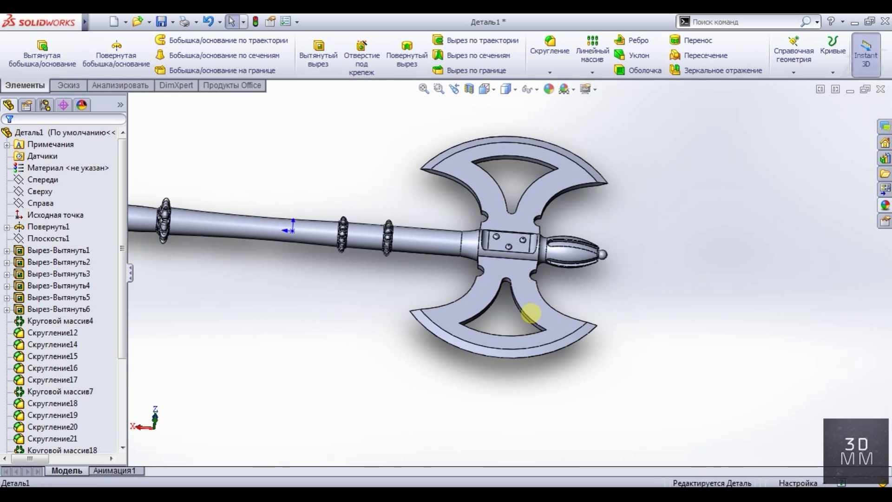
pyautogui.scroll(-5, 527, 134)
# - Start a fillet and select several blade edges and a blade face to round
pyautogui.click(550, 47)
pyautogui.click(381, 254)
pyautogui.write('1')
pyautogui.press('Return')
pyautogui.press('Return')
pyautogui.moveTo(382, 255); pyautogui.dragTo(406, 218, button='middle')
pyautogui.click(407, 218)
pyautogui.click(419, 256)
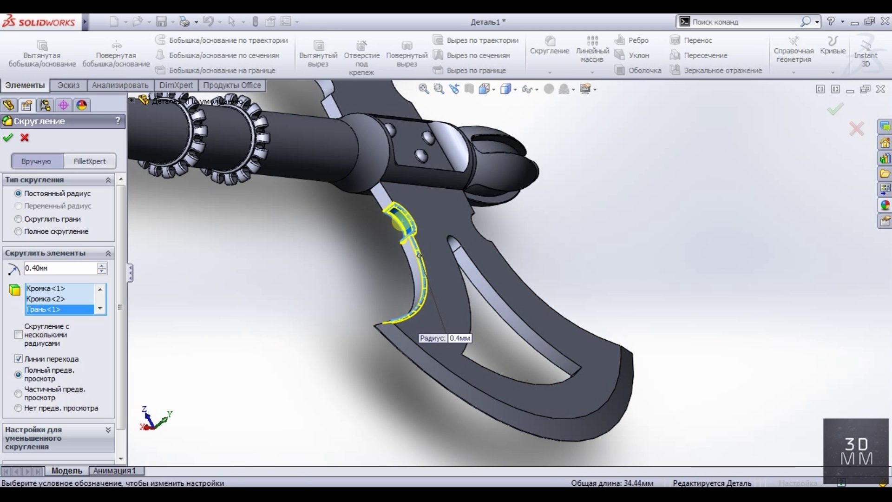
pyautogui.click(389, 204)
pyautogui.click(391, 195)
# - Add the long inner curved face and apply the 0.4 mm fillet to the blade
pyautogui.moveTo(522, 239)
pyautogui.mouseDown(button='middle')
pyautogui.moveTo(410, 243)
pyautogui.moveTo(511, 229)
pyautogui.mouseUp(button='middle')
pyautogui.click(498, 260)
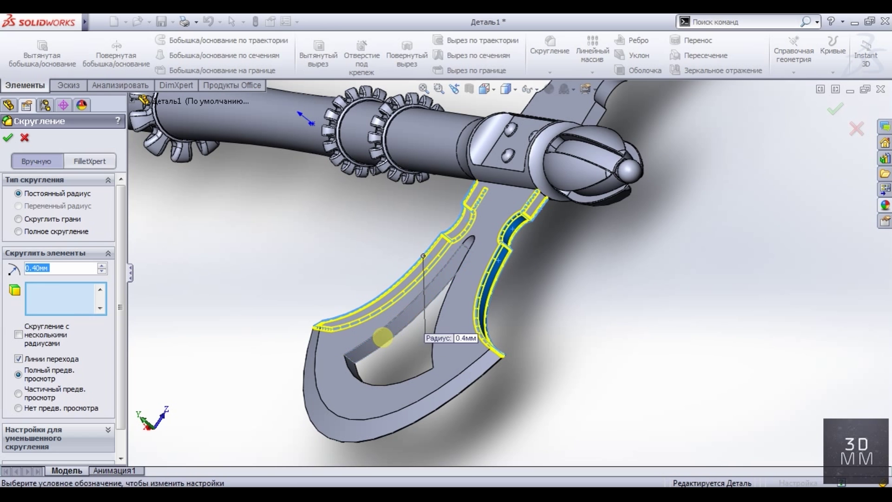
pyautogui.click(369, 344)
pyautogui.click(383, 359)
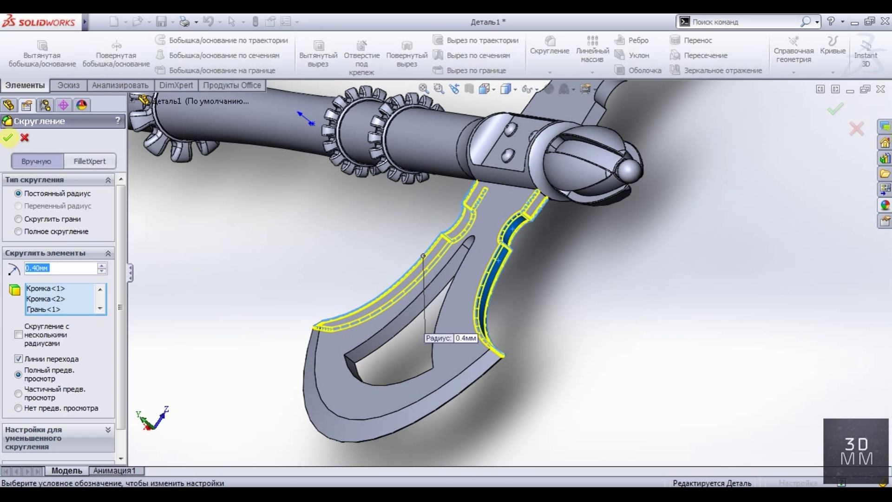
pyautogui.click(8, 138)
# - Fillet the slot's curved face, corner edge and short edge near the shaft at 0.4 mm
pyautogui.click(550, 49)
pyautogui.moveTo(622, 119); pyautogui.dragTo(574, 160, button='middle')
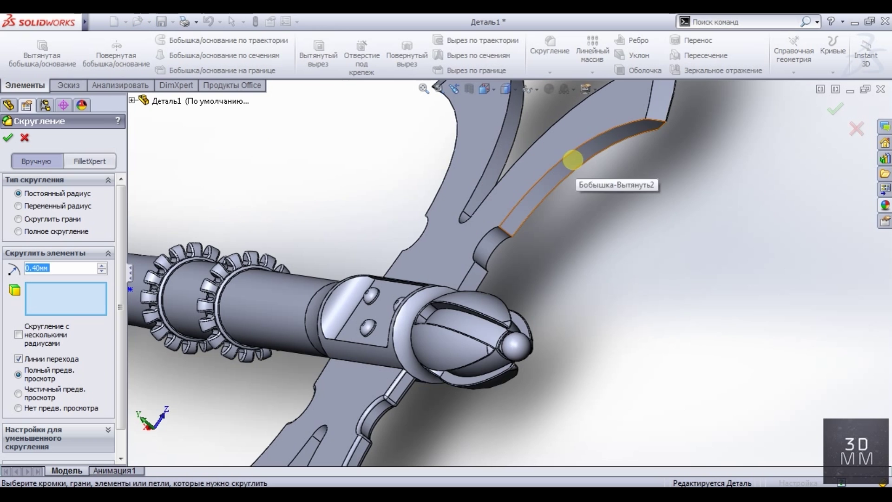
pyautogui.click(574, 160)
pyautogui.click(467, 272)
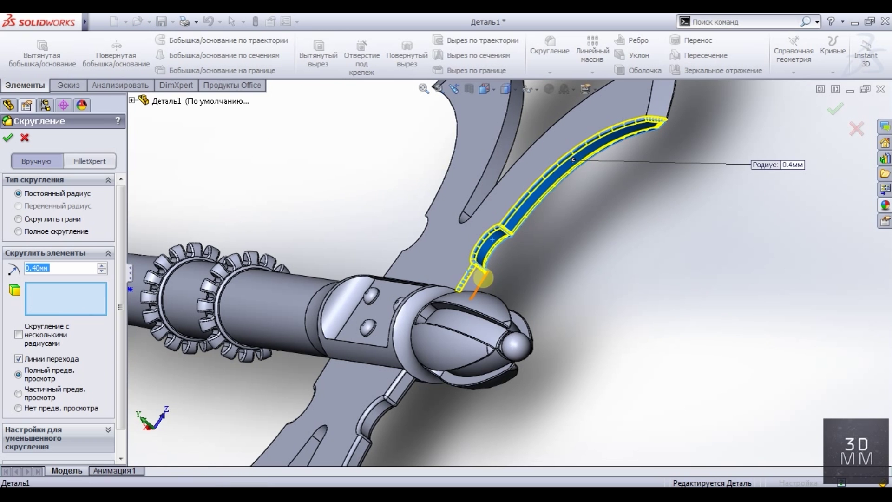
pyautogui.moveTo(483, 278)
pyautogui.mouseDown(button='middle')
pyautogui.moveTo(482, 175)
pyautogui.moveTo(514, 183)
pyautogui.mouseUp(button='middle')
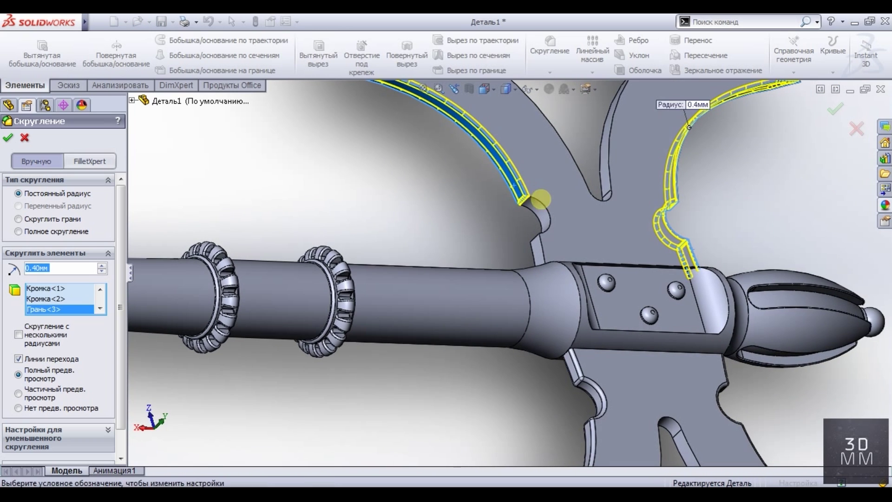
pyautogui.click(535, 217)
pyautogui.click(535, 254)
pyautogui.scroll(3, 443, 317)
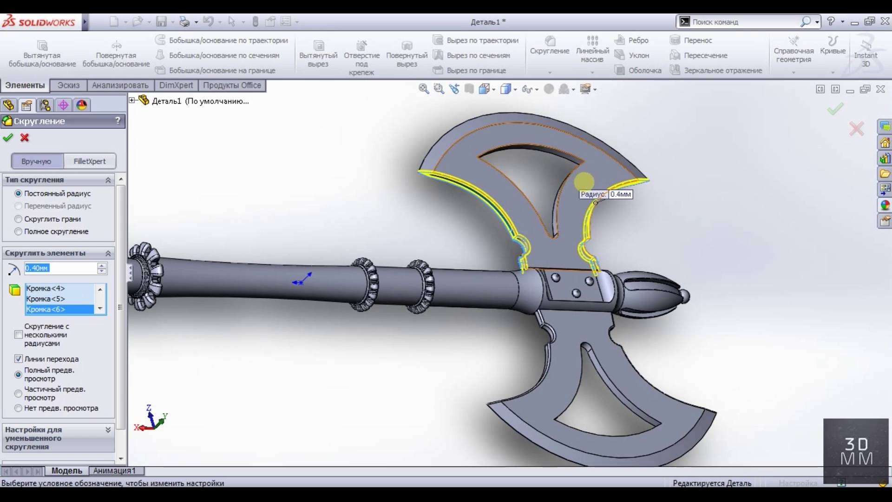
pyautogui.scroll(-3, 552, 182)
pyautogui.click(7, 138)
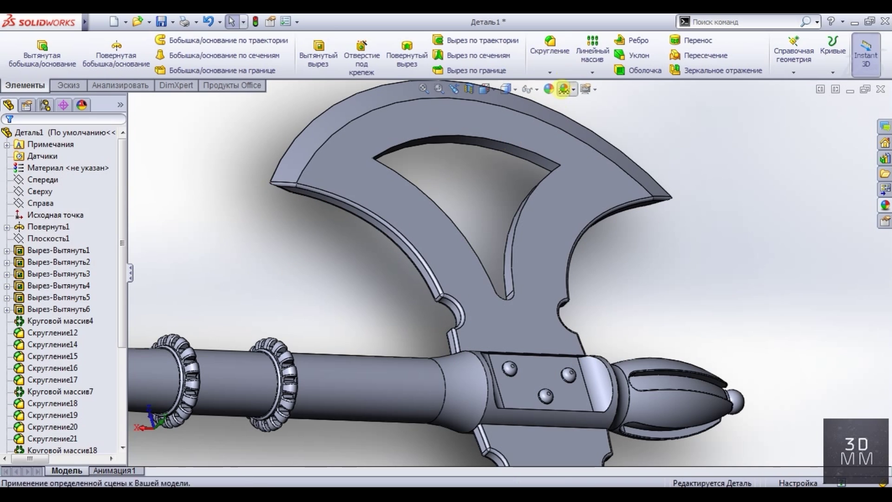
pyautogui.click(550, 49)
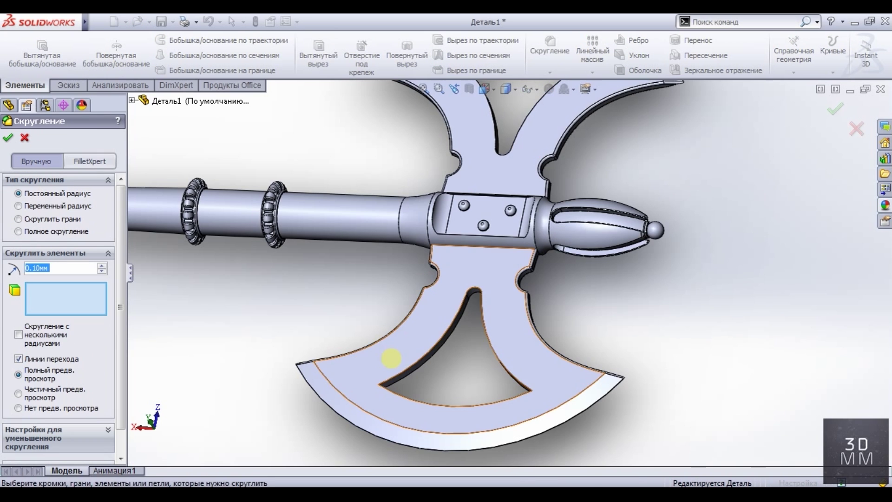
# - Apply a 0.3 mm fillet to both flat faces of the lower blade
pyautogui.click(391, 358)
pyautogui.scroll(-4, 470, 334)
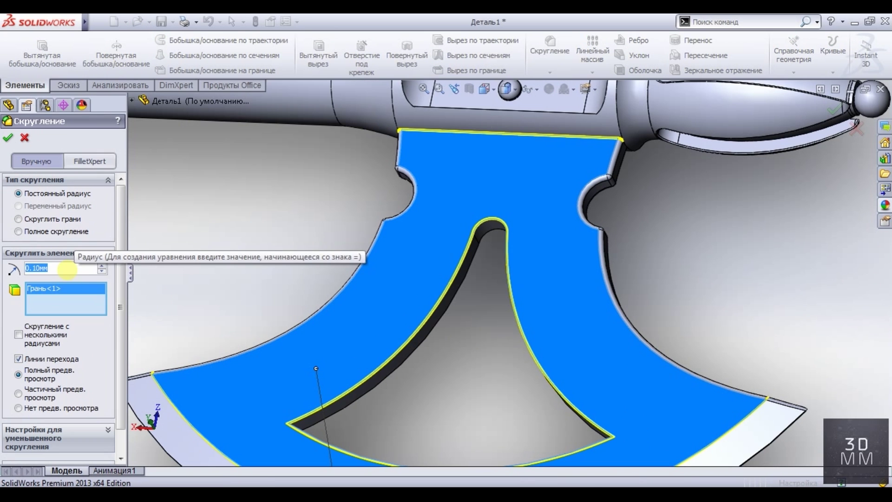
pyautogui.scroll(1, 68, 270)
pyautogui.scroll(1, 296, 298)
pyautogui.moveTo(500, 326); pyautogui.dragTo(564, 254, button='middle')
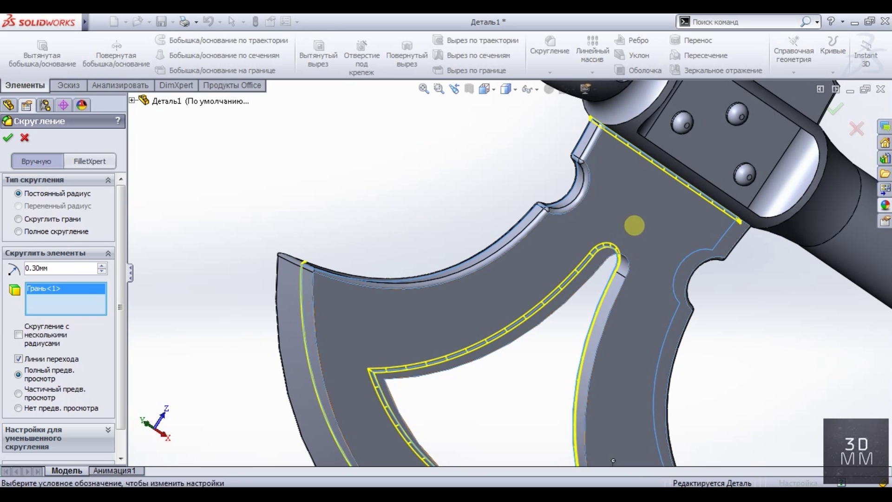
pyautogui.click(614, 460)
pyautogui.press('Return')
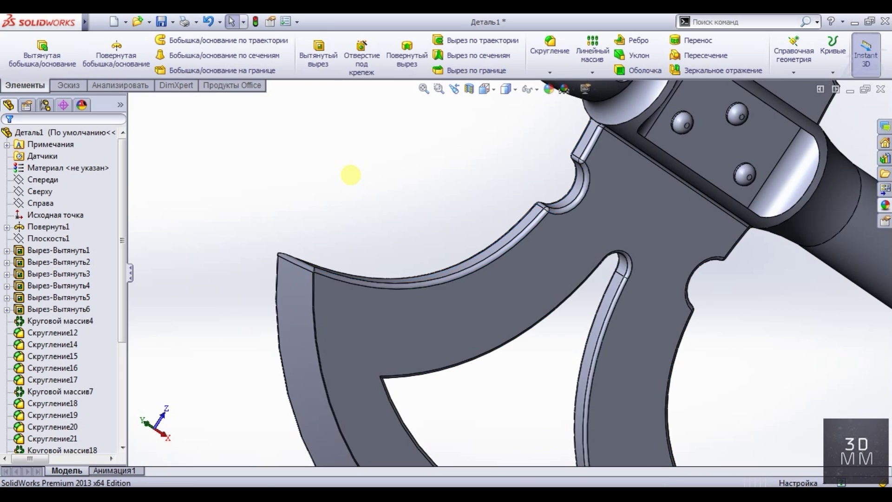
pyautogui.scroll(5, 350, 175)
# - Apply a 0.3 mm fillet to the upper blade's front and back faces
pyautogui.click(550, 46)
pyautogui.scroll(-5, 505, 197)
pyautogui.click(505, 198)
pyautogui.moveTo(505, 197); pyautogui.dragTo(542, 219, button='middle')
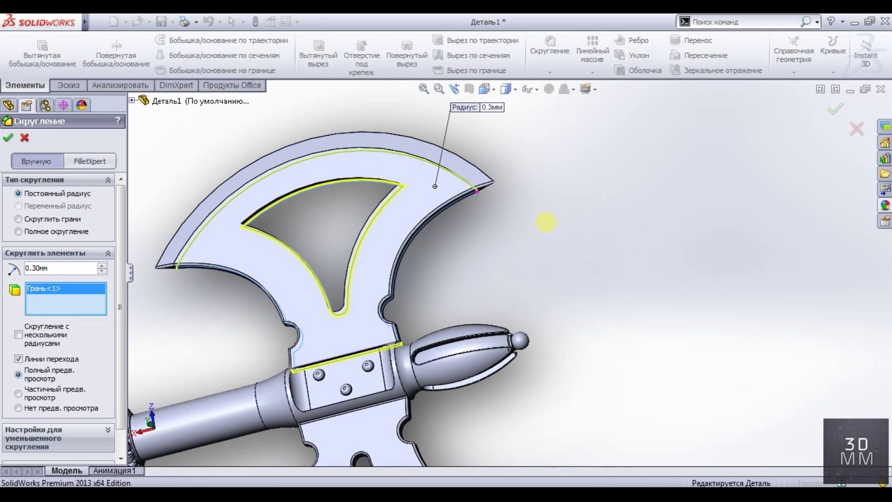
pyautogui.click(435, 187)
pyautogui.press('Return')
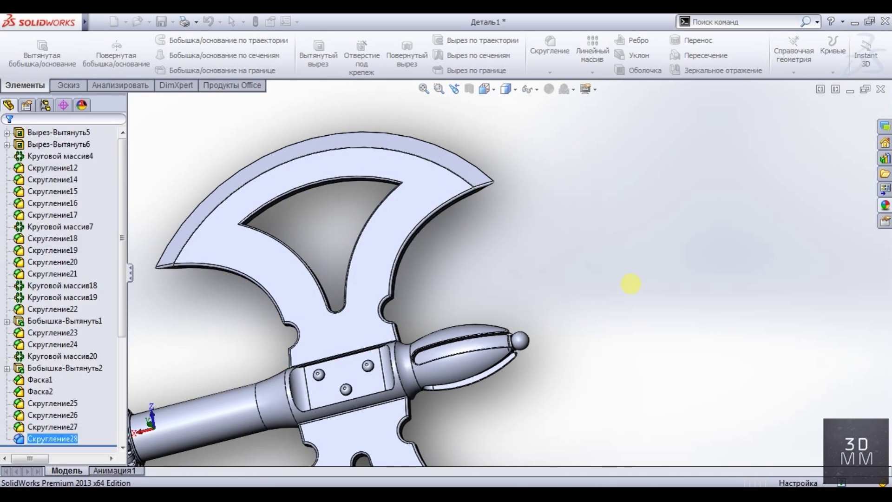
pyautogui.scroll(5, 438, 333)
# - Rotate the finished double-bladed axe and snap it to the isometric view
pyautogui.scroll(-2, 422, 341)
pyautogui.scroll(-1, 453, 306)
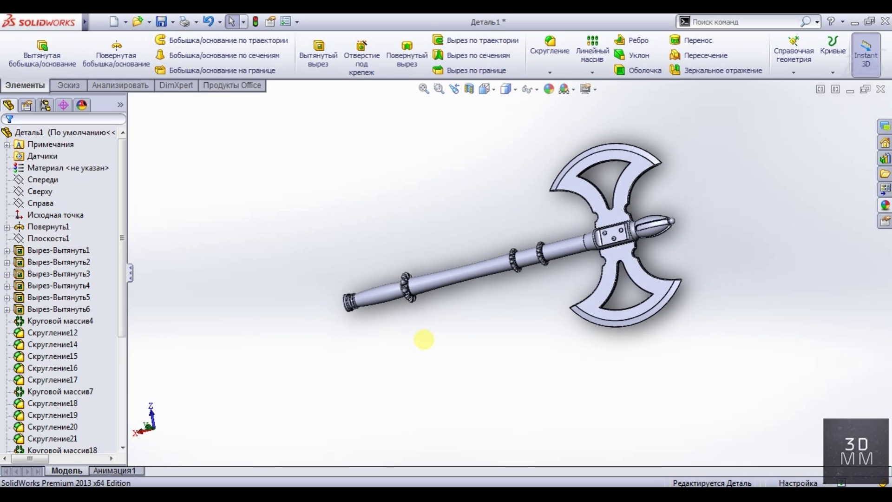
pyautogui.moveTo(453, 306); pyautogui.dragTo(376, 343, button='middle')
pyautogui.click(485, 90)
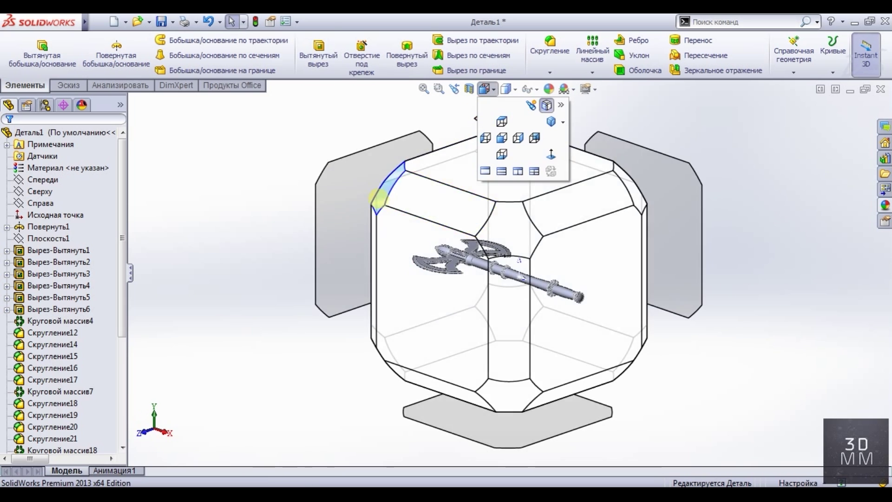
pyautogui.click(379, 195)
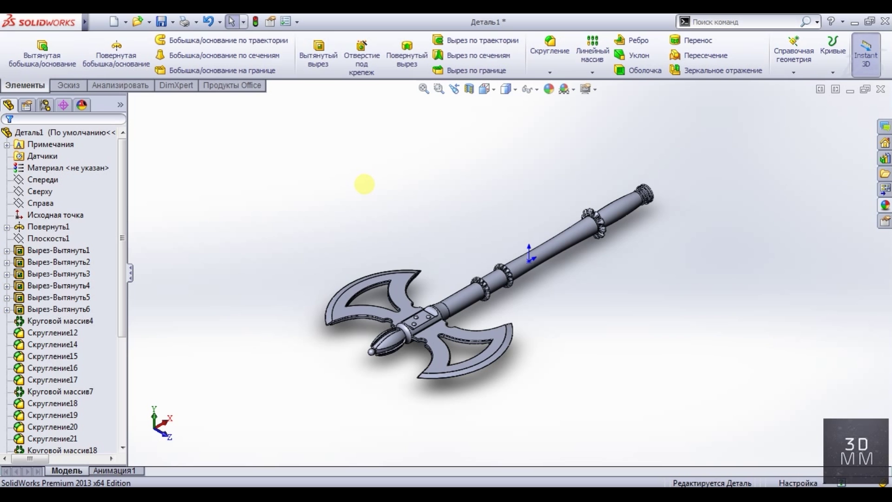